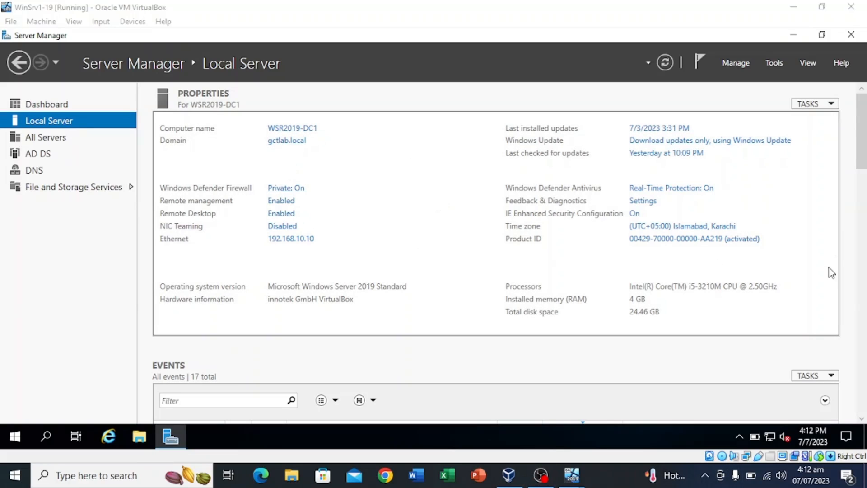
Open the Tools menu in Server Manager's header to list the administrative tools
click(774, 62)
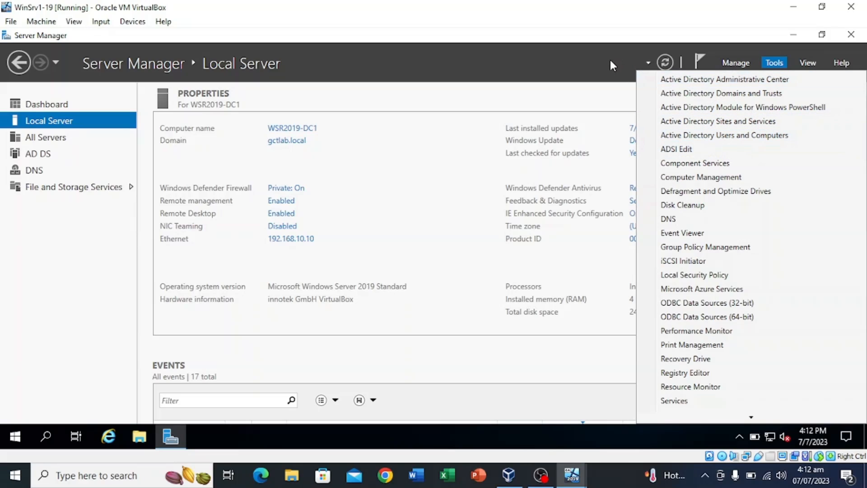
Launch Active Directory Users and Computers from Tools and scroll the Users container's accounts and groups
click(577, 58)
click(773, 63)
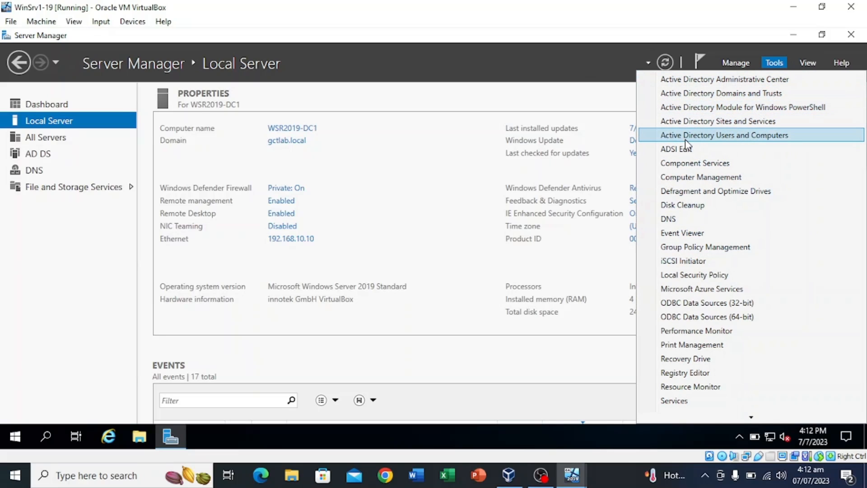
click(752, 138)
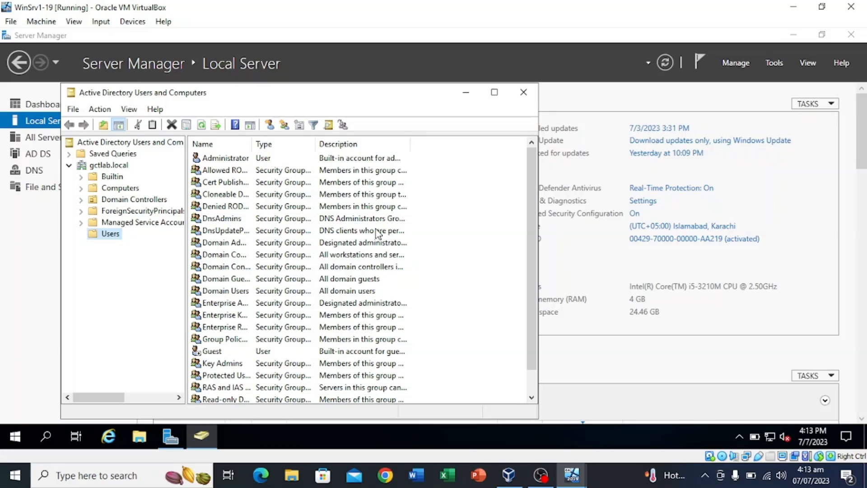
scroll(451, 246, down, 1)
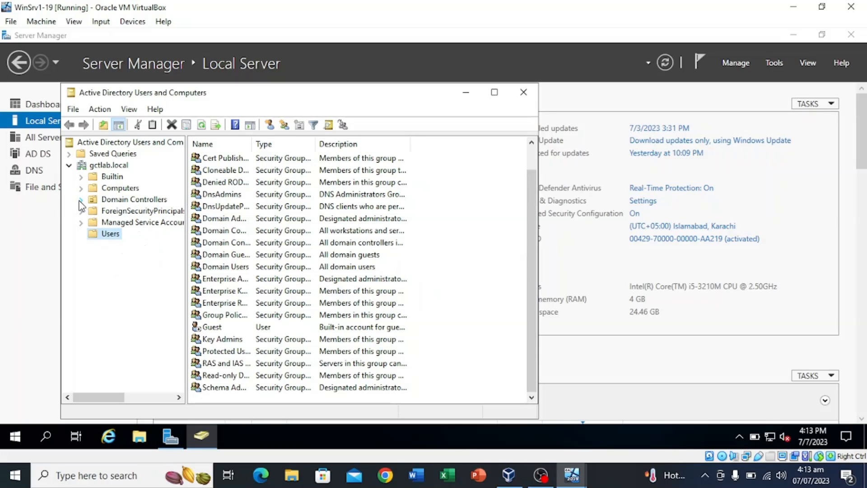
Create organizational unit OU1 under Domain Controllers in gctlab.local
right_click(109, 202)
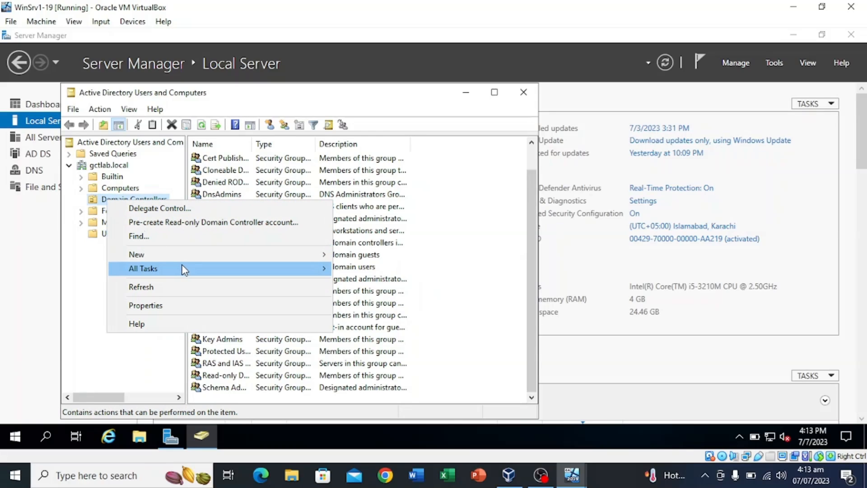
mouse_move(190, 260)
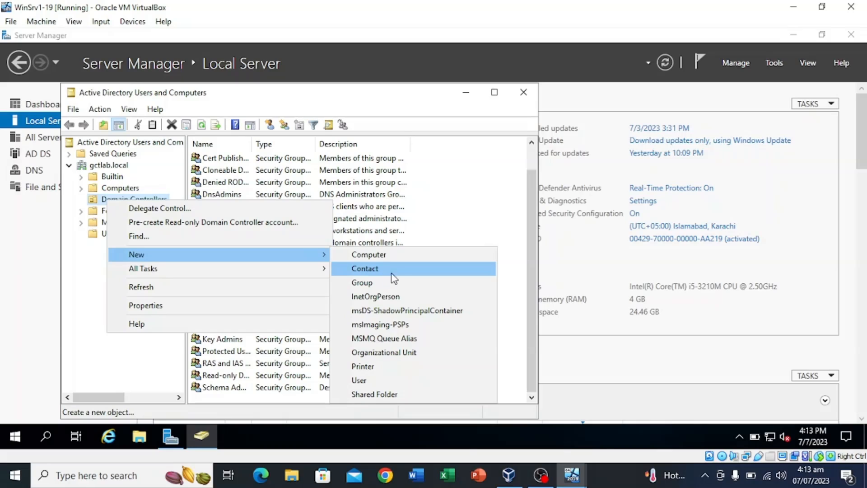
click(388, 355)
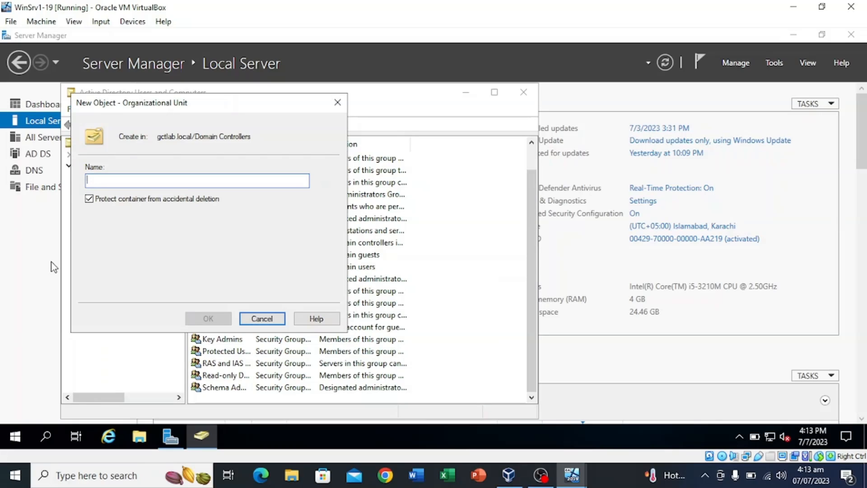
text(OU)
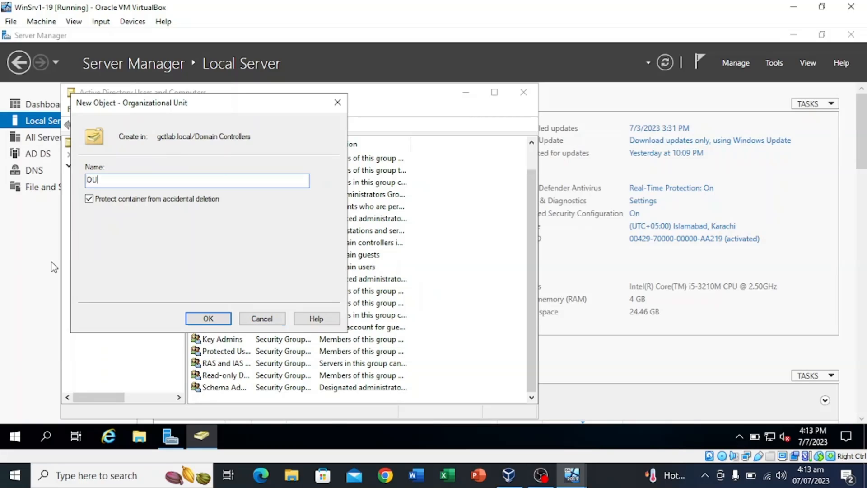
text(1)
click(198, 318)
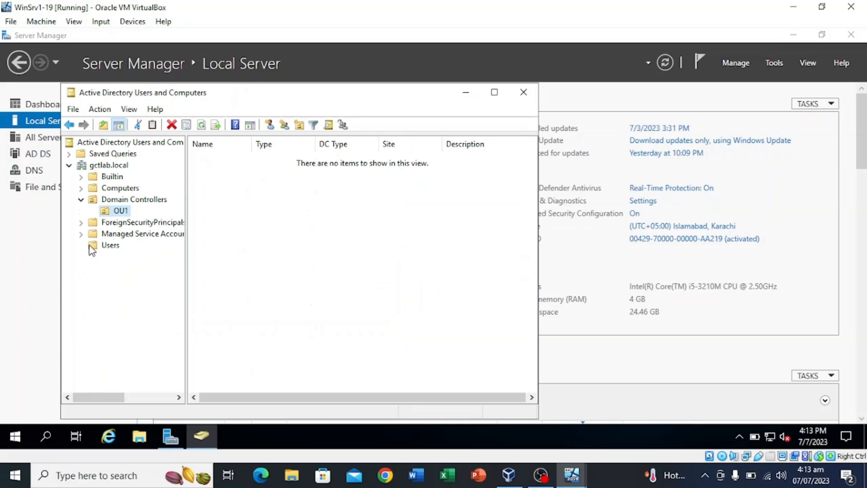
click(120, 211)
key(Return)
Create Group1 in OU1 as a Global Security group
right_click(277, 201)
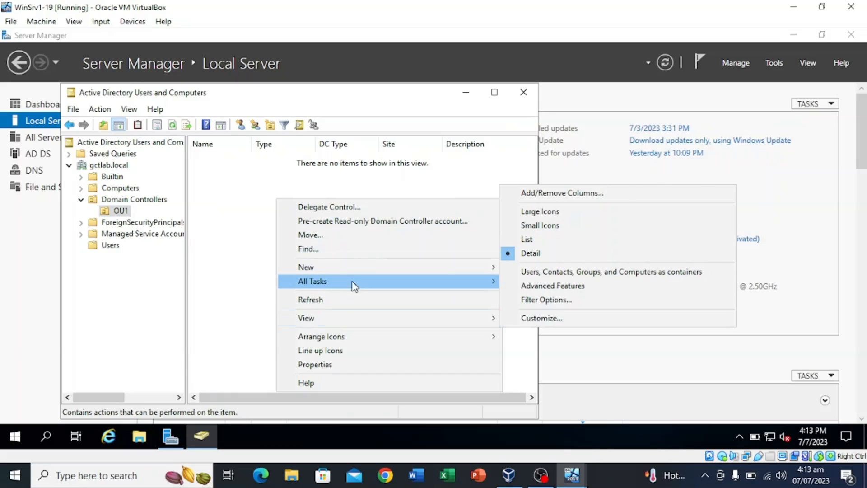
mouse_move(411, 270)
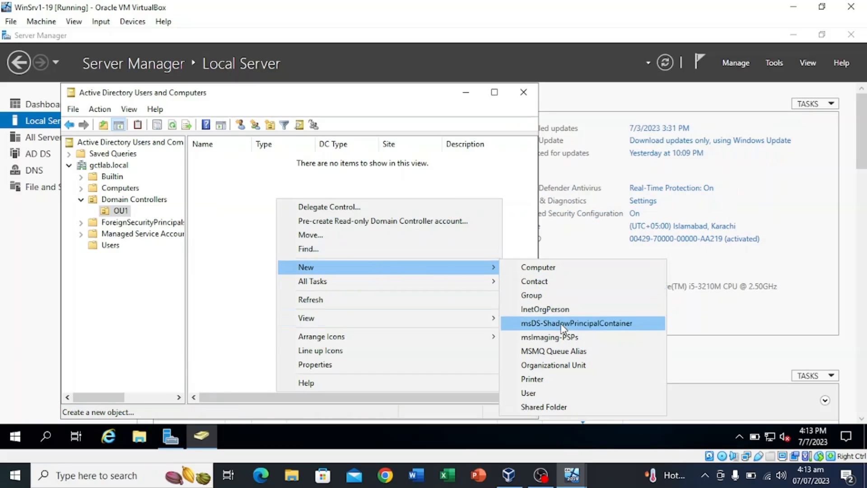
click(571, 297)
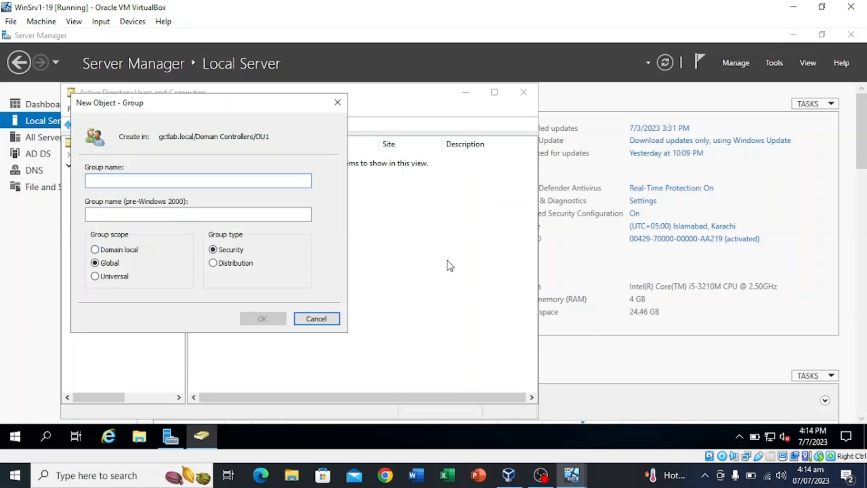
text(Gr)
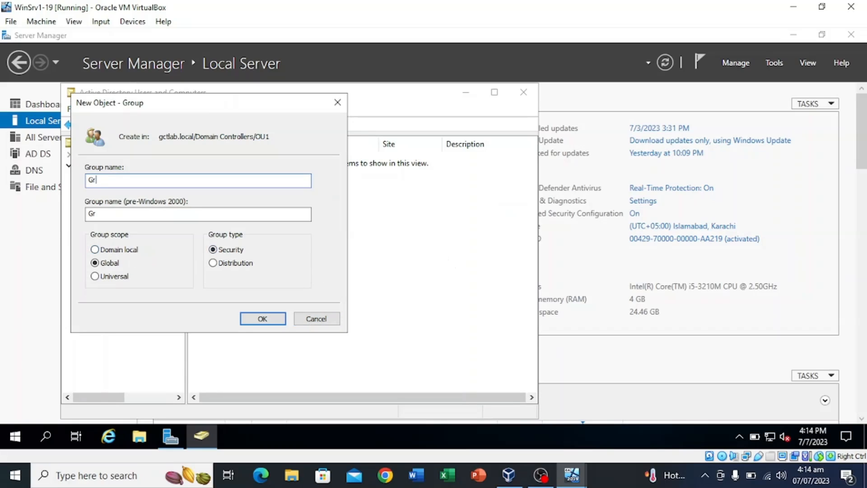
text(oup1)
click(262, 321)
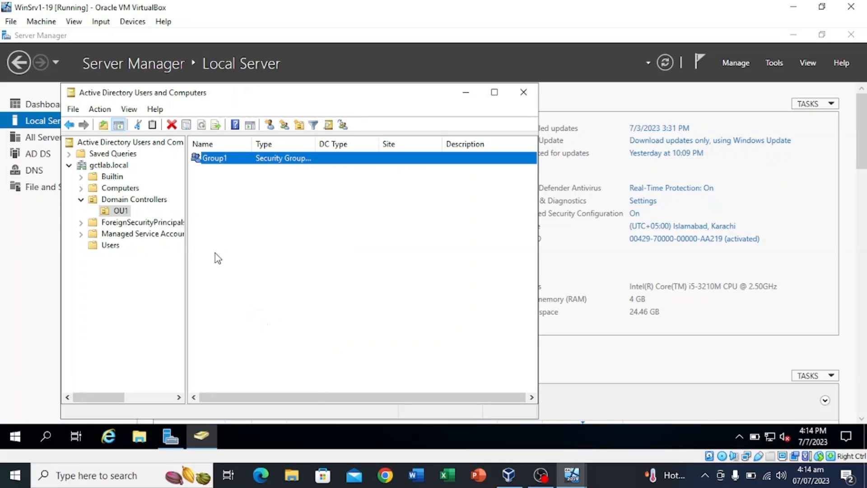
Start a new user in OU1 with first name and logon name User1
right_click(230, 192)
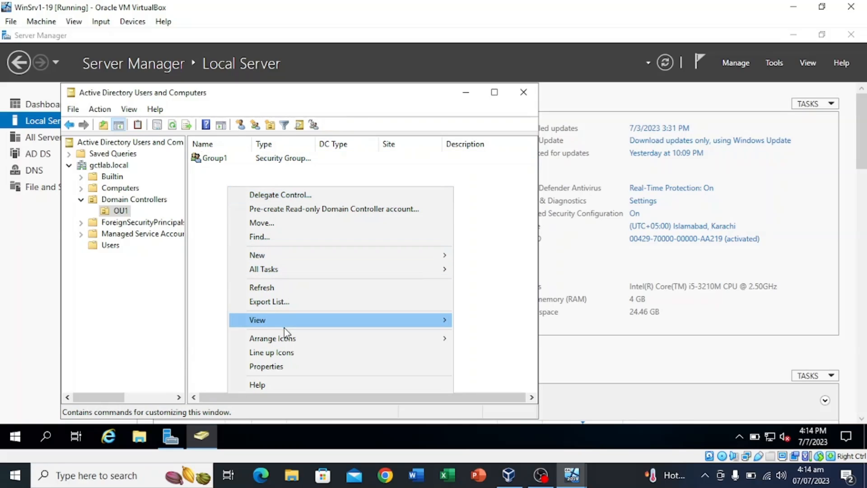
mouse_move(352, 257)
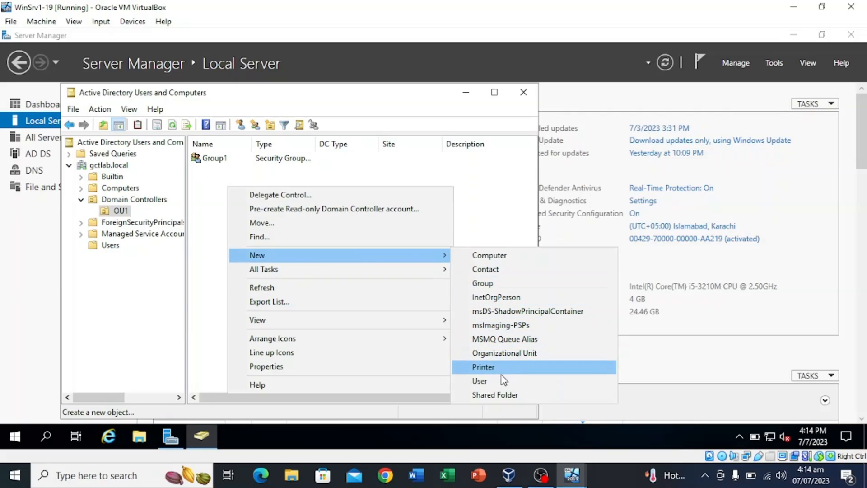
click(480, 381)
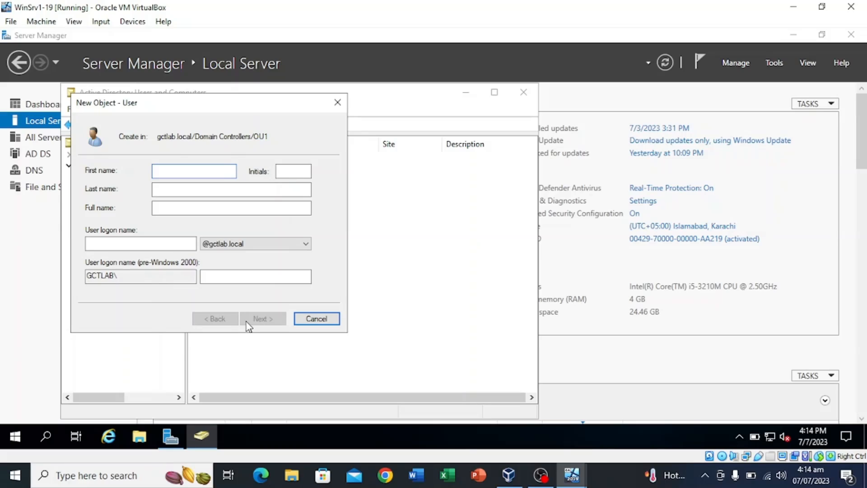
text(User1)
drag(188, 171, 113, 158)
click(169, 243)
text(User1)
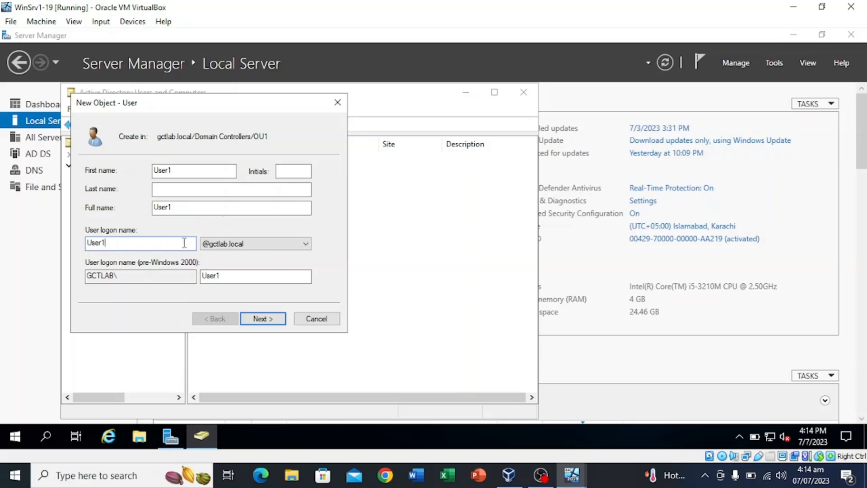
Set User1's password, no change at next logon, user cannot change it, never expires; finish
click(263, 319)
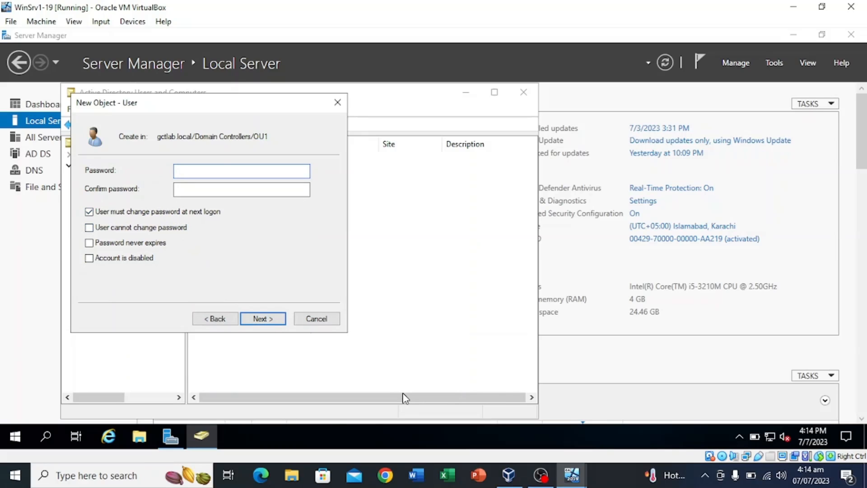
text(Pa$$w0)
key(Tab)
text(Pa$$w0)
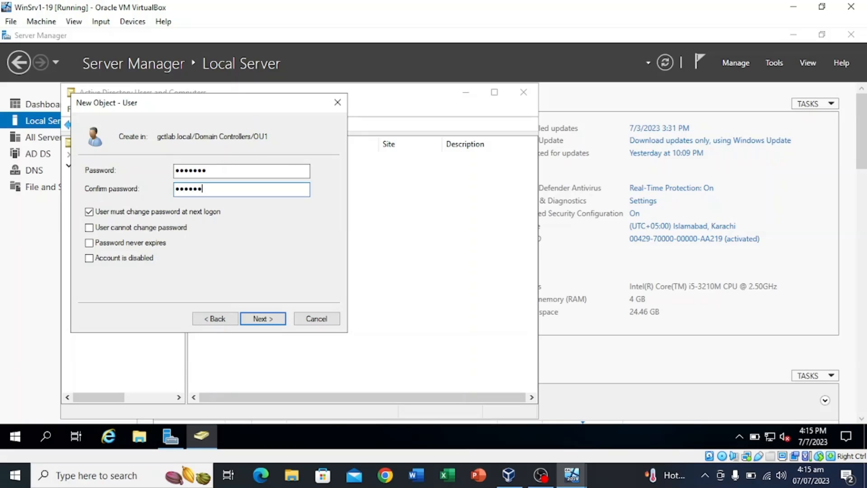
text(d)
click(89, 213)
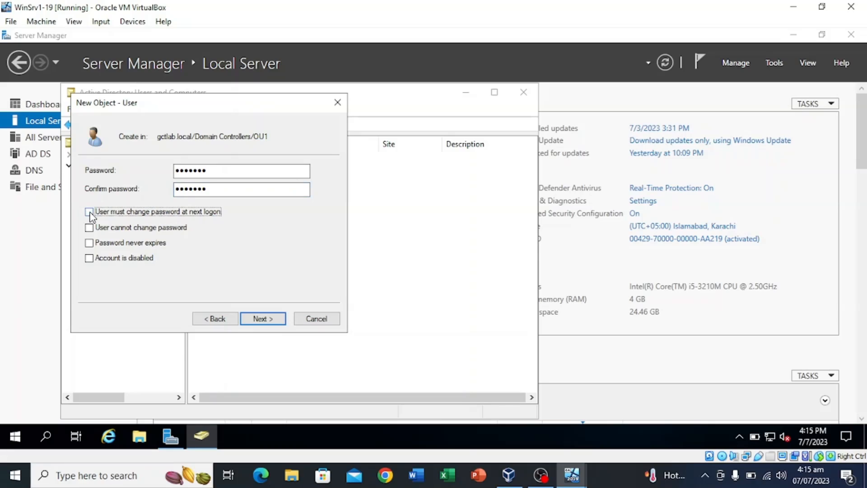
click(89, 227)
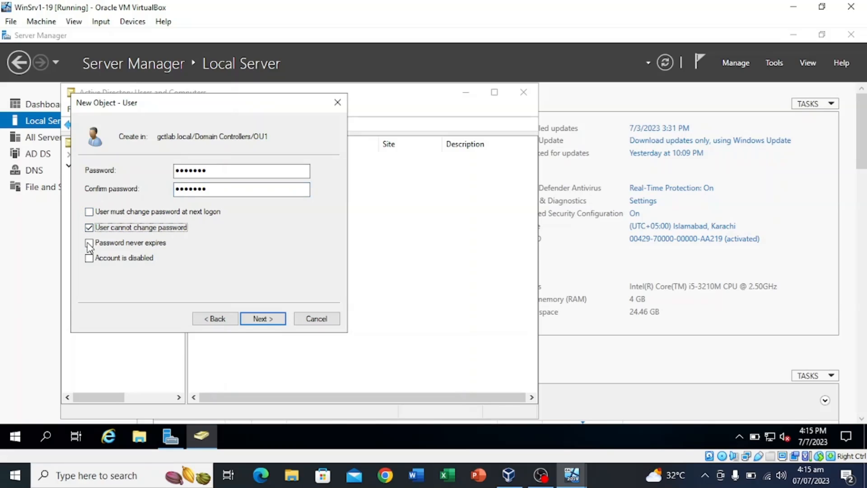
click(89, 244)
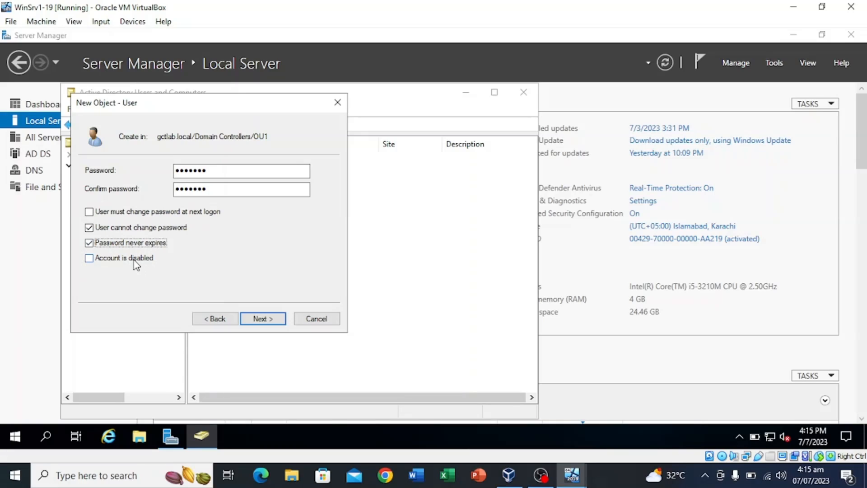
click(266, 322)
click(263, 319)
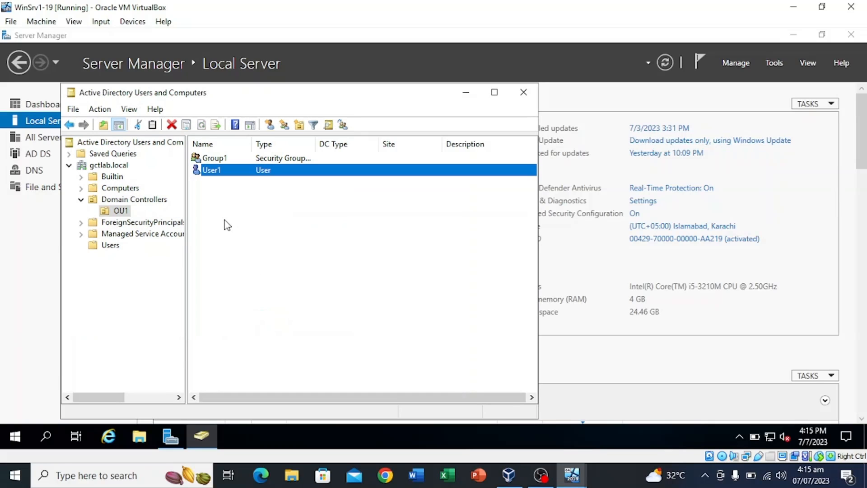
Start another new user in OU1 with first name User2
right_click(225, 218)
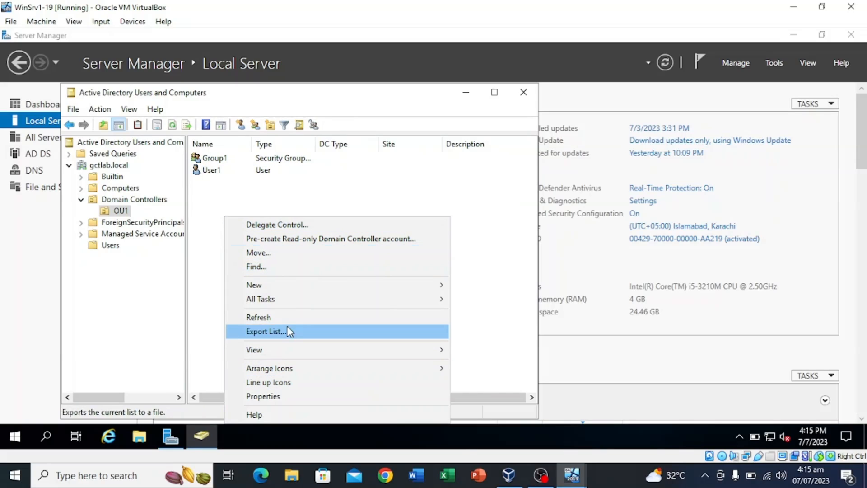
mouse_move(299, 297)
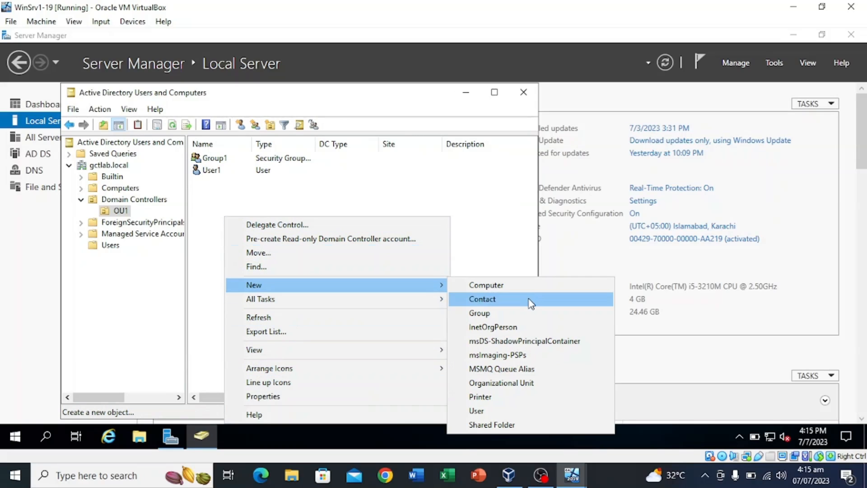
click(483, 412)
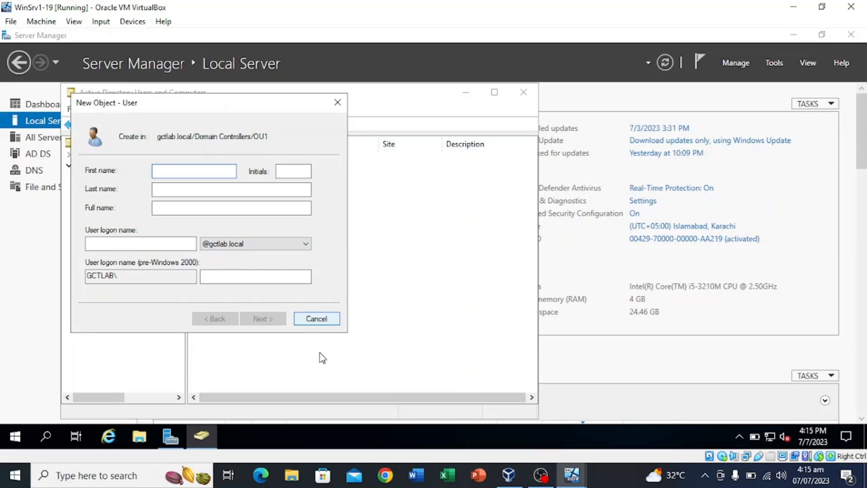
text(User1)
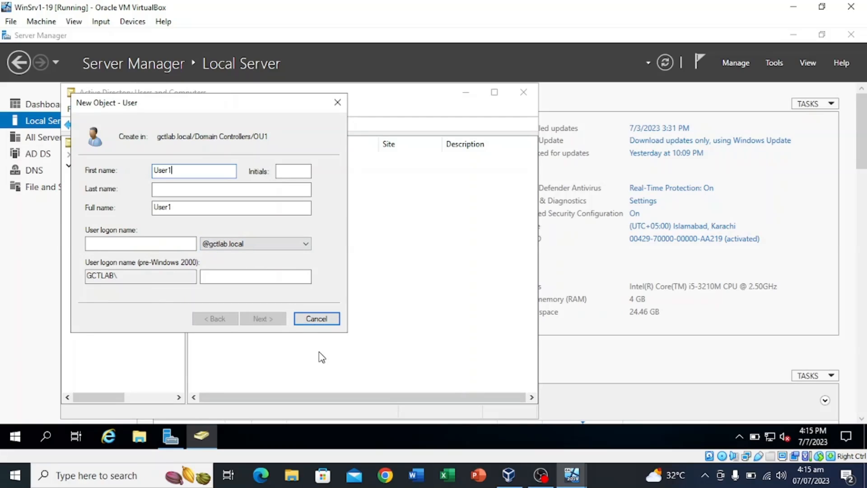
key(BackSpace)
text(2)
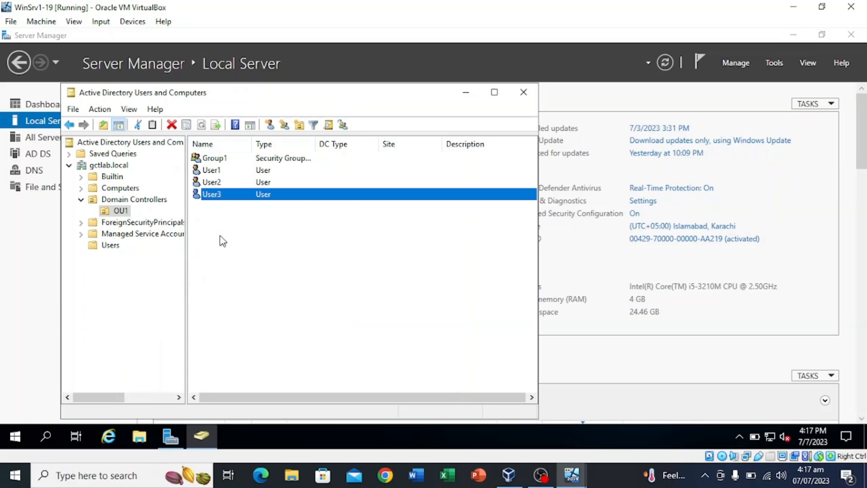
Add User1, User2 and User3 to Group1's members via a 'use' name search and apply
right_click(217, 159)
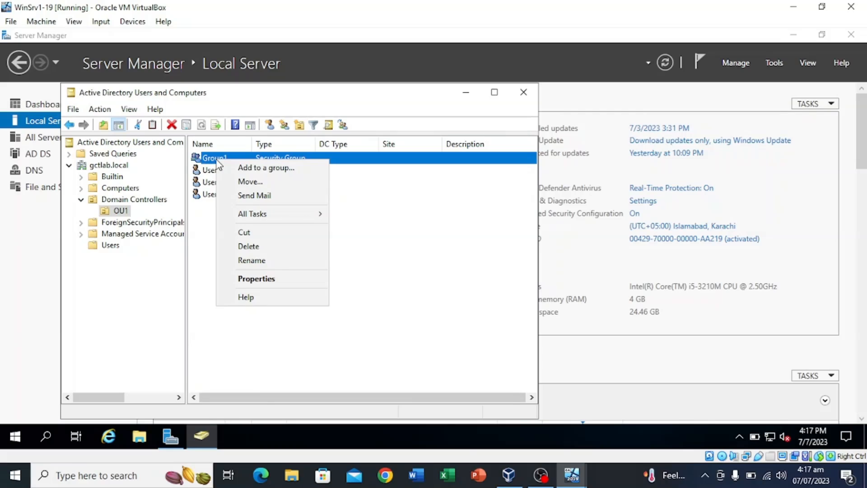
click(256, 279)
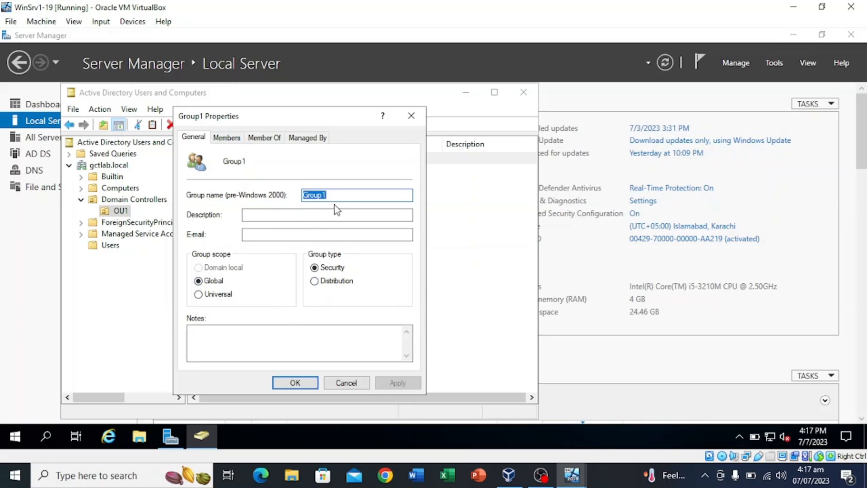
click(226, 137)
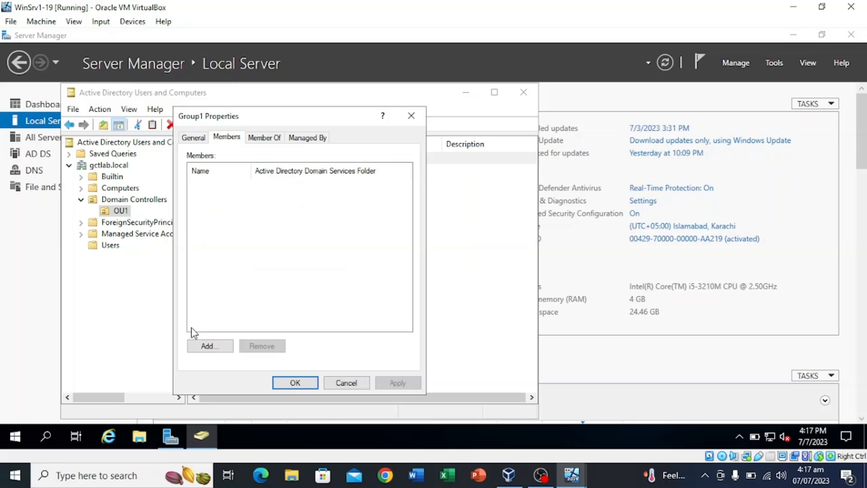
click(211, 348)
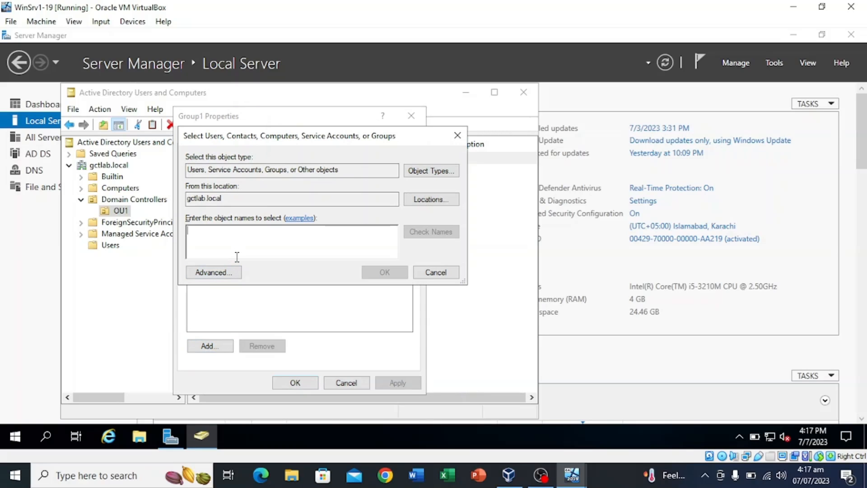
text(user)
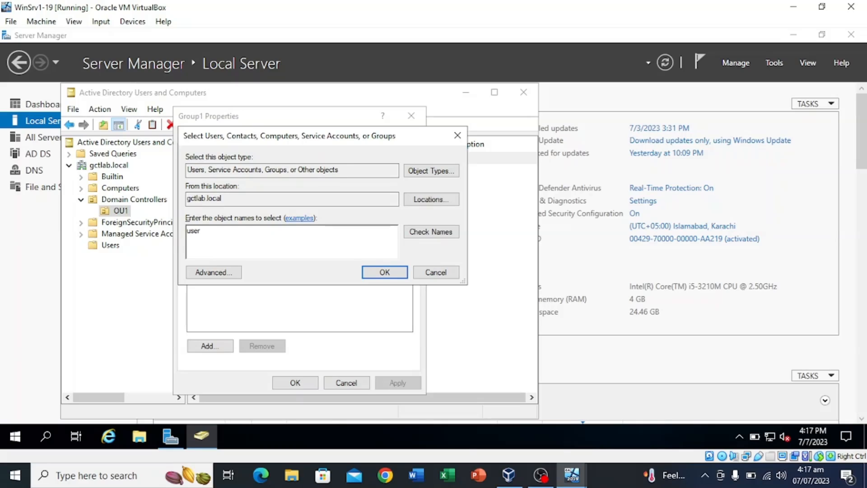
click(440, 233)
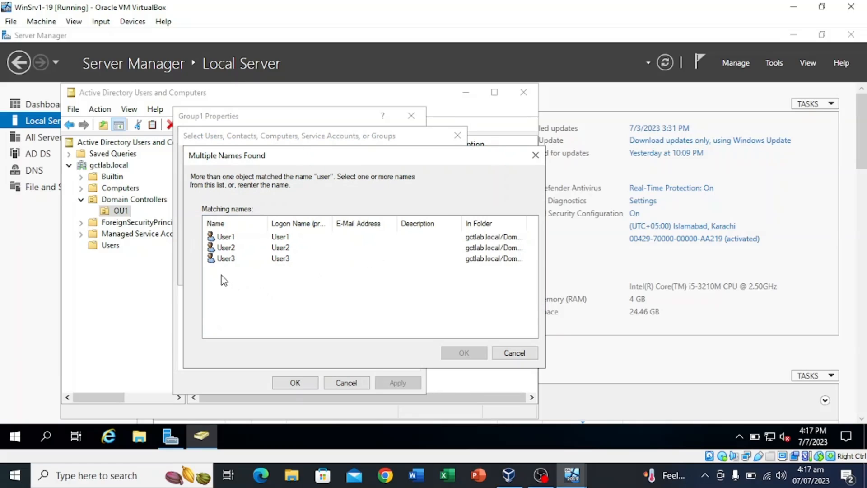
drag(224, 275, 246, 228)
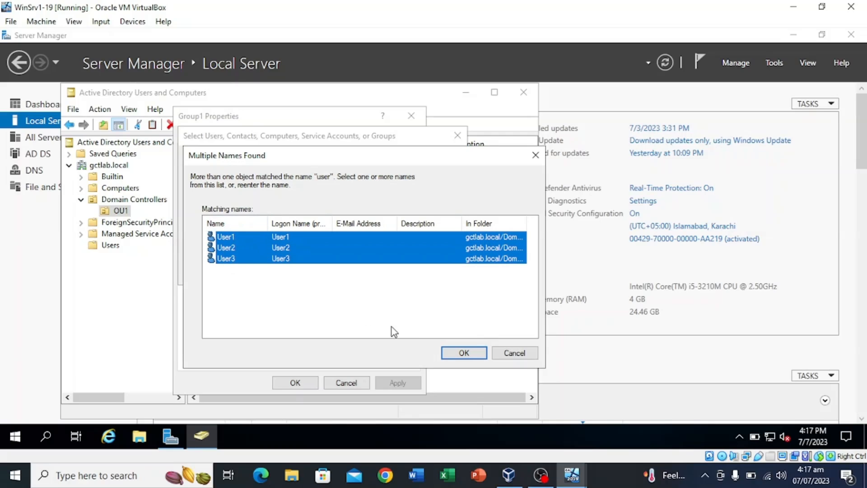
click(464, 353)
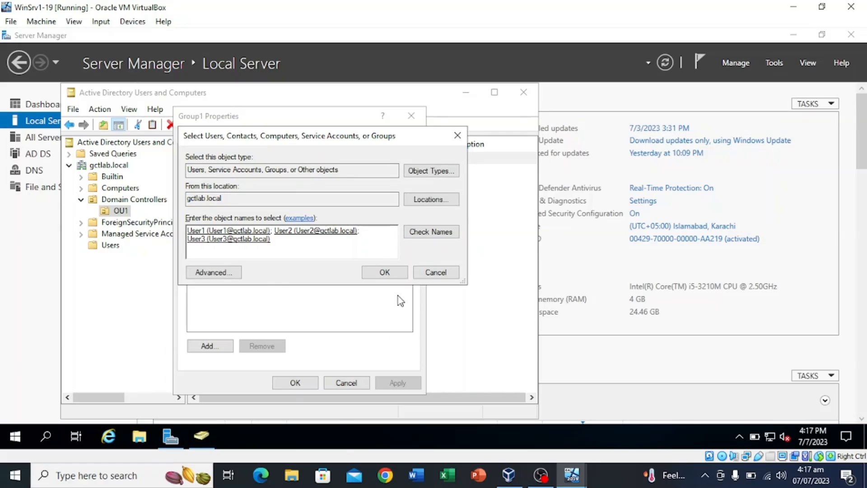
click(385, 273)
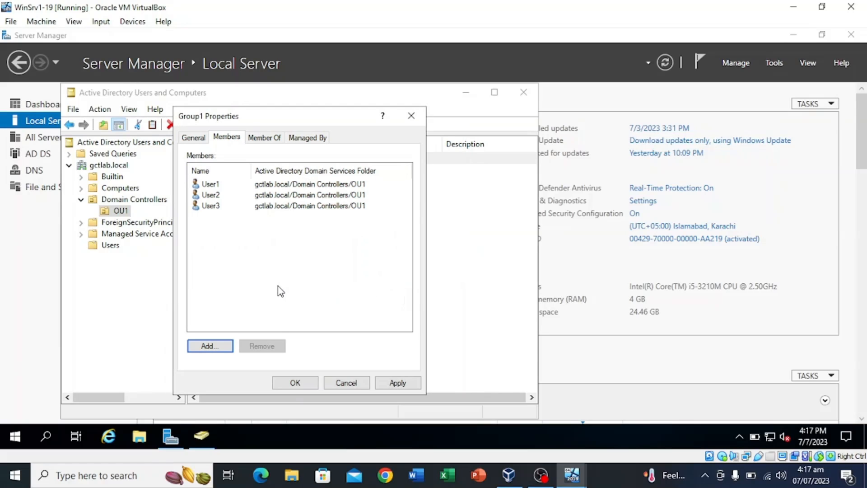
click(398, 383)
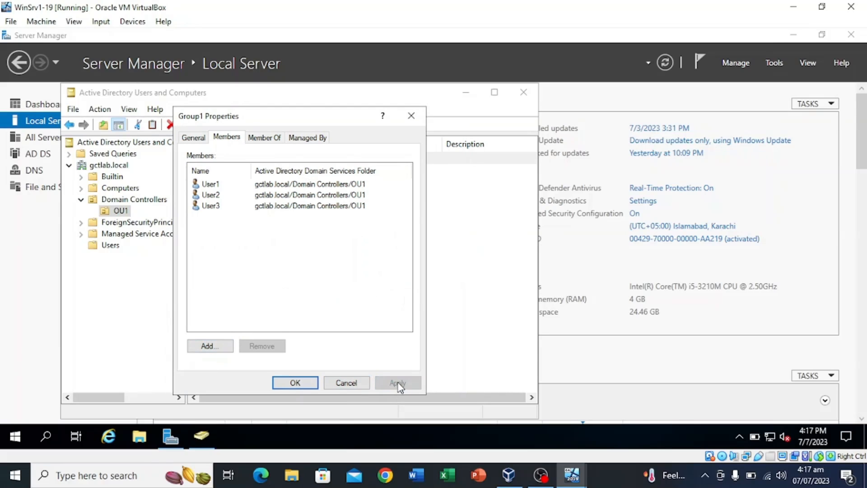
click(296, 381)
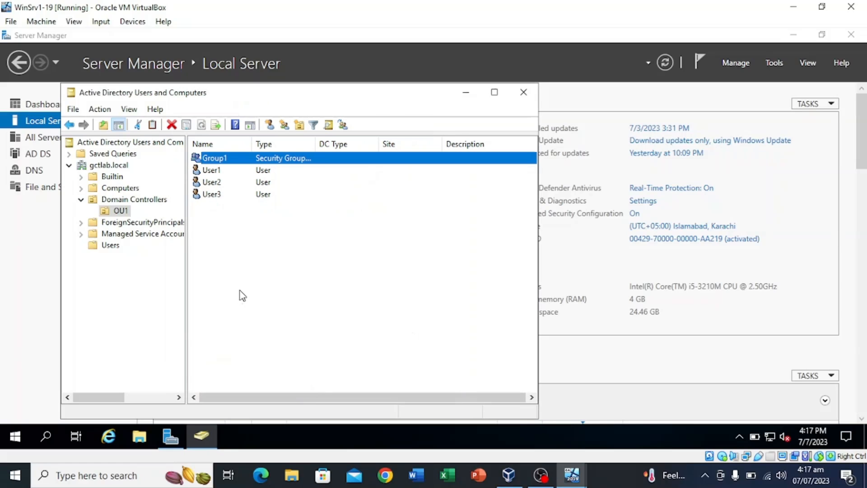
Reopen Group1's properties to verify its member list
right_click(242, 161)
click(296, 280)
click(227, 137)
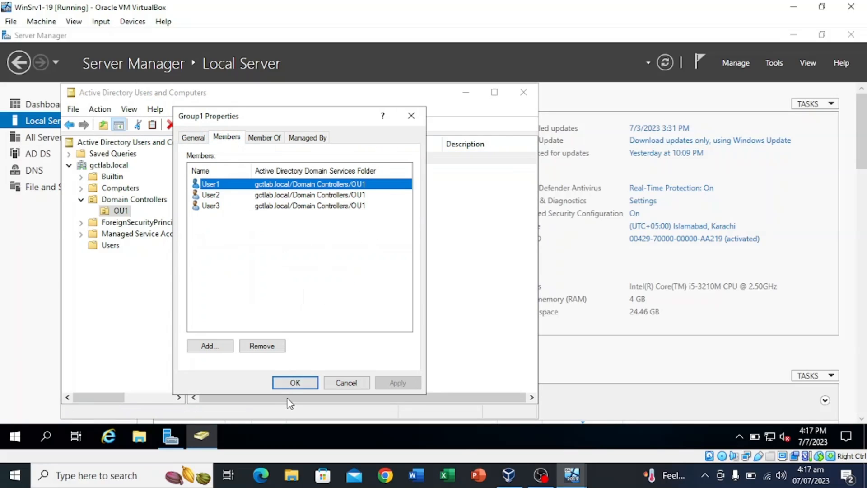
click(295, 382)
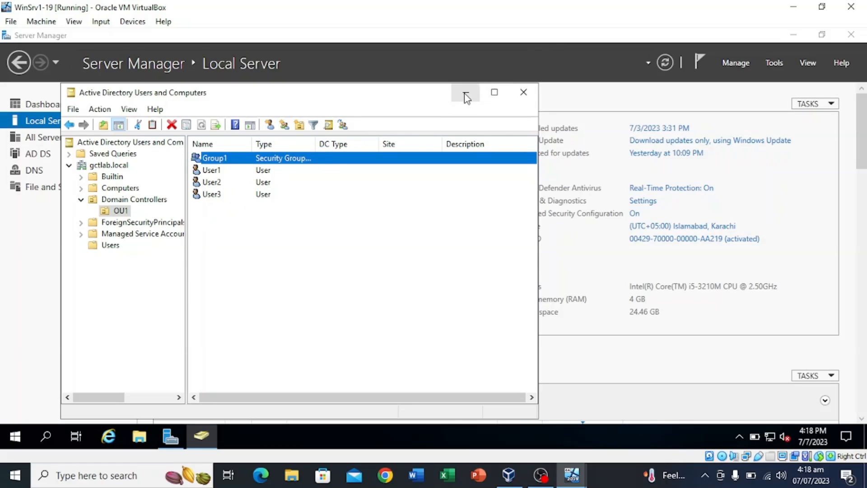
Switch to File Explorer on Local Disk (C:) showing the UserProfiles folder
click(429, 432)
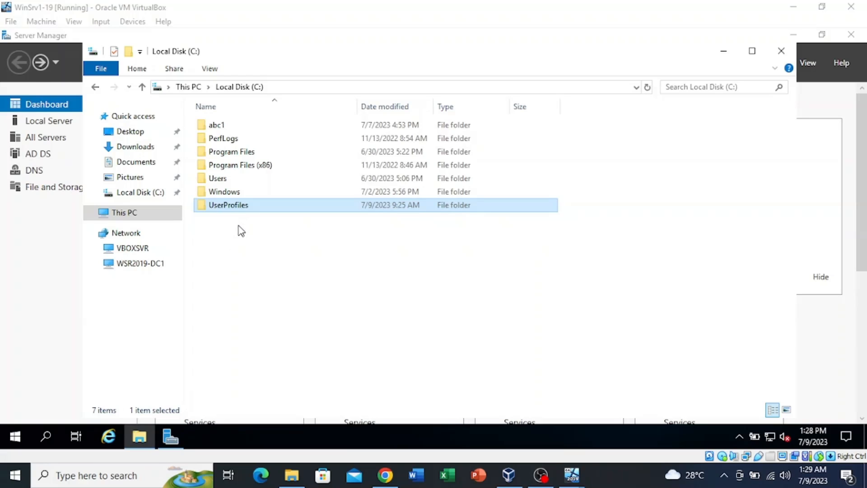
Start a New Share from File and Storage Services > Shares with custom path C:\UserProfiles
click(53, 187)
click(114, 177)
click(462, 104)
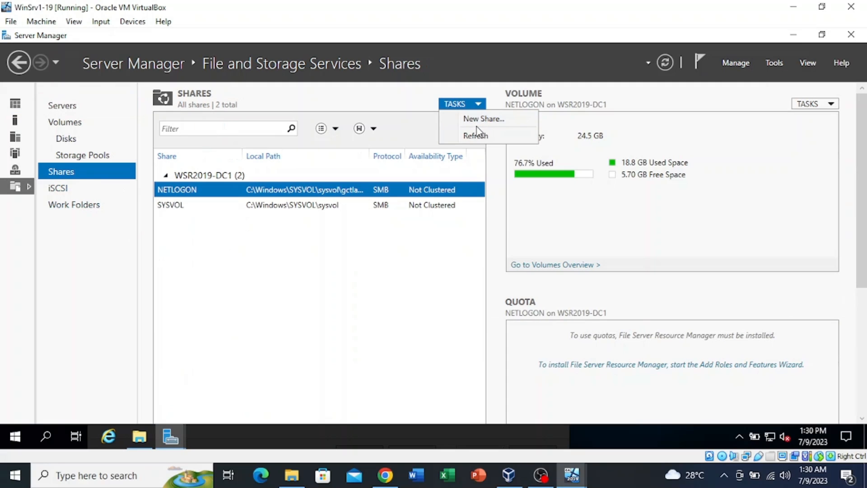
click(478, 120)
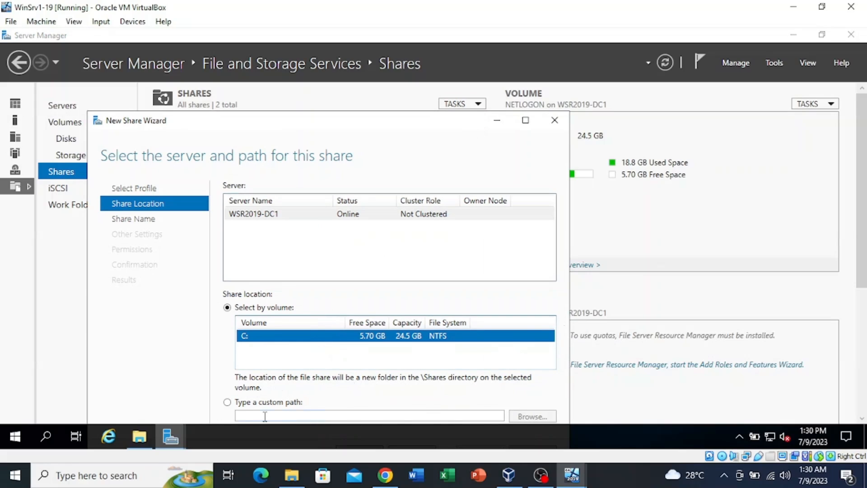
click(227, 401)
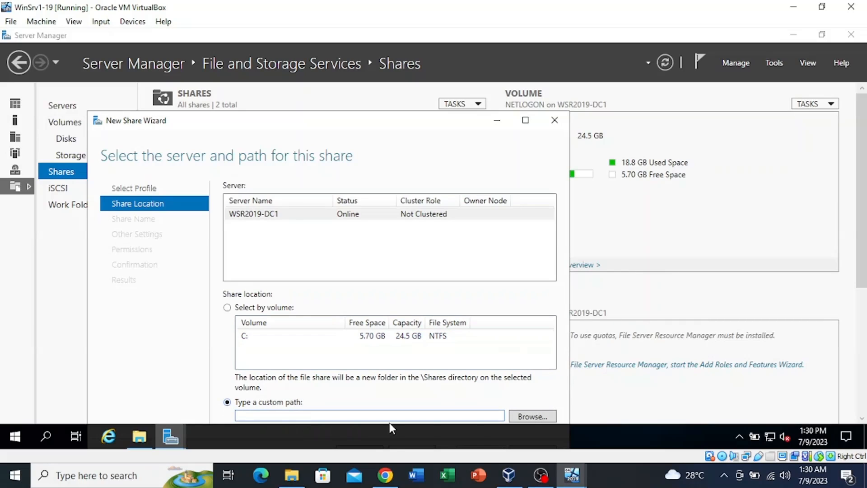
click(529, 418)
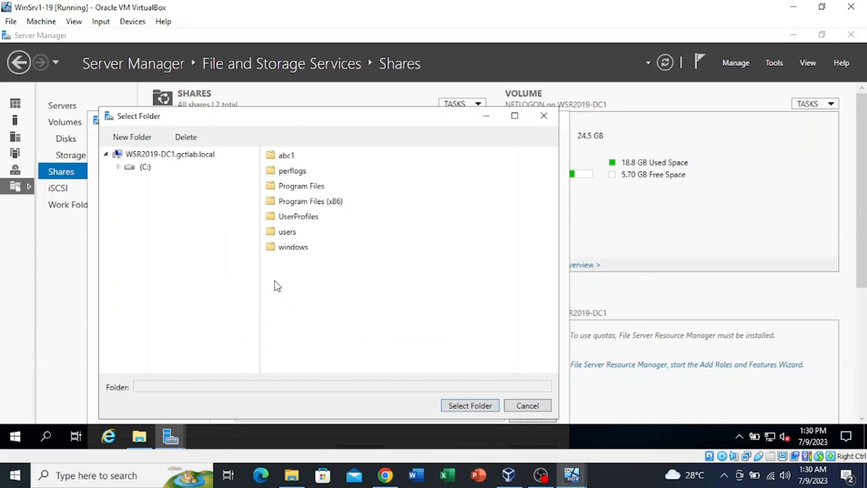
click(291, 219)
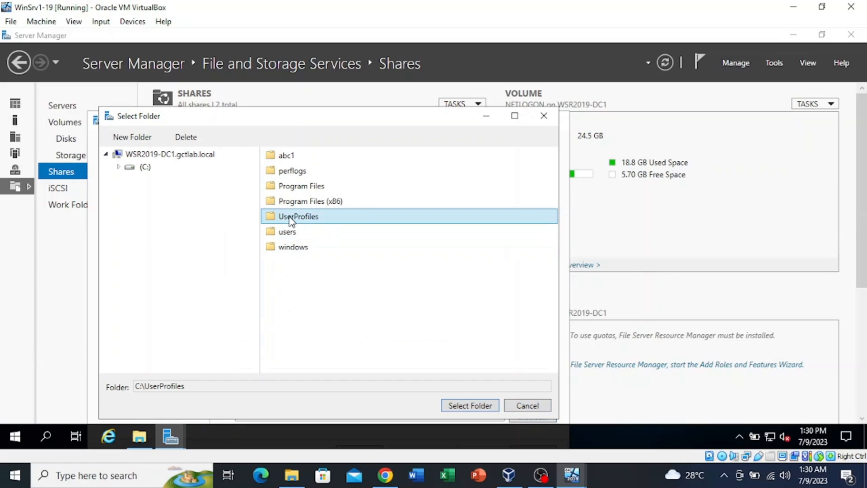
click(470, 406)
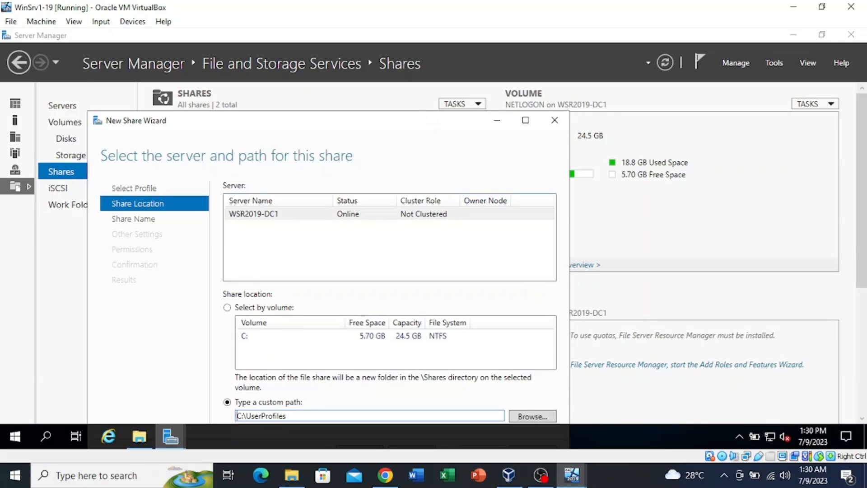
drag(413, 123, 364, 73)
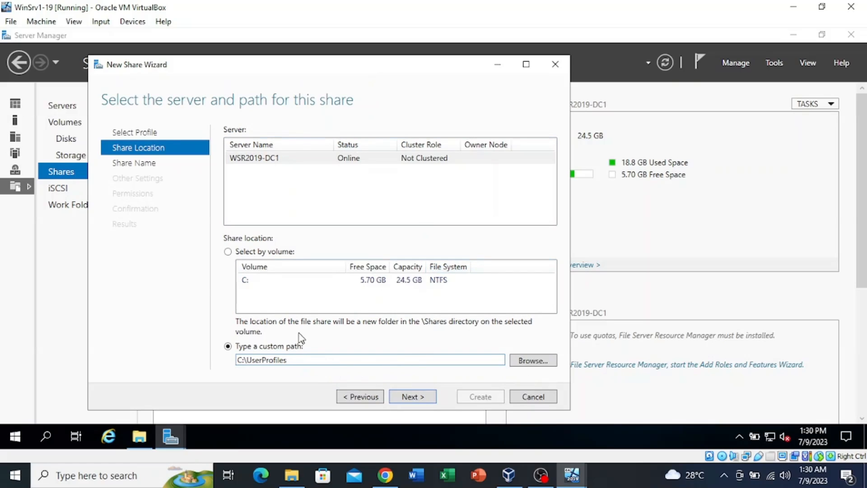
Name the share UserProfiles$, enable access-based enumeration, and open Customize permissions
click(414, 400)
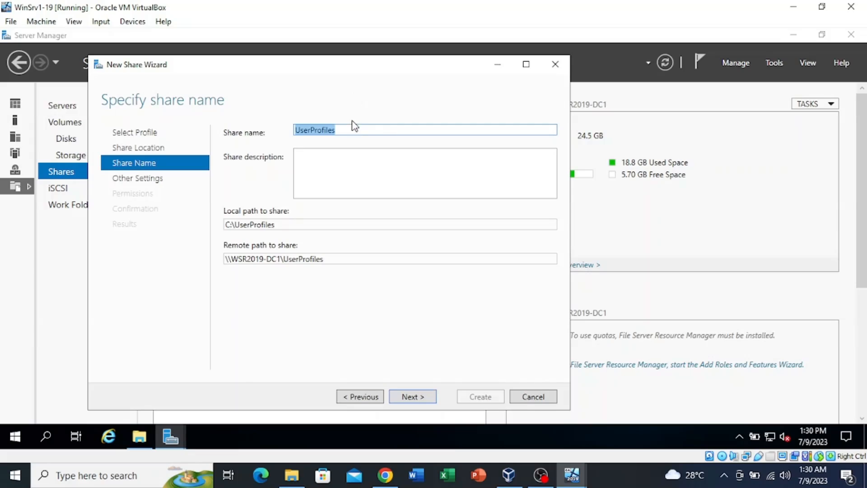
click(354, 130)
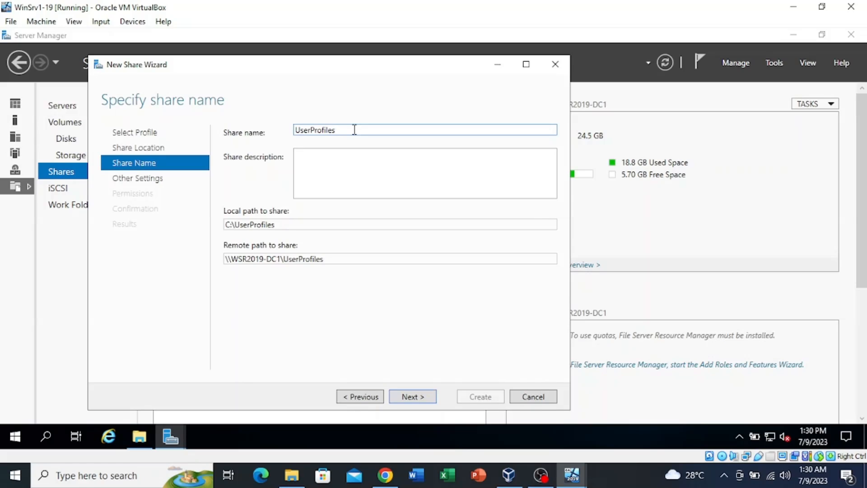
text($)
click(411, 397)
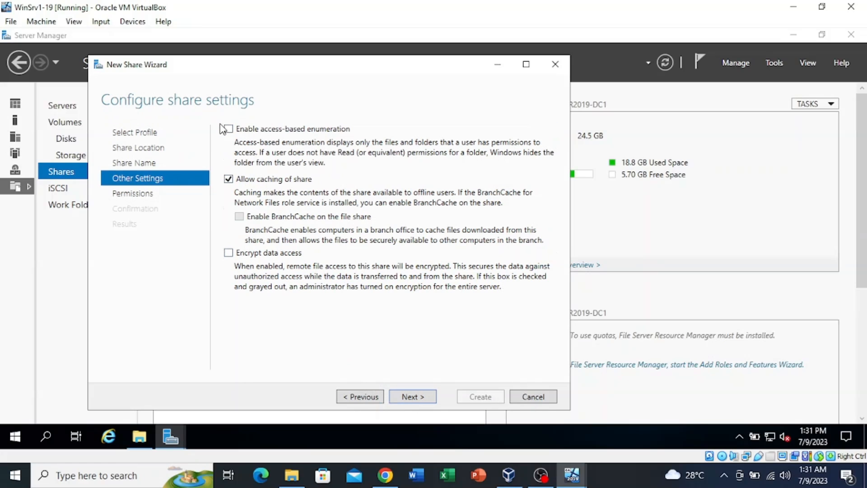
click(229, 130)
click(410, 398)
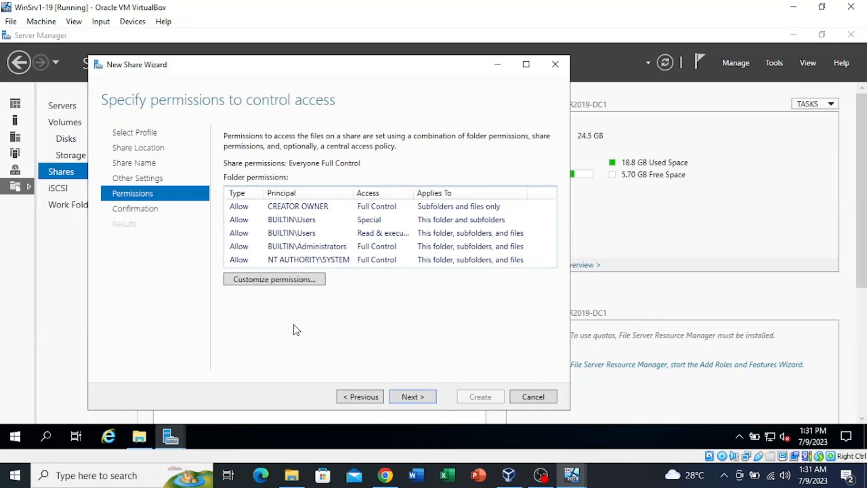
click(276, 282)
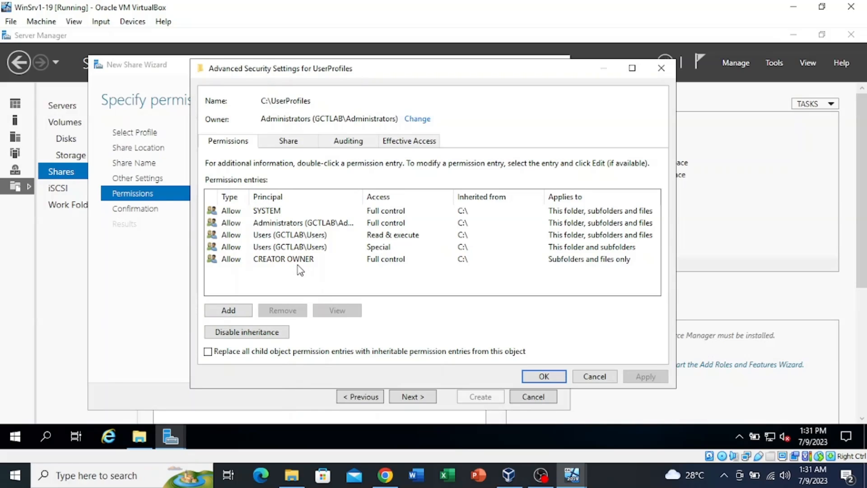
Disable inheritance keeping explicit entries, then remove both GCTLAB\Users permission entries
click(247, 333)
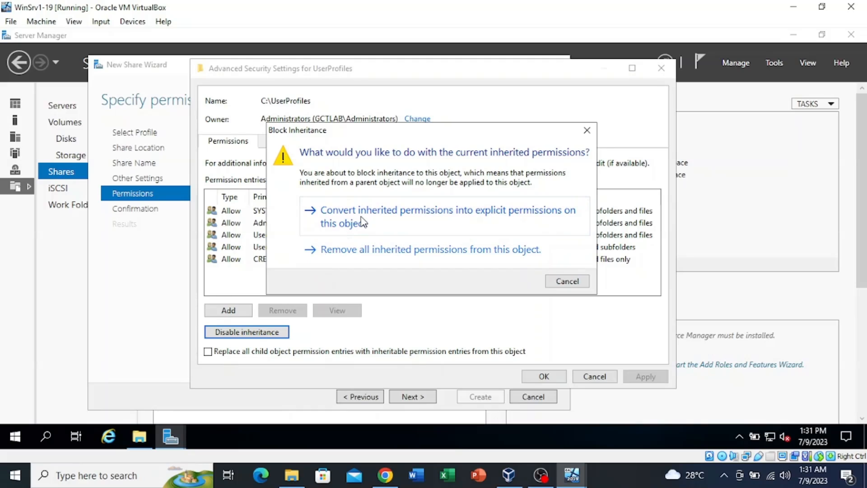
click(361, 222)
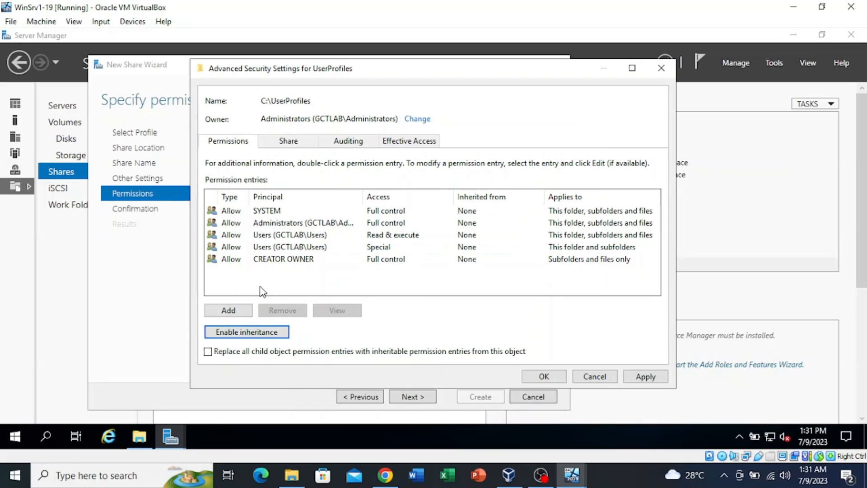
click(315, 238)
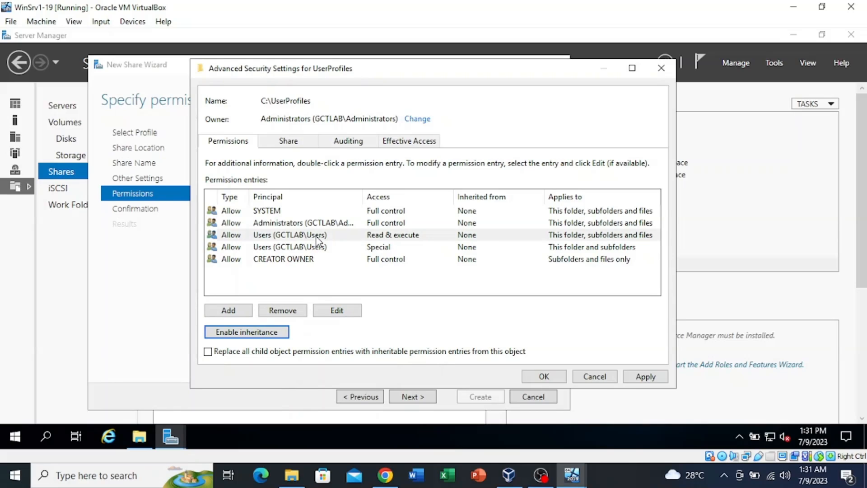
click(286, 310)
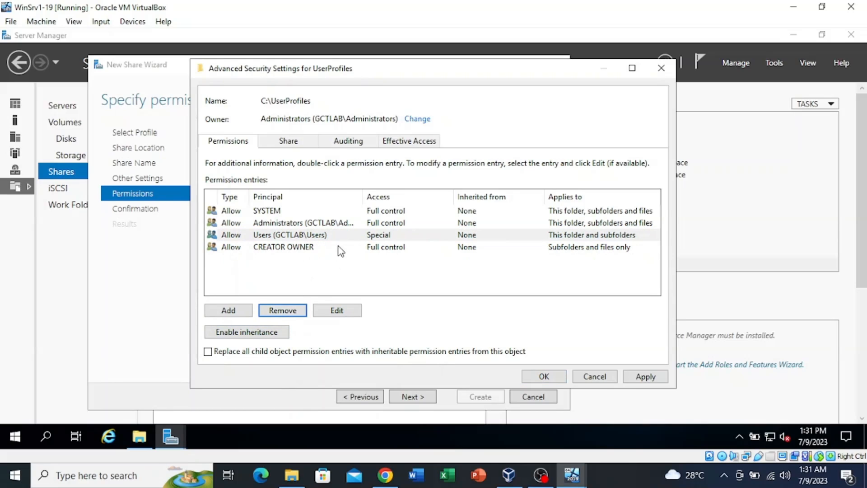
click(343, 239)
click(281, 312)
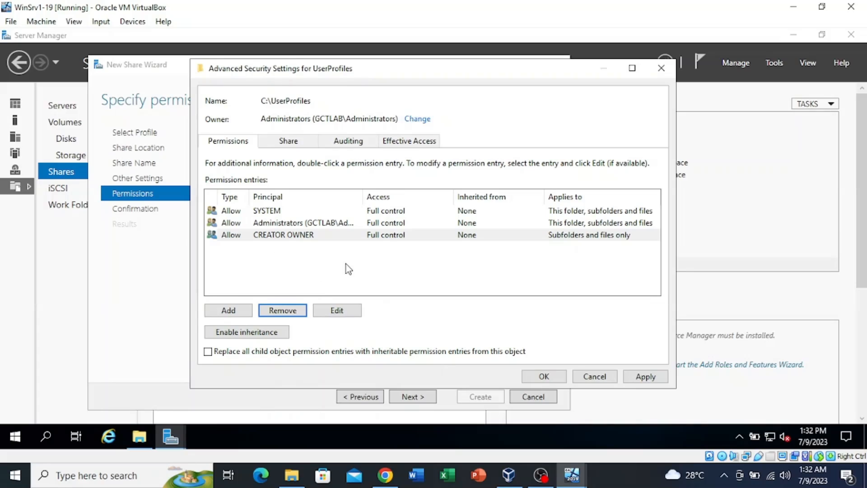
Add a new UserProfiles permission entry with GCTLAB\Group1 as its principal
click(228, 311)
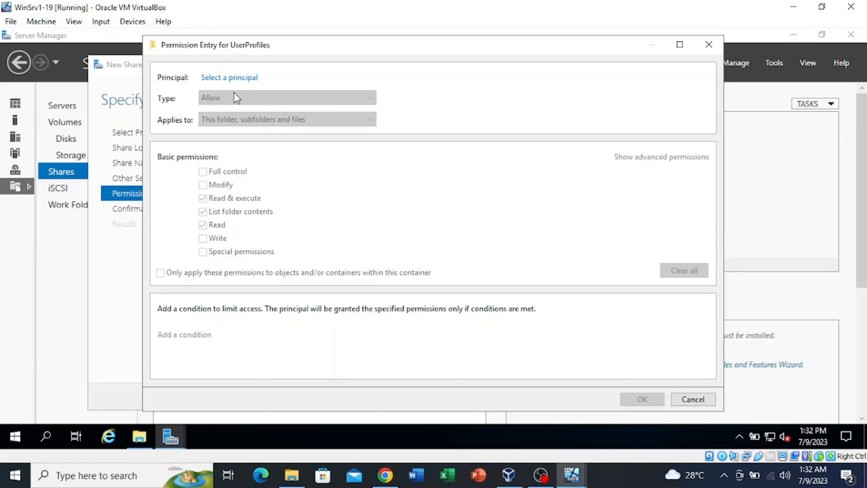
click(235, 80)
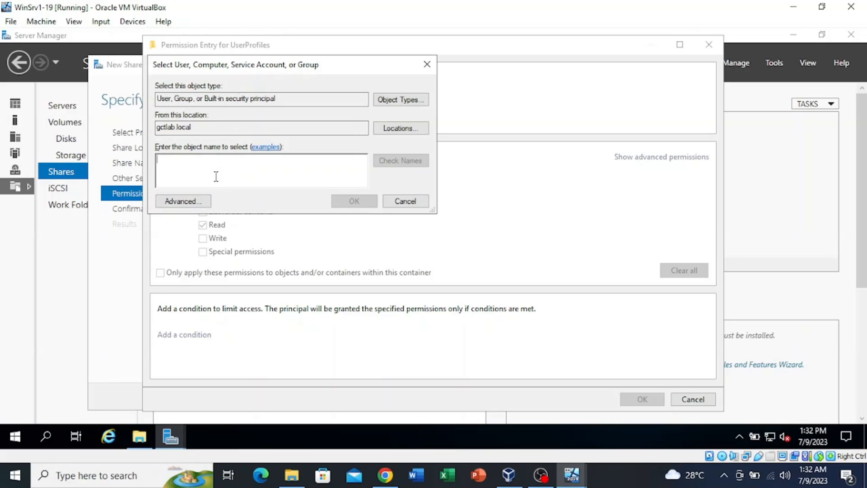
text(group)
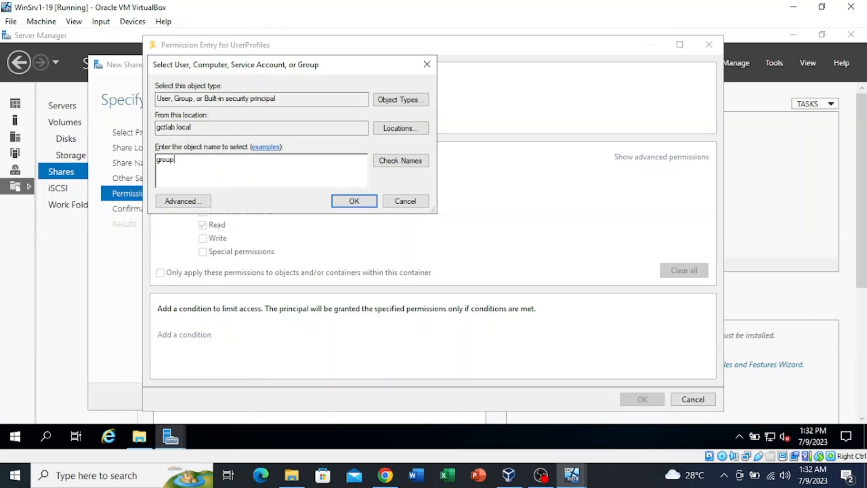
click(396, 161)
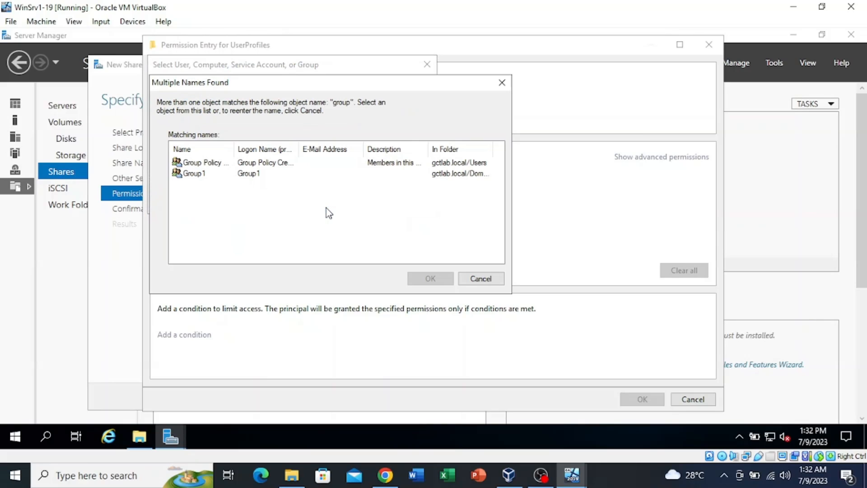
click(218, 176)
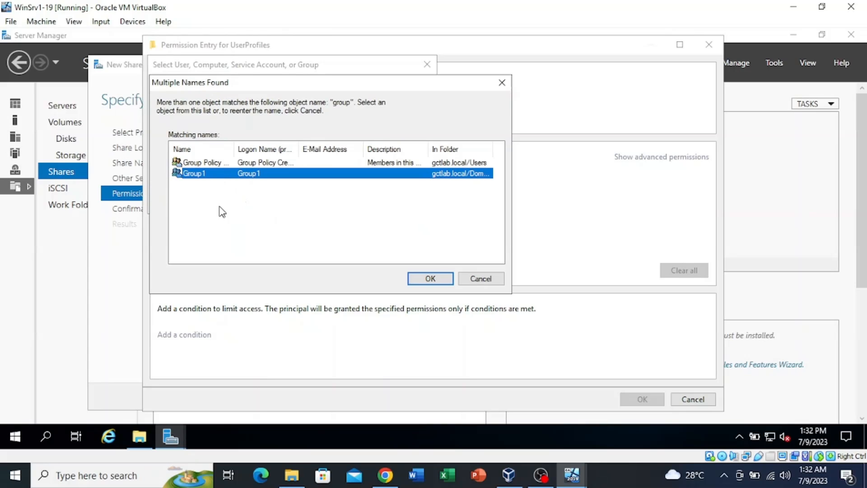
click(430, 279)
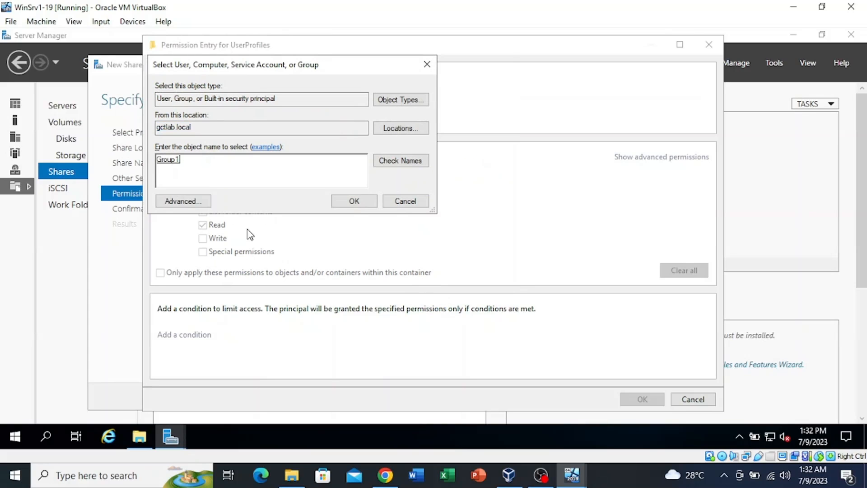
click(353, 202)
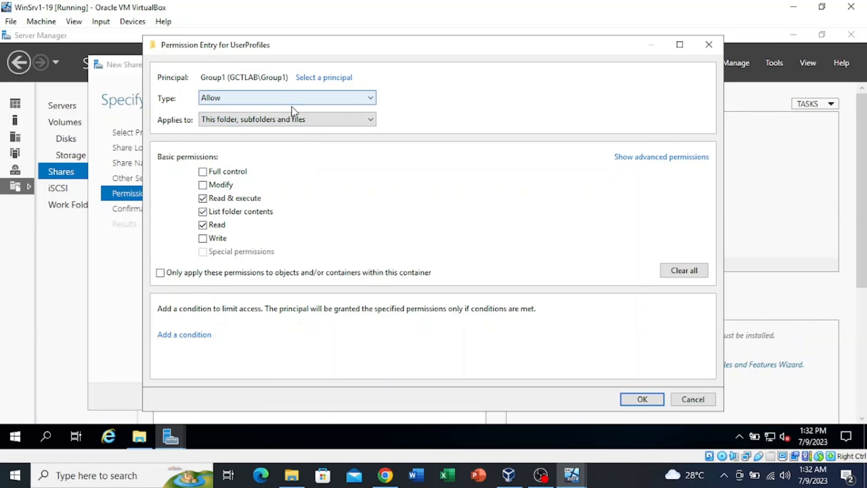
Allow Group1 only List folder/read data and Create folders/append data on this folder only, then apply
click(360, 120)
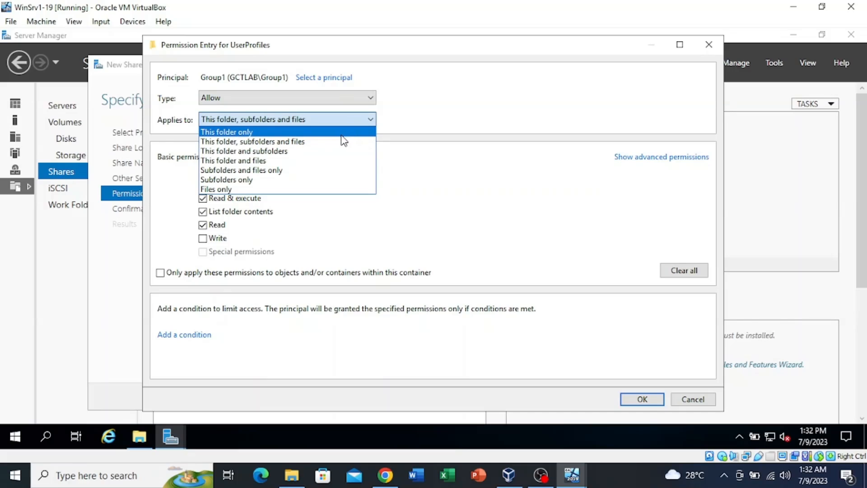
click(342, 133)
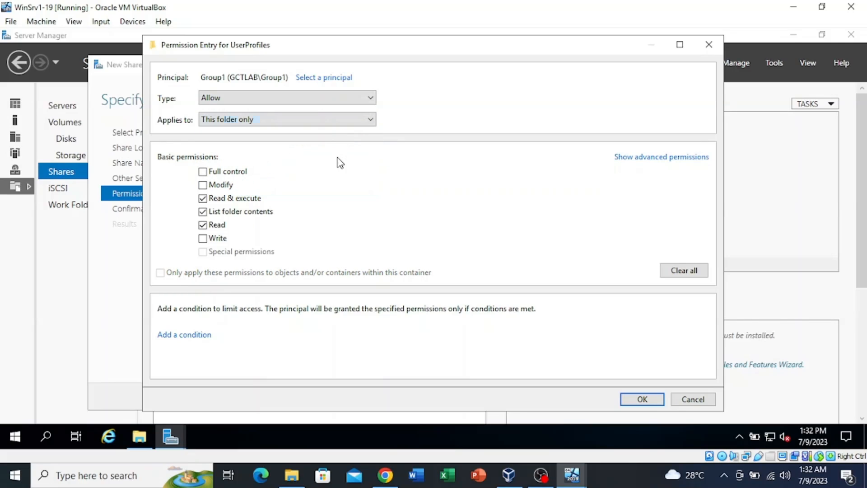
click(648, 158)
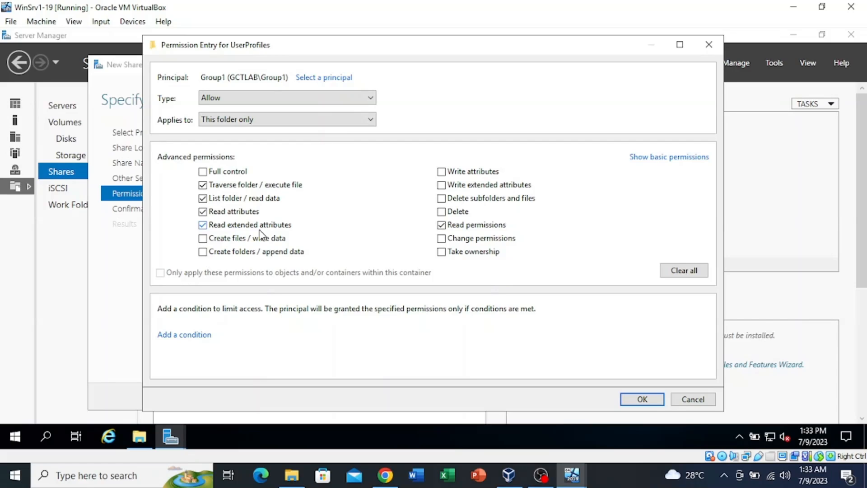
click(682, 272)
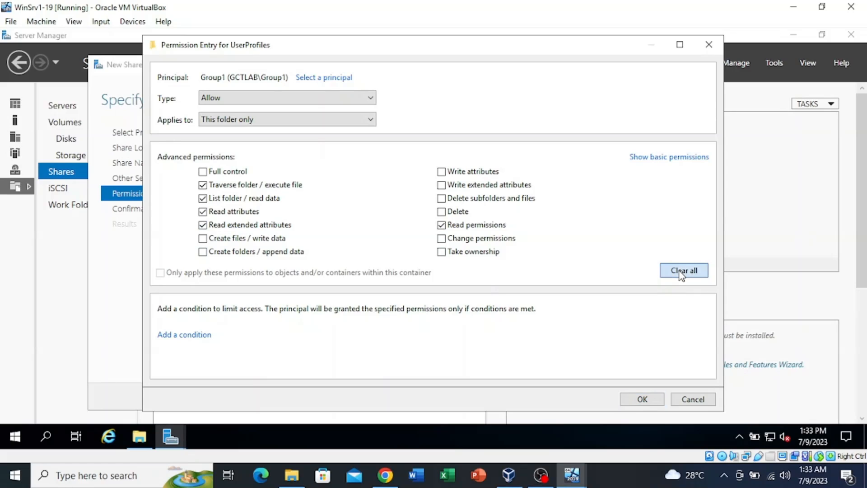
click(202, 199)
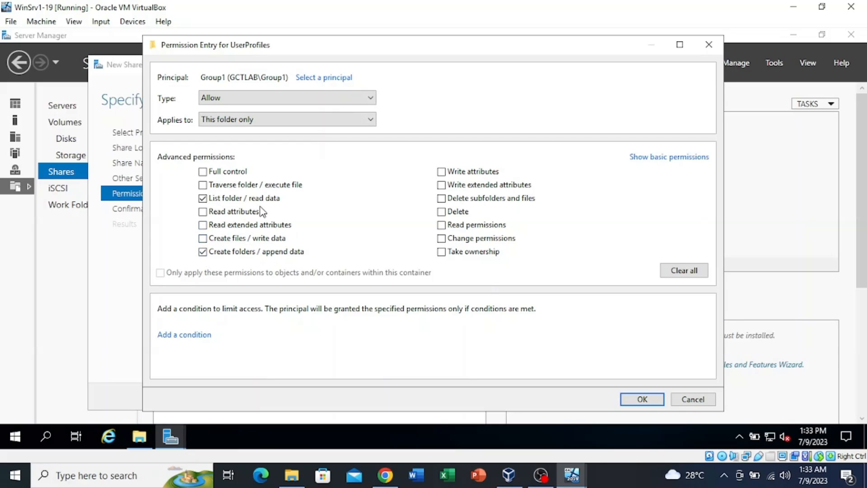
click(643, 399)
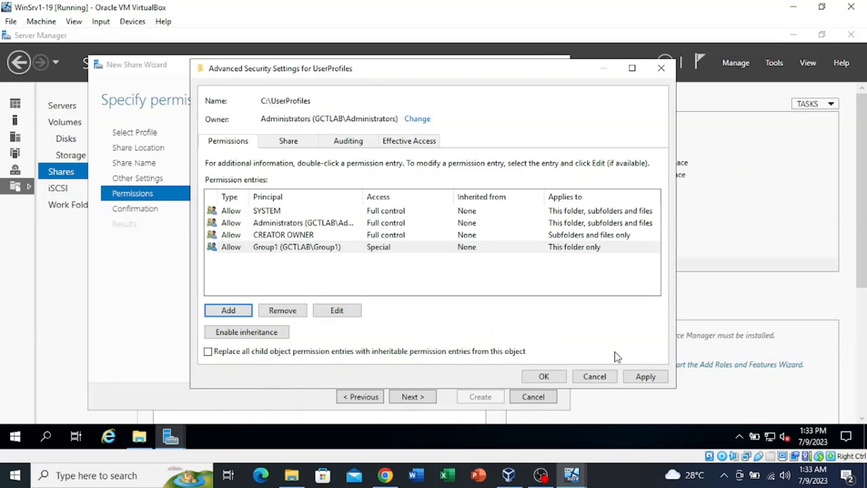
click(646, 377)
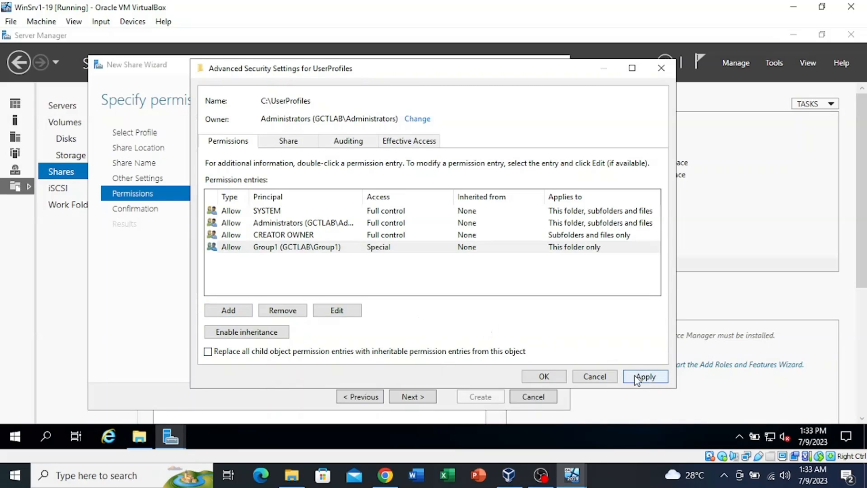
Close Advanced Security Settings and create the hidden UserProfiles$ share for C:\UserProfiles
click(533, 380)
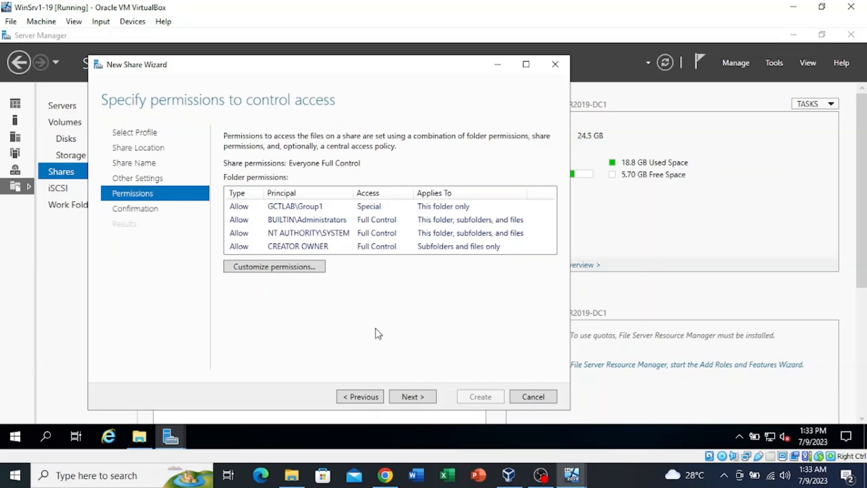
click(413, 398)
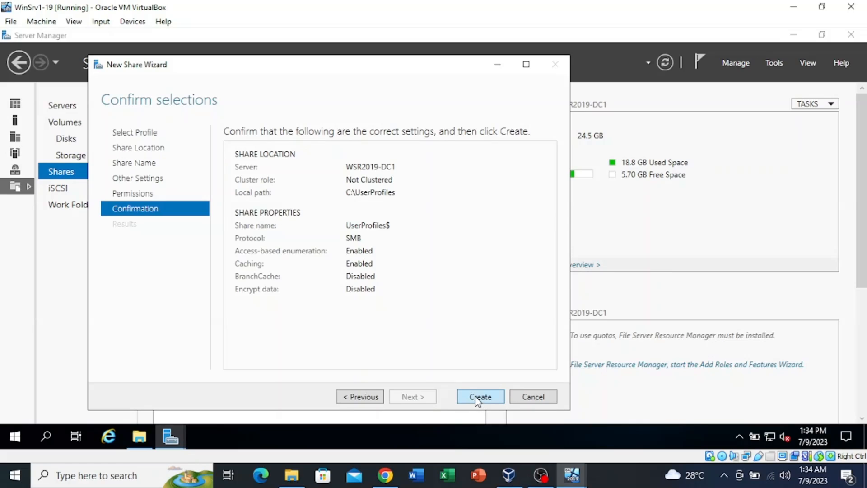
click(480, 396)
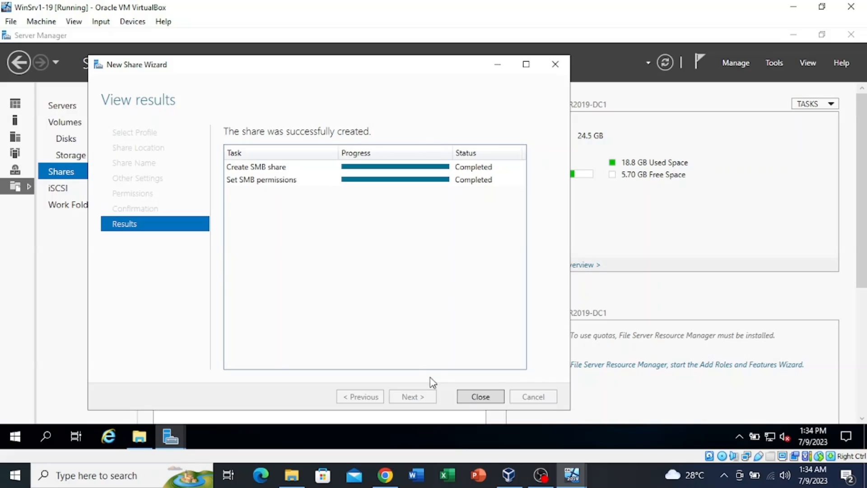
Close the share wizard, go to All Servers, and open File Explorer at Local Disk (C:)
click(479, 397)
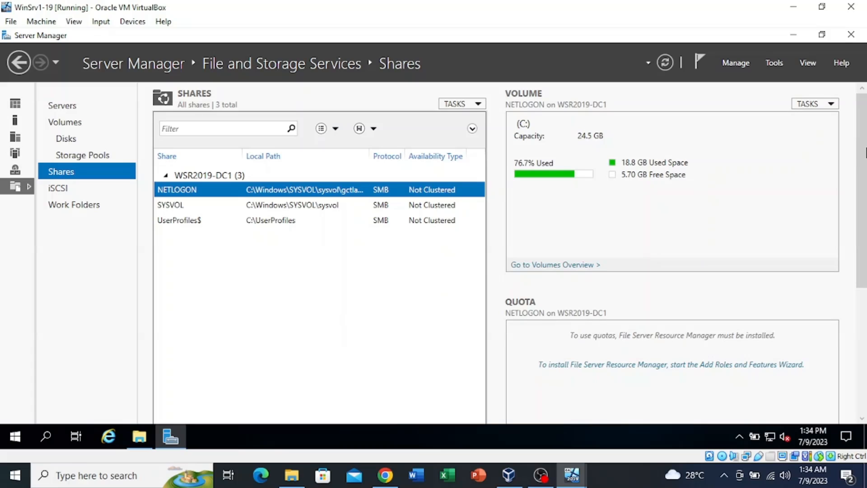
drag(864, 163, 864, 342)
drag(866, 212, 858, 77)
click(18, 63)
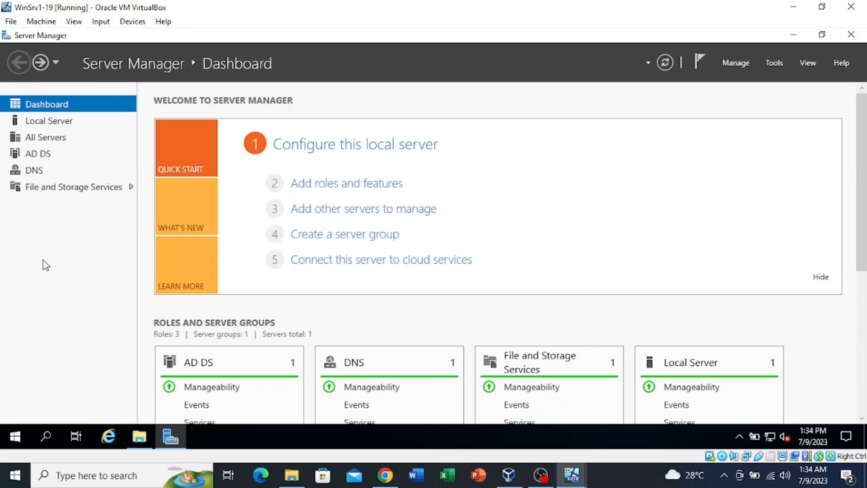
click(68, 138)
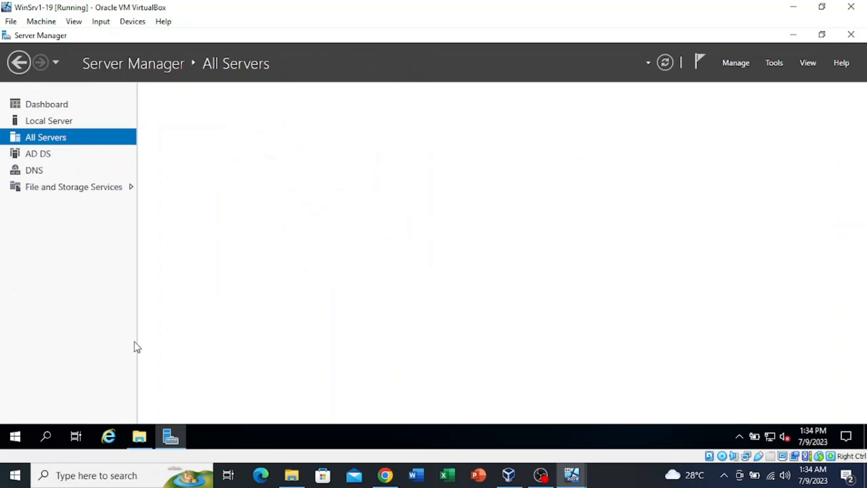
click(146, 443)
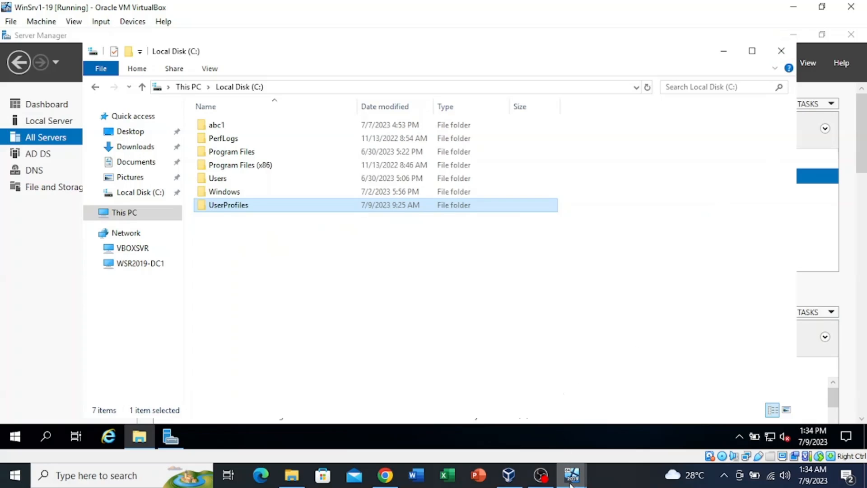
mouse_move(571, 484)
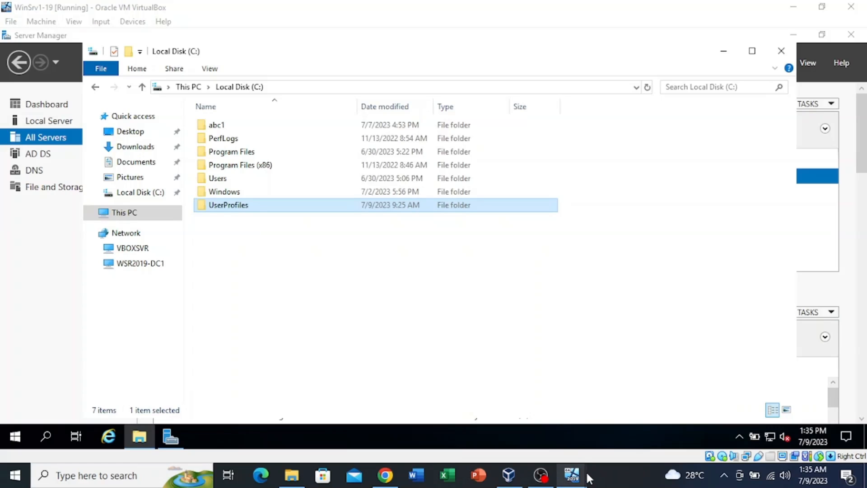
Switch to the Windows 10 client and sign in with the account password
click(609, 429)
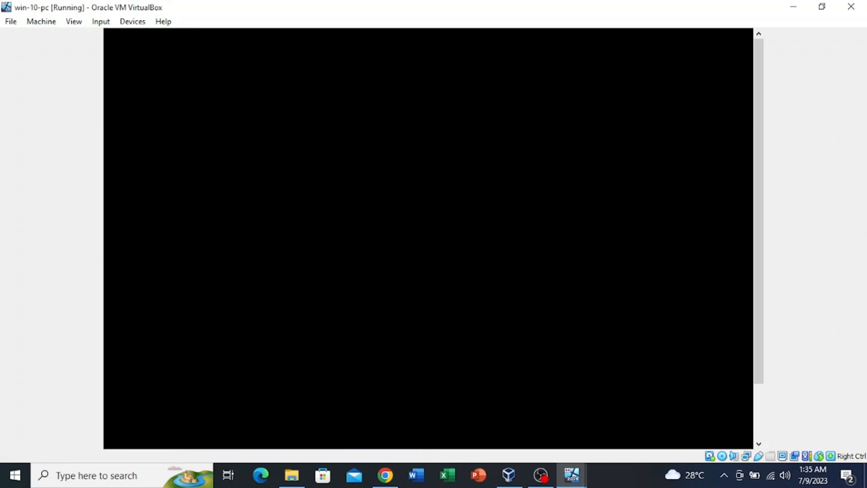
click(516, 293)
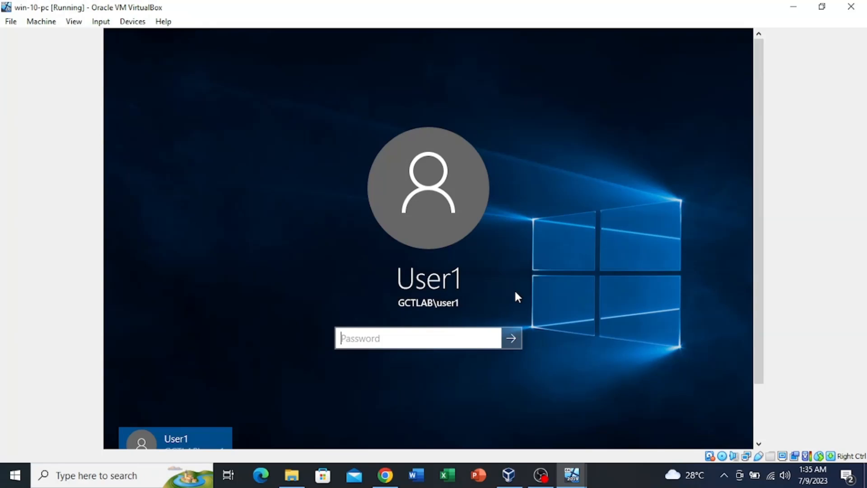
text(P@ssw0)
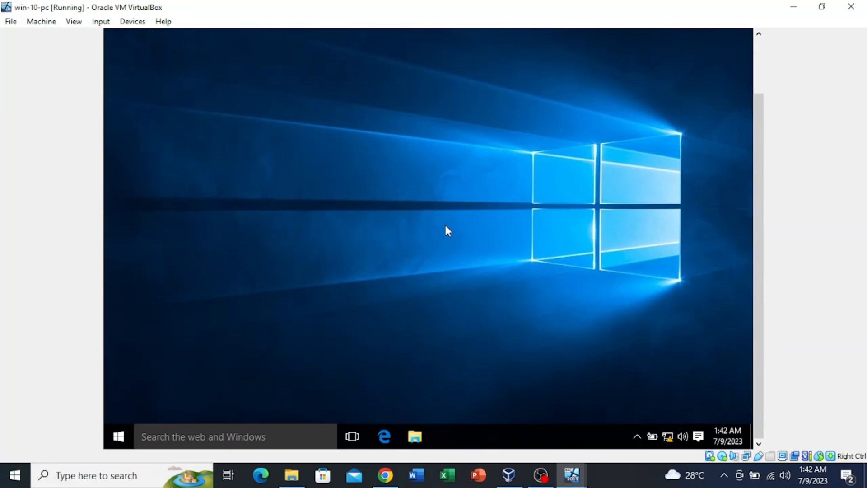
key(super+e)
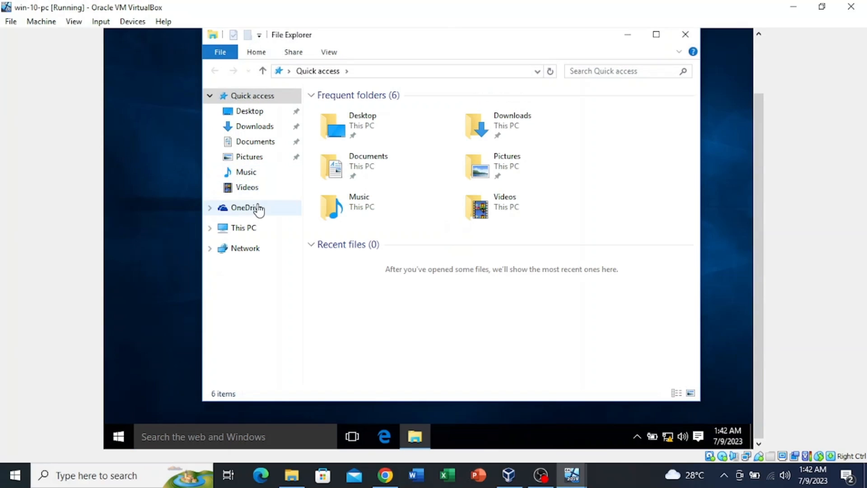
Open This PC's properties, request Advanced system settings, and enter the administrator username and password at UAC
click(263, 229)
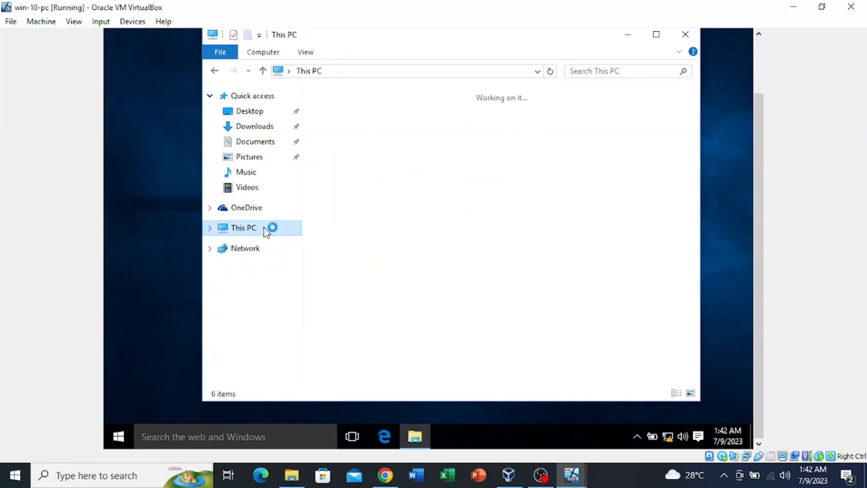
right_click(264, 228)
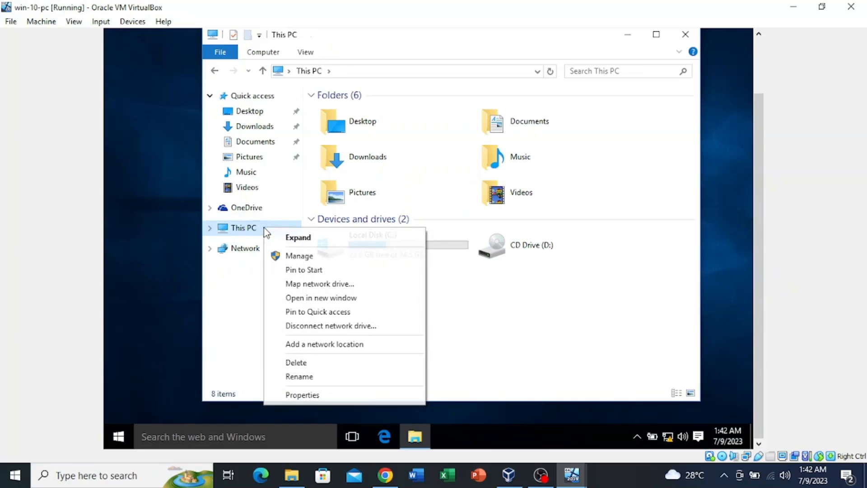
click(333, 395)
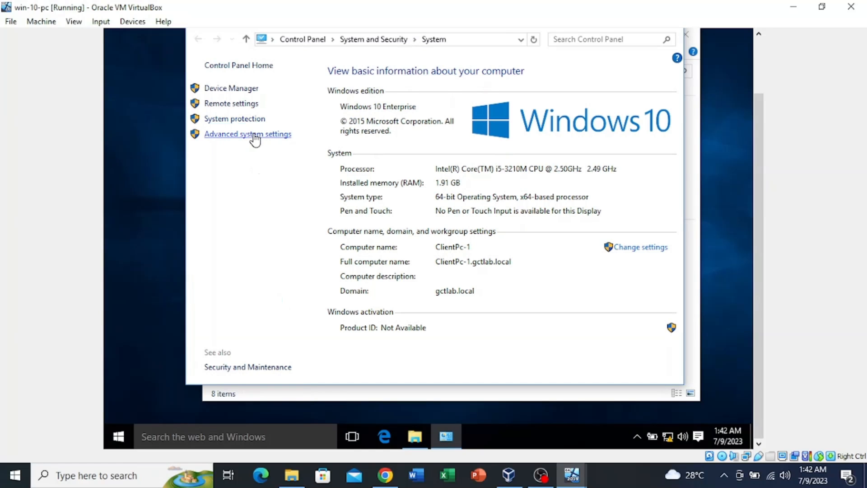
click(255, 135)
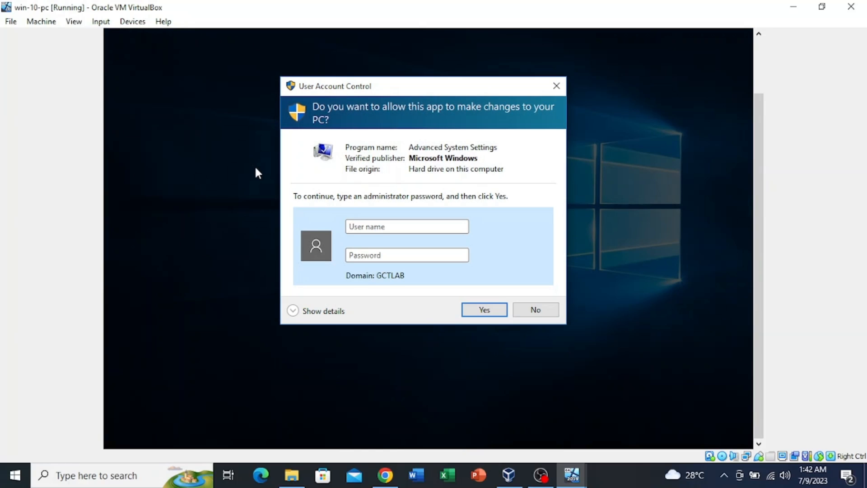
text(administrator)
key(Tab)
text(•••••••)
Review the User Profiles list, noting GCTLAB\User1 is Roaming, then cancel it
key(Return)
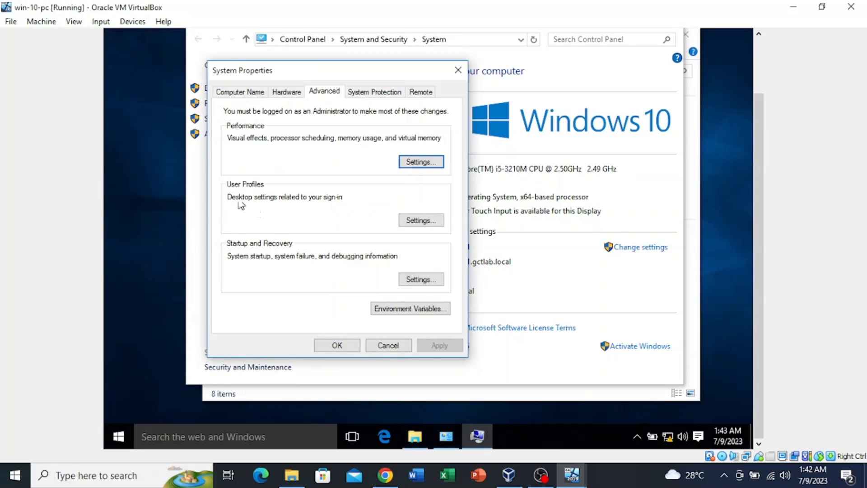
click(419, 219)
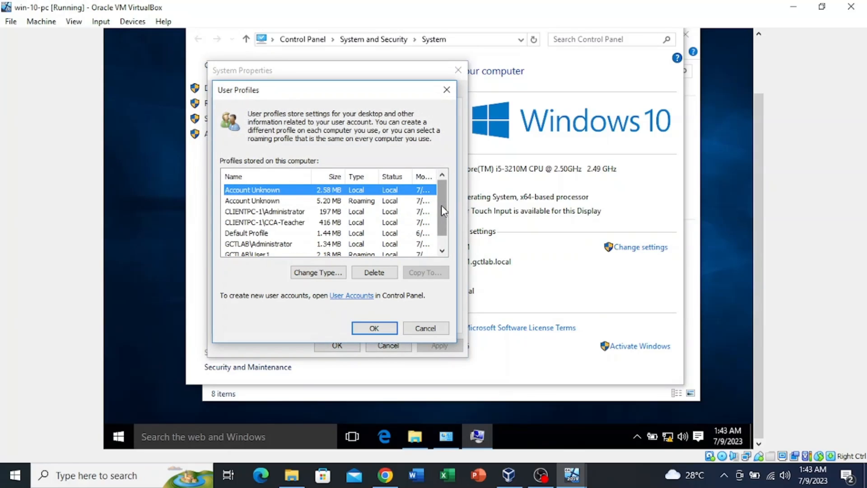
mouse_move(441, 210)
mouse_down()
mouse_move(442, 253)
mouse_move(451, 205)
mouse_up()
drag(442, 197, 431, 239)
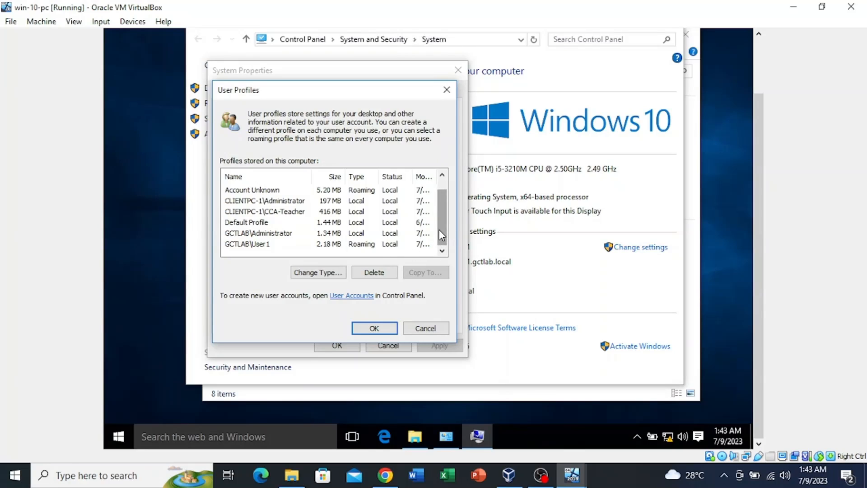
drag(441, 226, 444, 198)
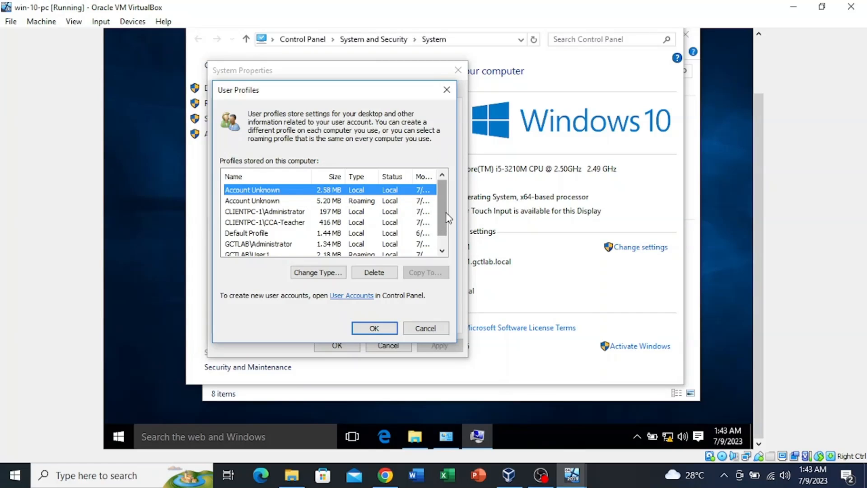
scroll(442, 218, down, 1)
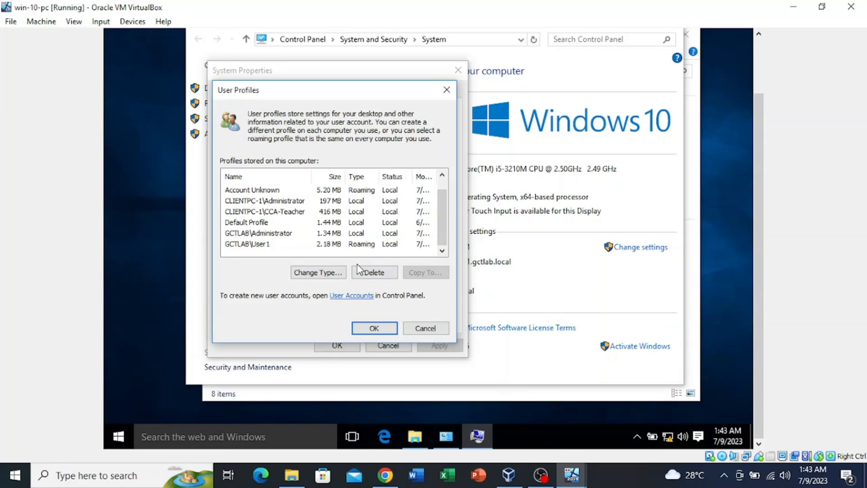
click(416, 333)
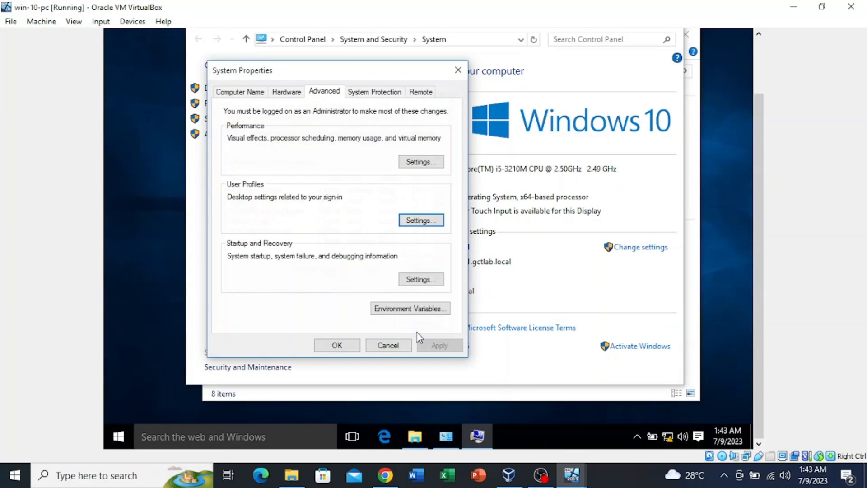
Close System Properties, switch to the server, and open User1's properties to view profile path and X: home folder
click(385, 351)
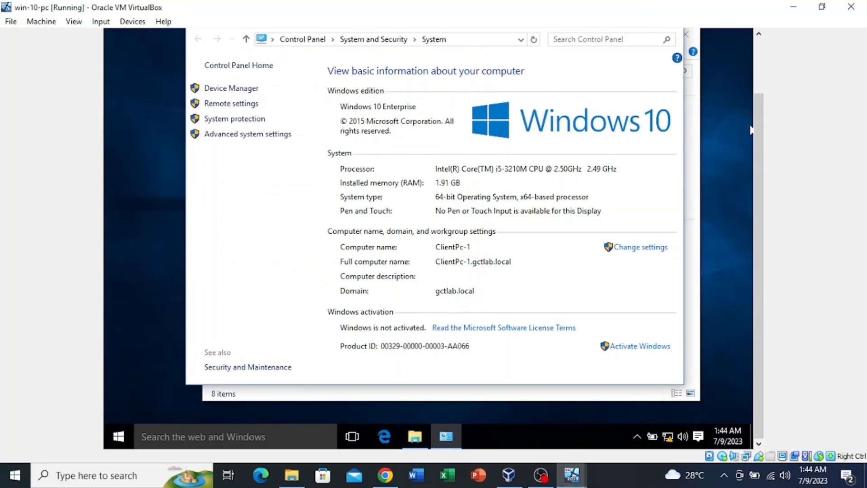
scroll(763, 147, up, 2)
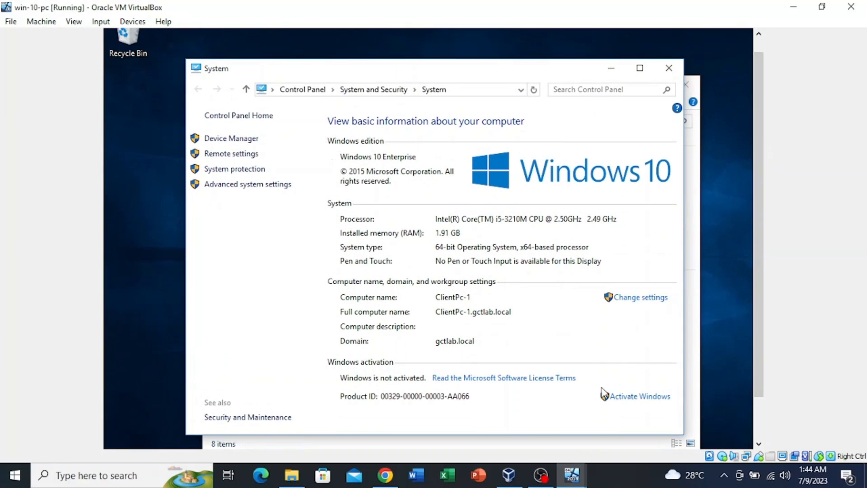
mouse_move(570, 479)
click(527, 438)
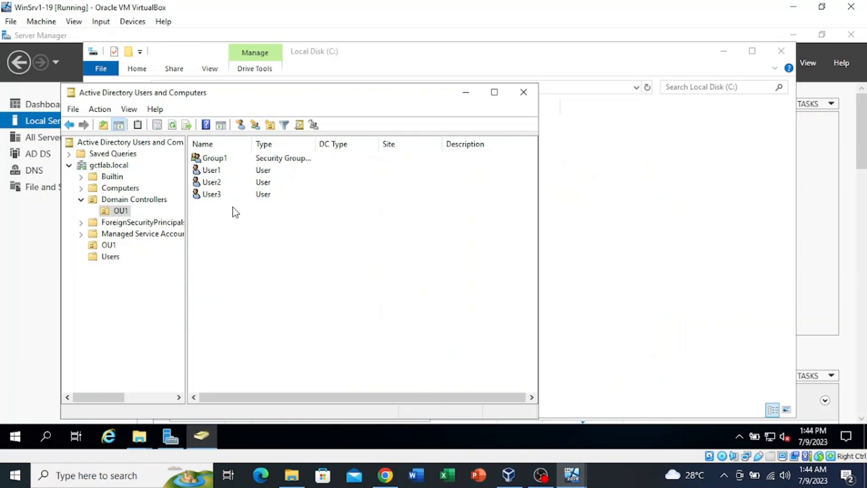
drag(213, 206, 237, 178)
click(235, 220)
click(228, 172)
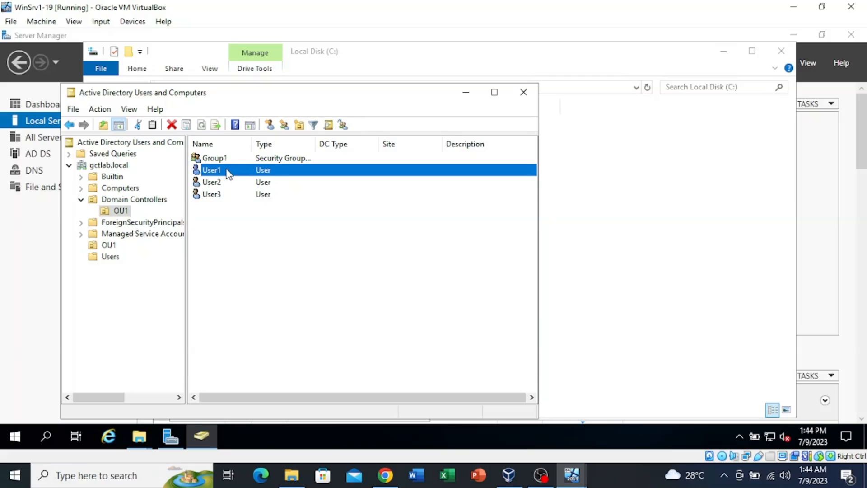
double_click(227, 172)
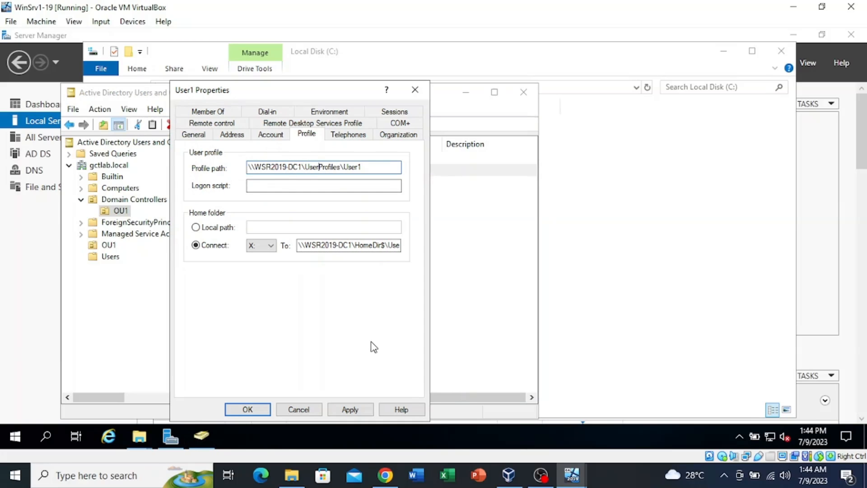
Give User1, User2 and User3 the common profile path \\WSR2019-DC1\UserProfiles$\%username%
click(302, 410)
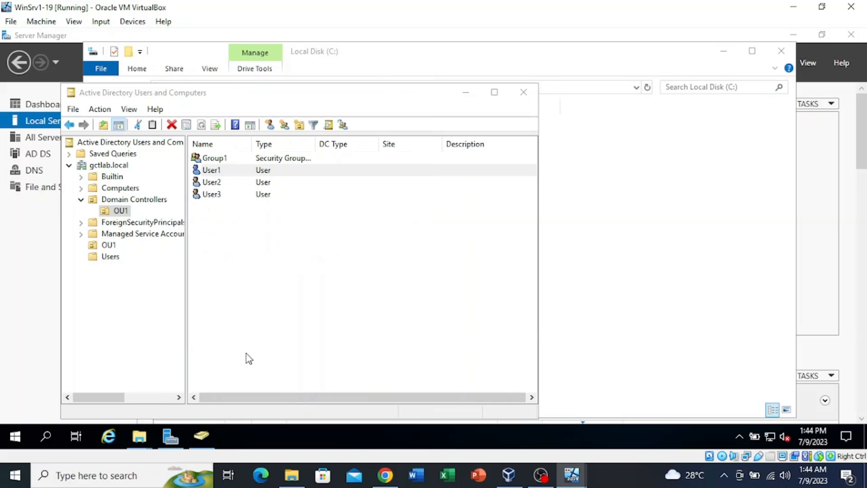
drag(224, 210, 227, 174)
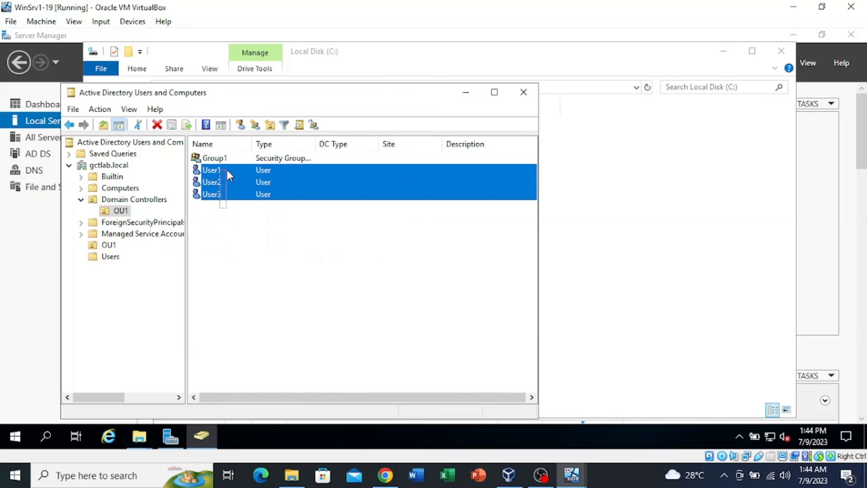
right_click(231, 173)
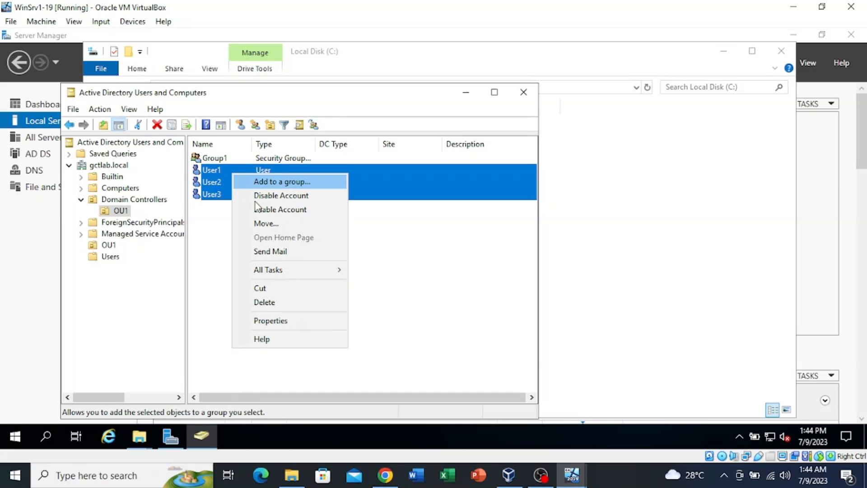
click(280, 321)
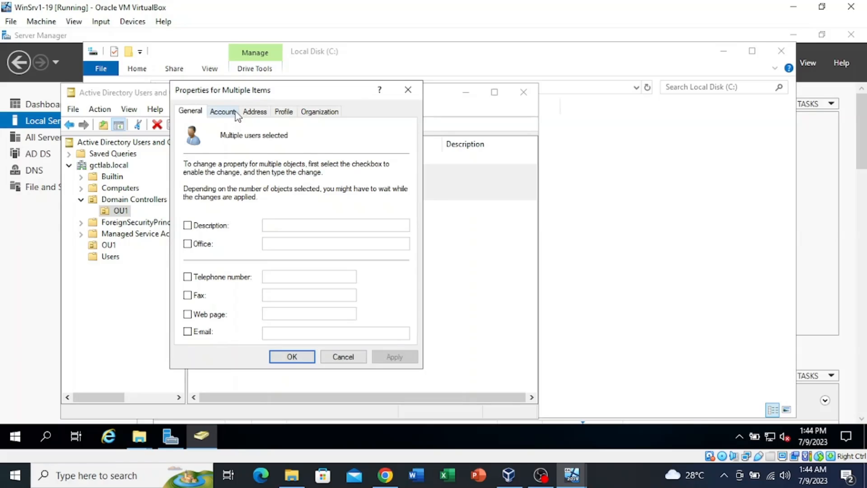
click(284, 112)
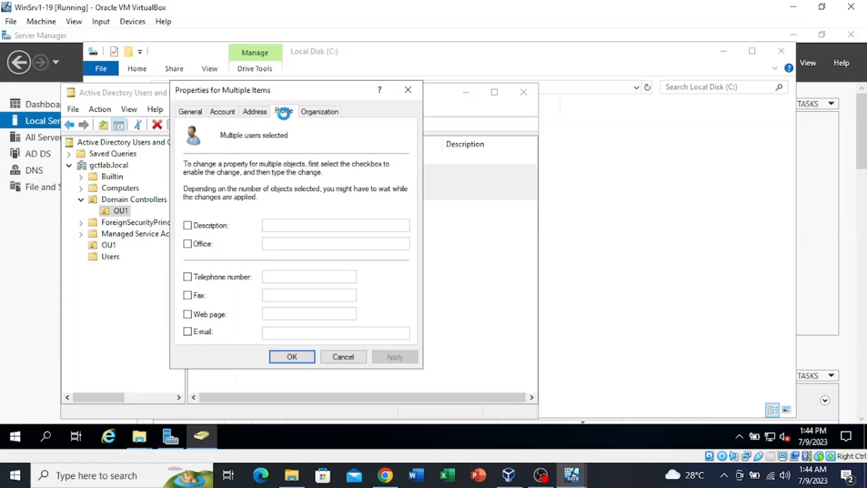
click(192, 177)
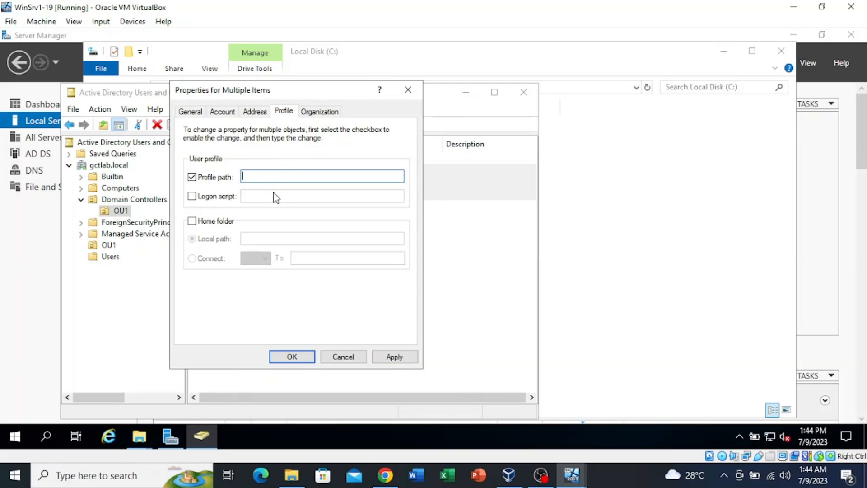
text(\\WSR2019-DC1\UserProfiles$)
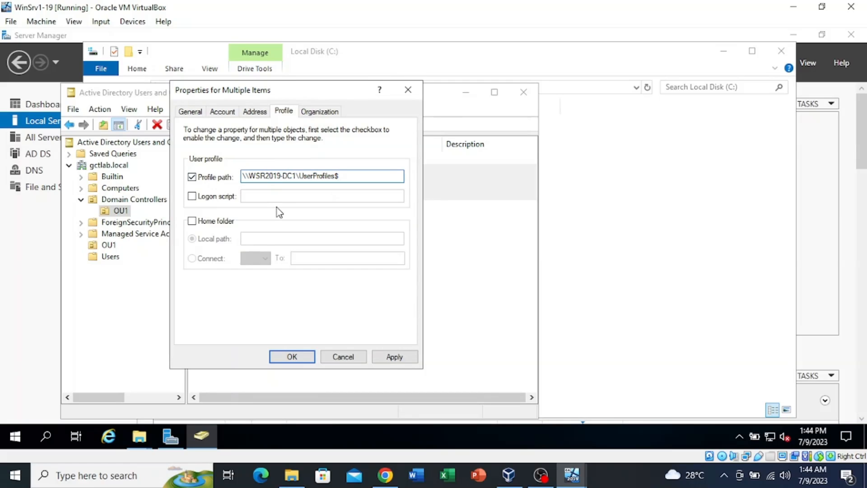
text(\%username%)
key(Return)
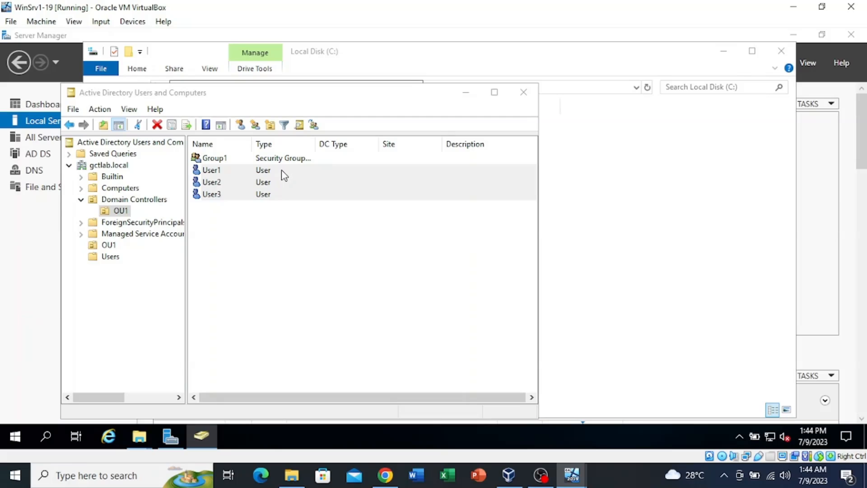
Re-enter \\WSR2019-DC1\UserProfiles$\%username% as User1–User3's profile path and save with Apply and OK
click(262, 181)
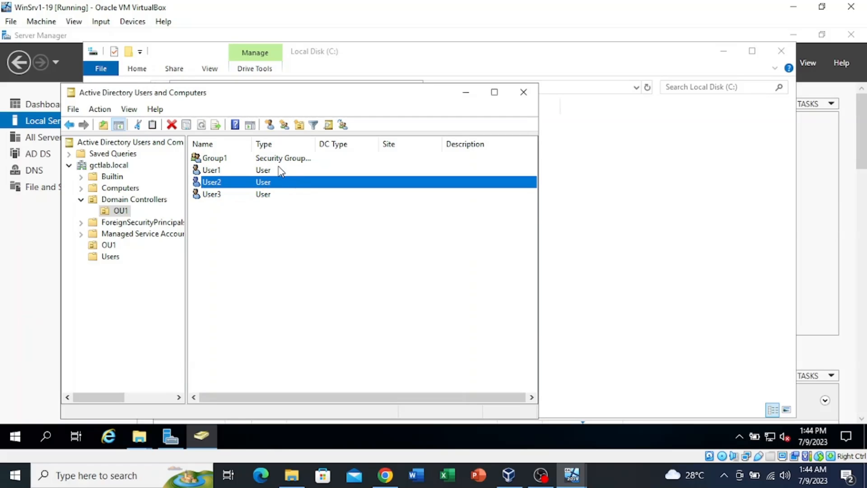
drag(266, 210, 271, 167)
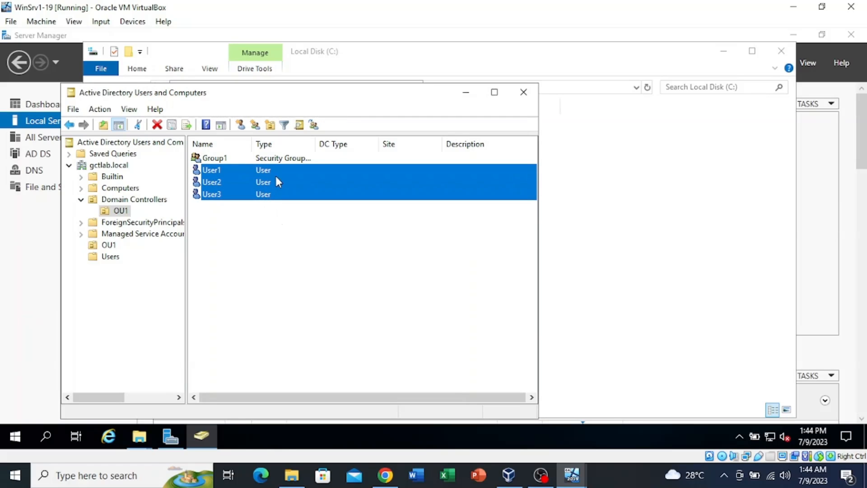
right_click(281, 178)
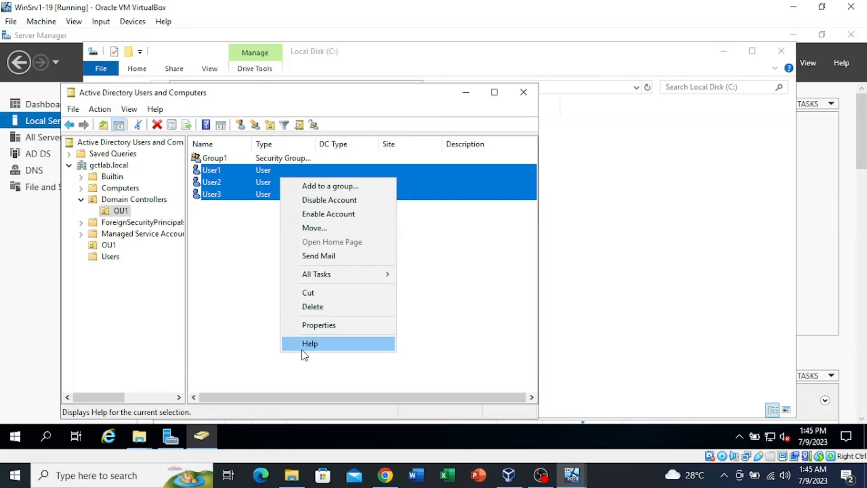
click(320, 327)
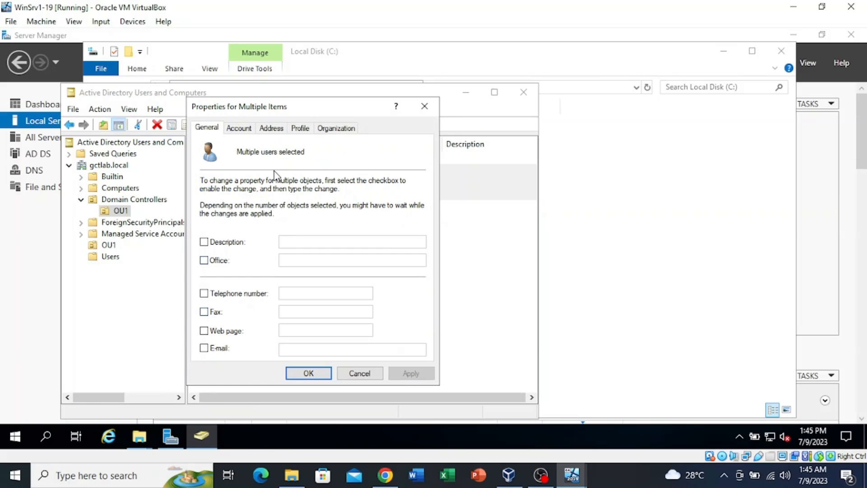
click(300, 129)
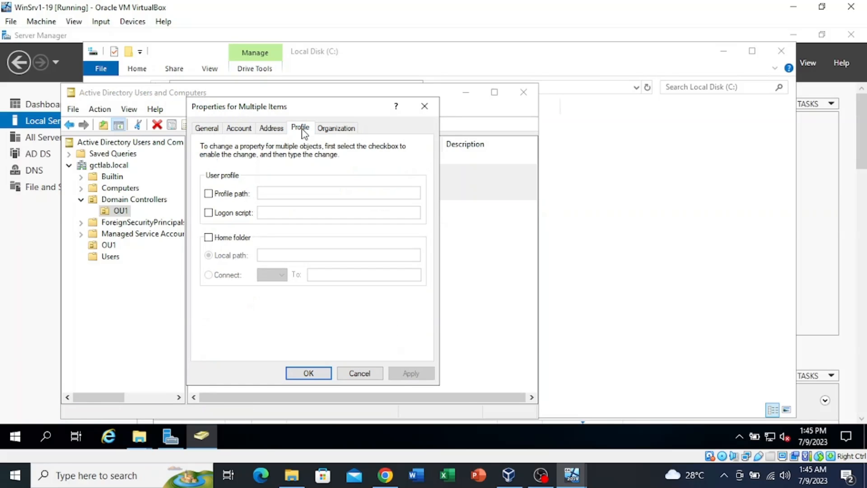
click(209, 194)
click(286, 188)
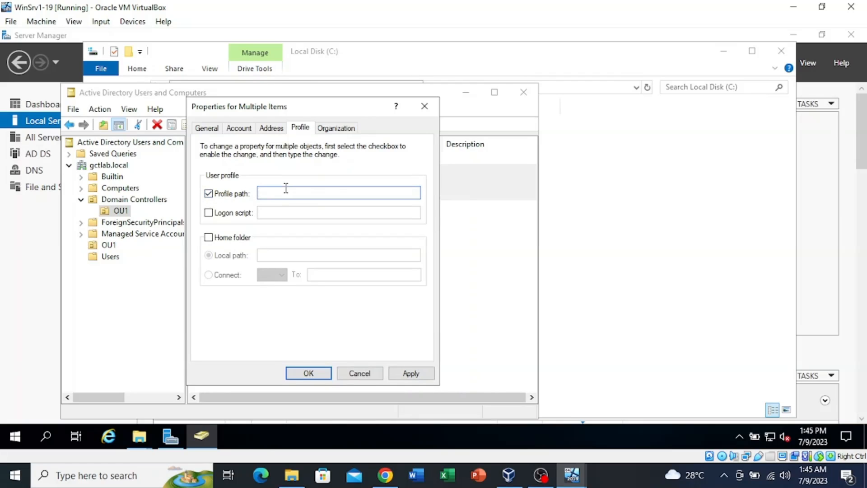
text(\\WSR2019-DC1\UserProfiles$)
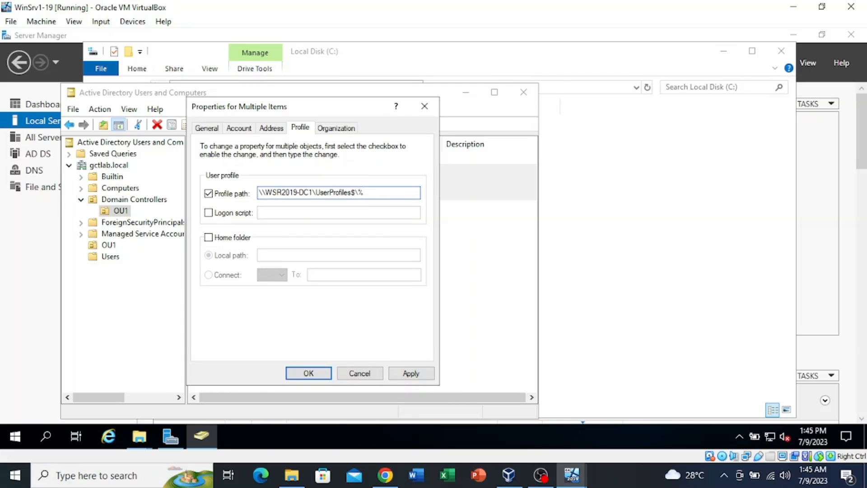
text(\%username%)
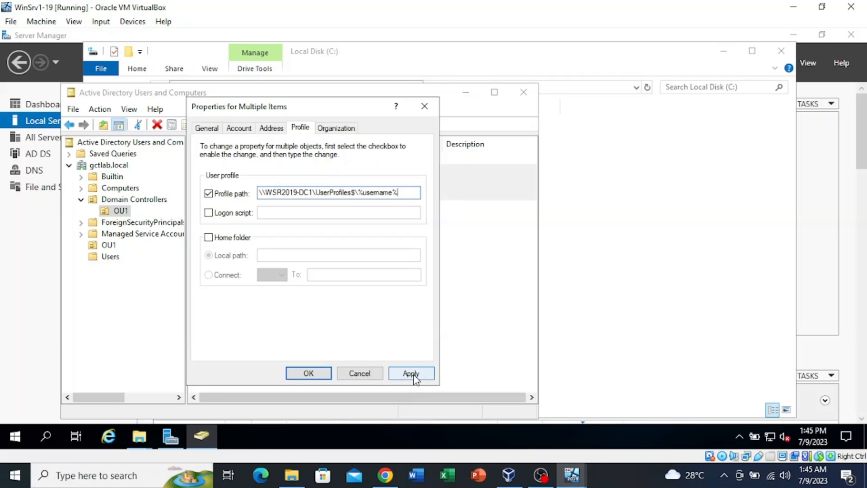
click(411, 373)
click(304, 373)
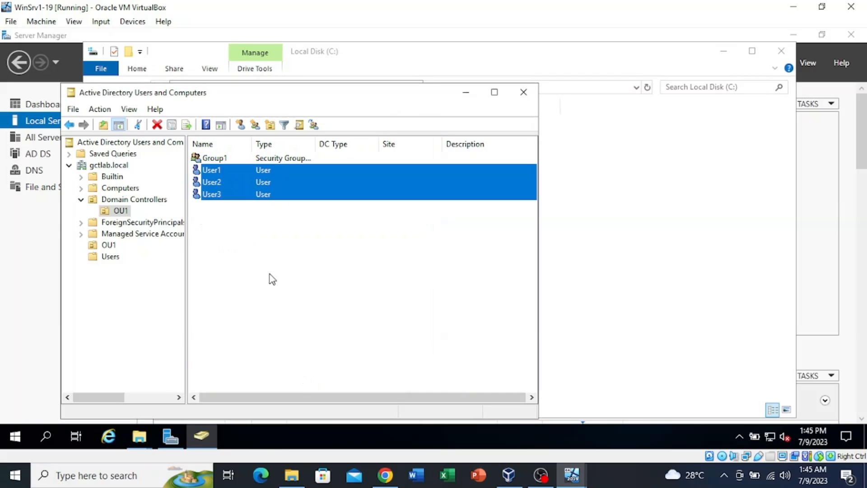
Check User3's Profile tab shows \\WSR2019-DC1\UserProfiles$\User3, then close its properties
click(240, 196)
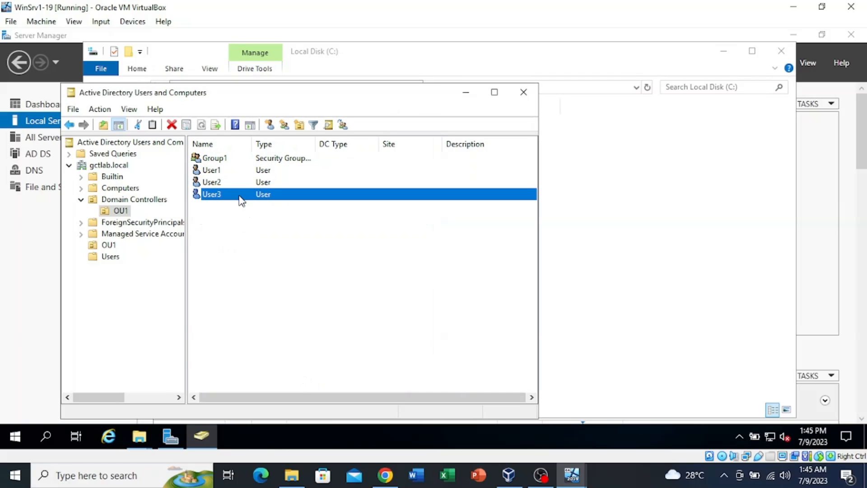
double_click(240, 196)
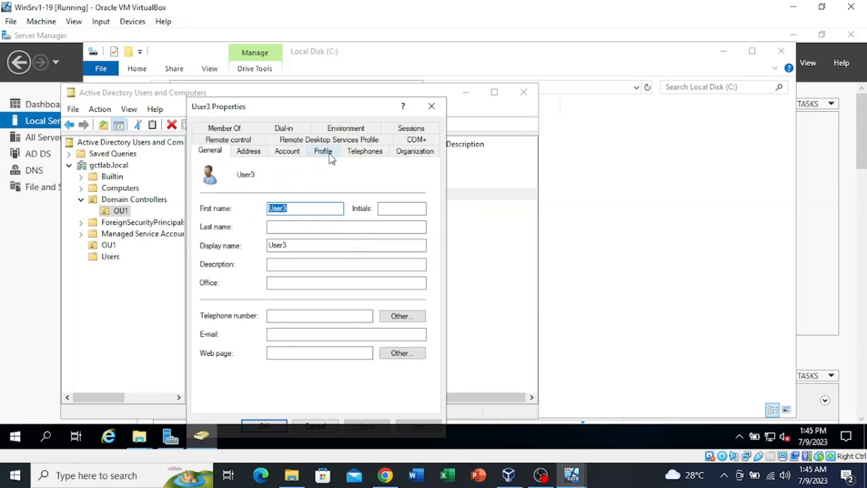
click(326, 151)
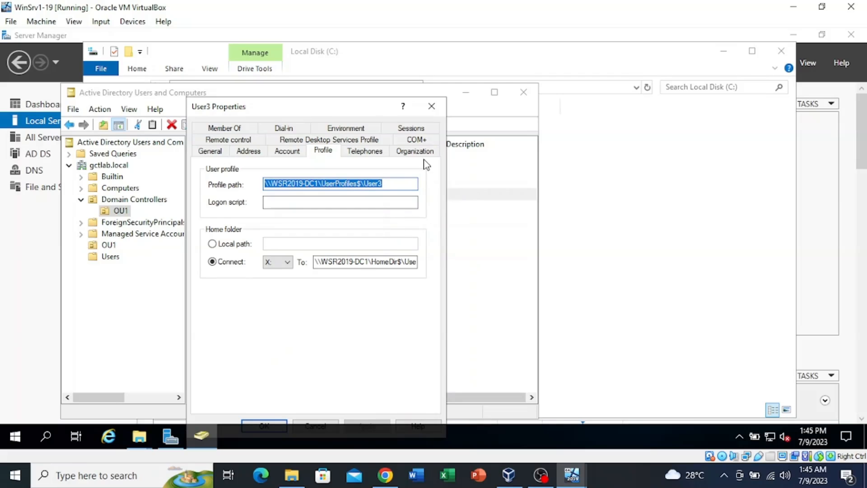
drag(358, 109, 364, 74)
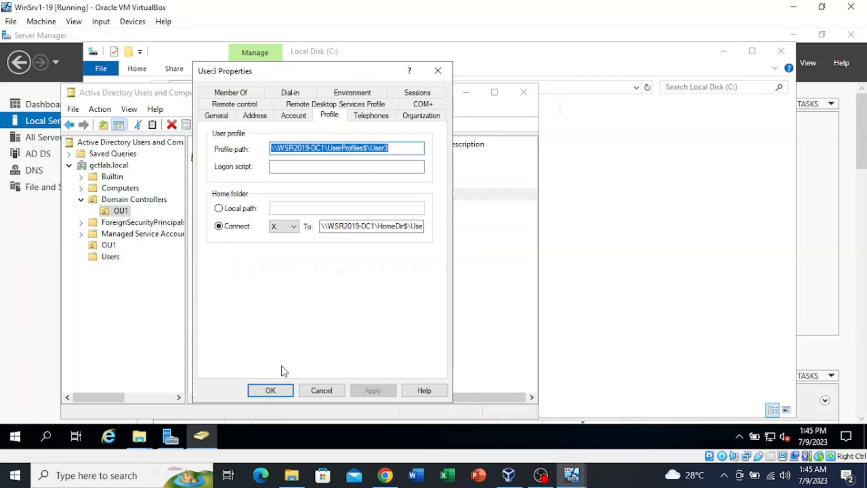
click(273, 391)
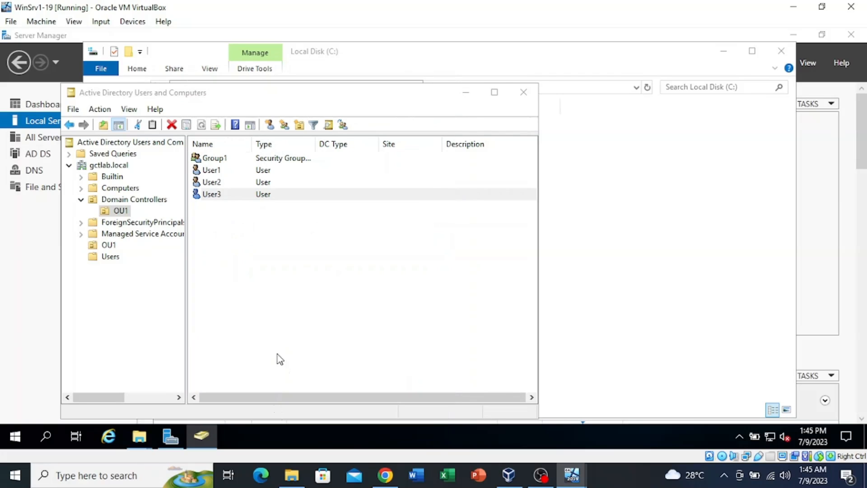
click(306, 240)
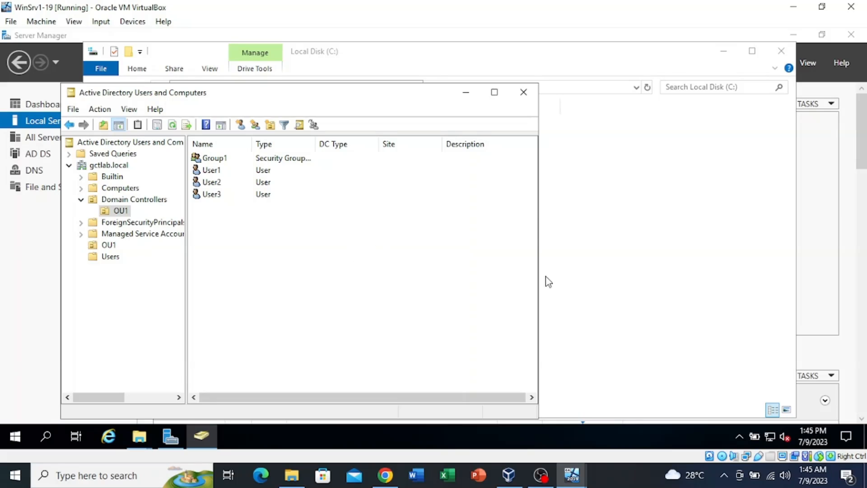
Bring the win-10-pc client VM to the front from the VirtualBox taskbar preview
mouse_move(572, 476)
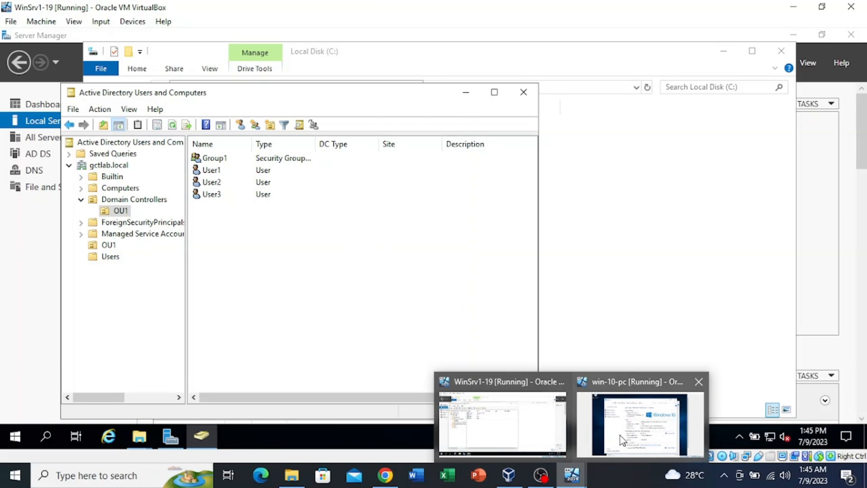
mouse_move(627, 437)
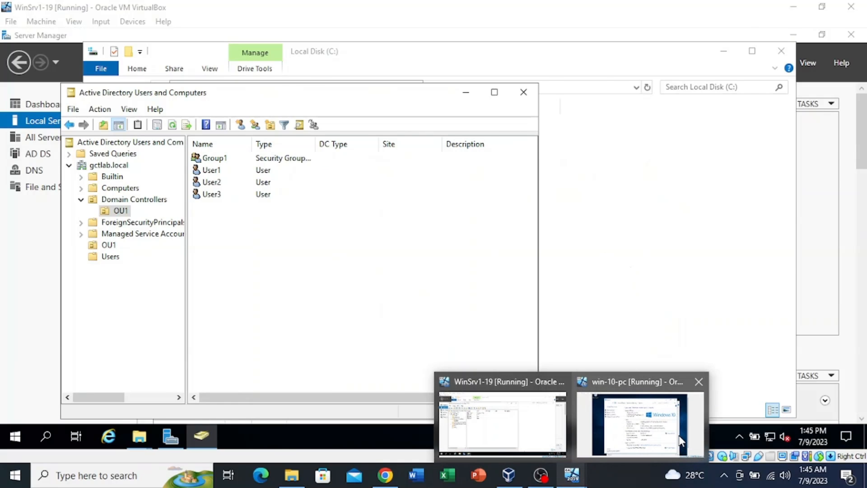
click(640, 423)
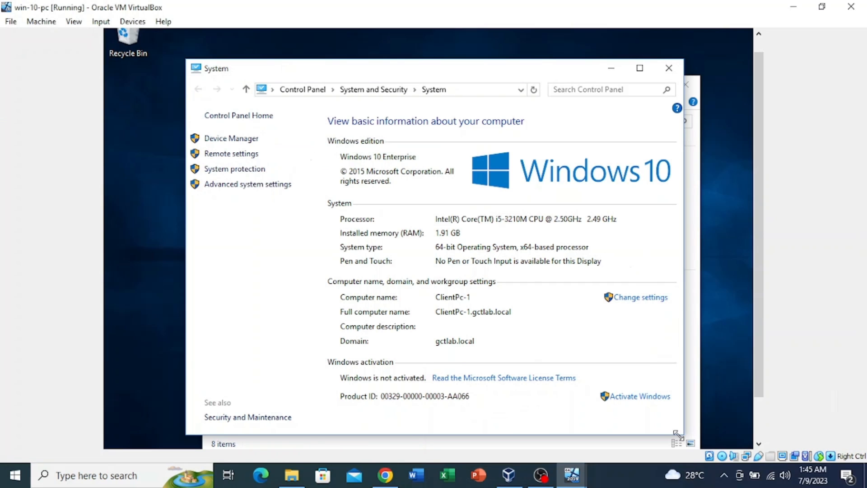
Close the System and This PC windows on the Windows 10 client
click(668, 68)
click(686, 86)
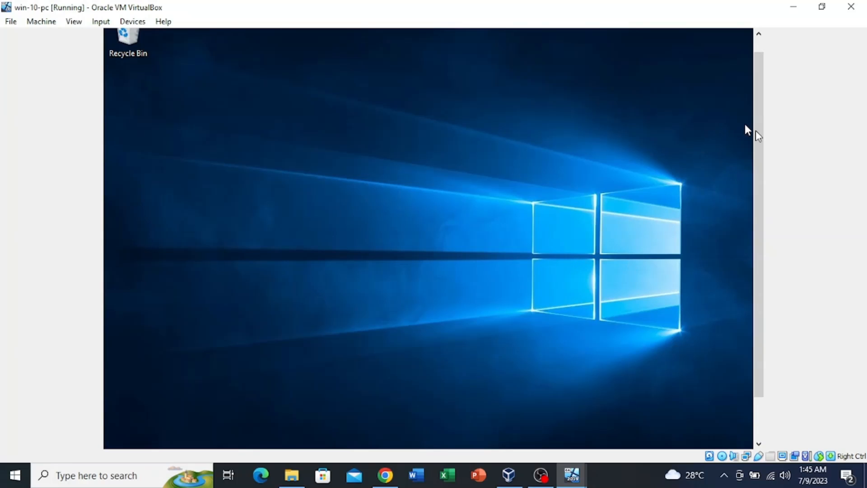
drag(762, 155, 763, 250)
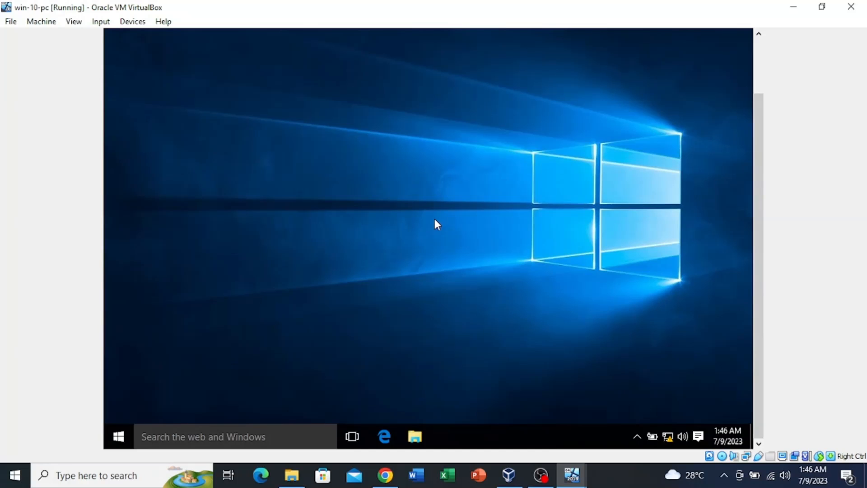
Sign out of the Windows 10 client and switch back to the WinSrv1-19 server VM
key(alt+F4)
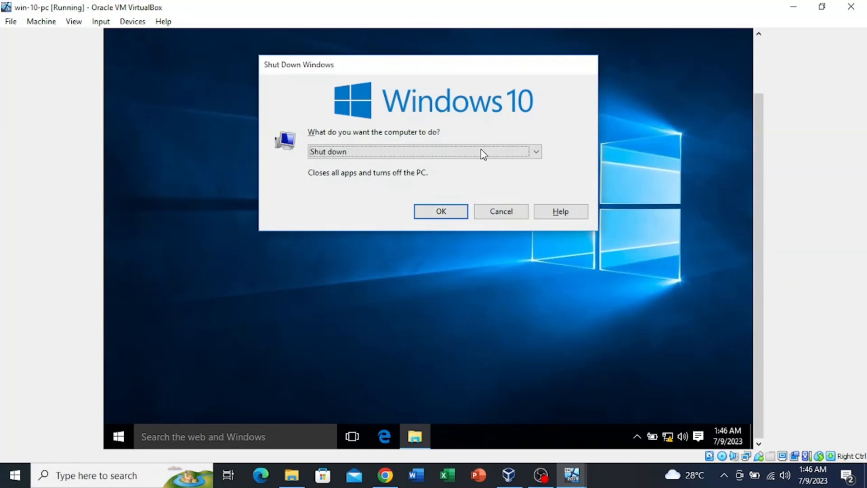
click(483, 155)
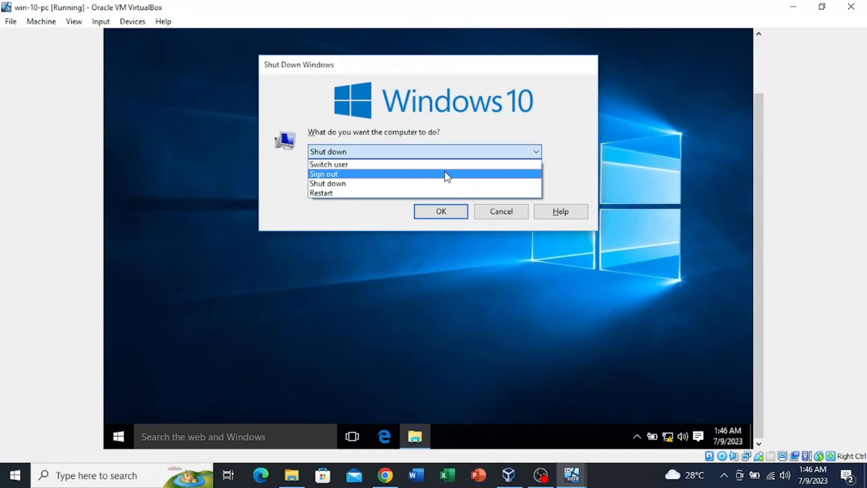
click(400, 174)
click(424, 215)
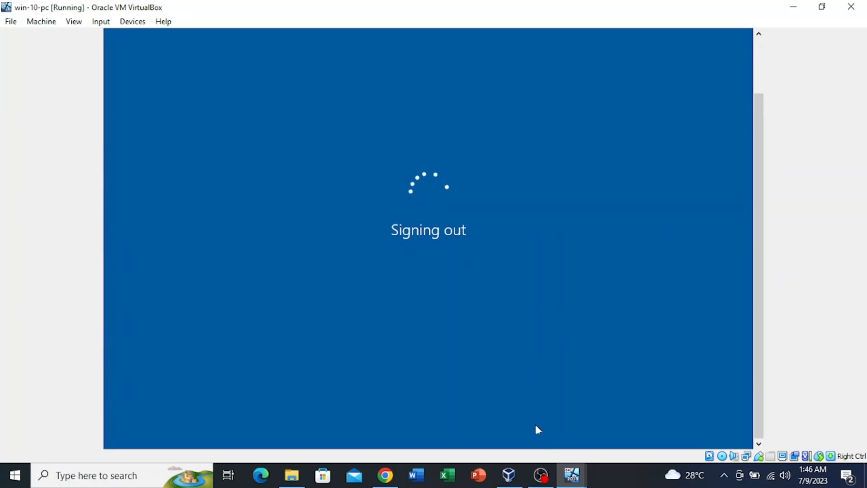
click(569, 470)
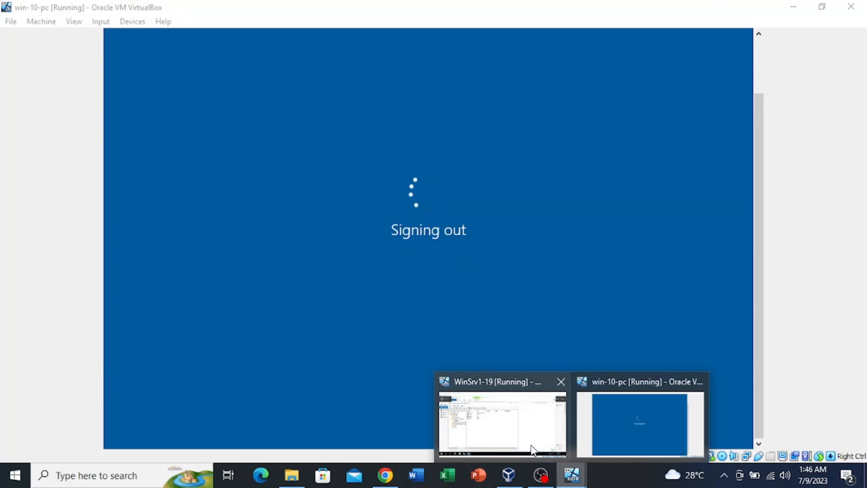
click(515, 441)
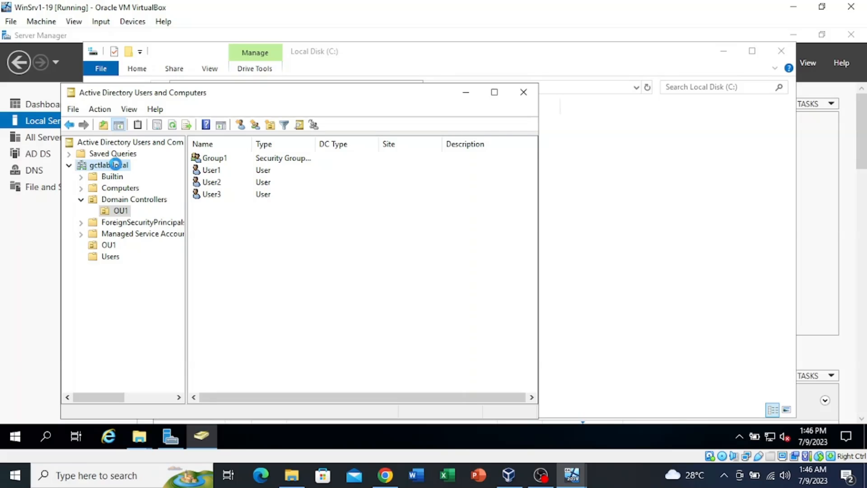
right_click(118, 169)
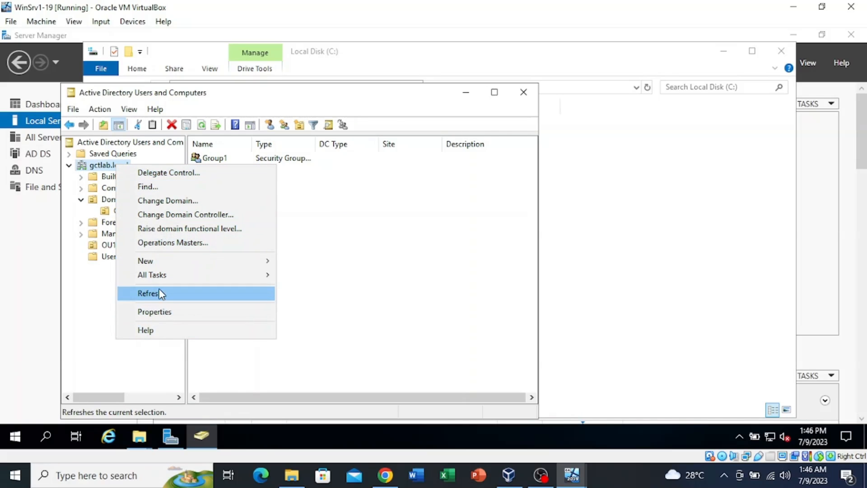
mouse_move(172, 267)
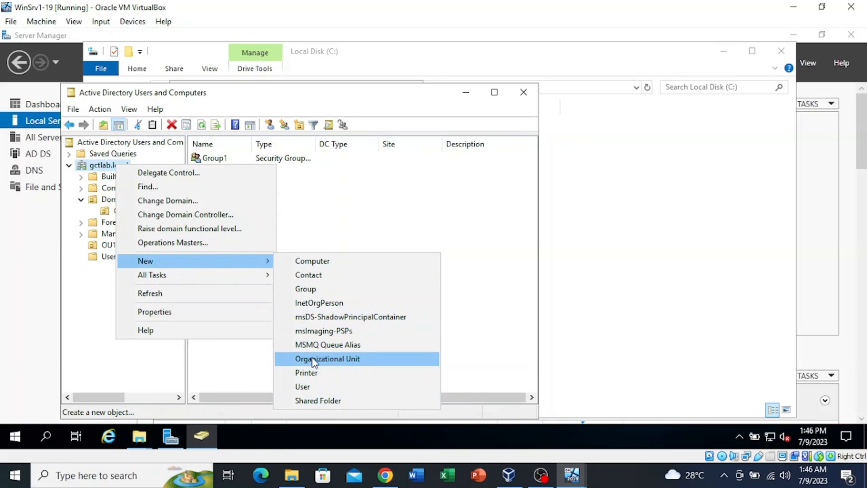
click(81, 355)
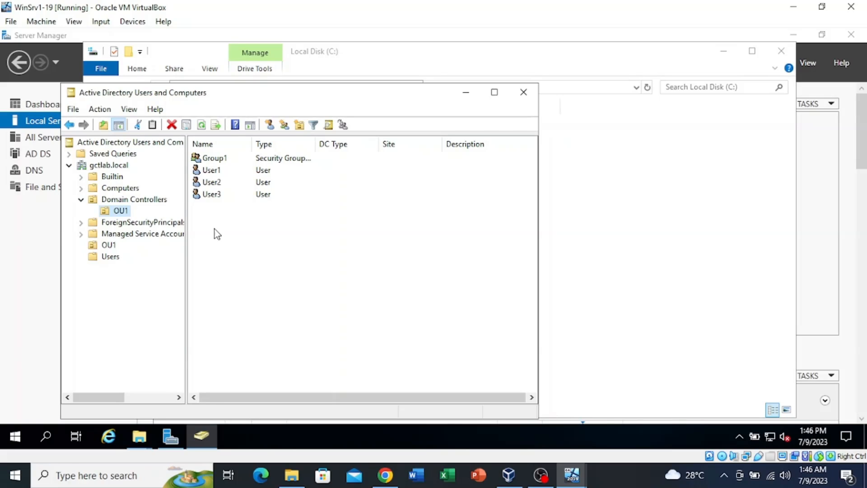
Review Group1's members User1, User2 and User3 without adding anyone, and close its properties with OK
click(224, 161)
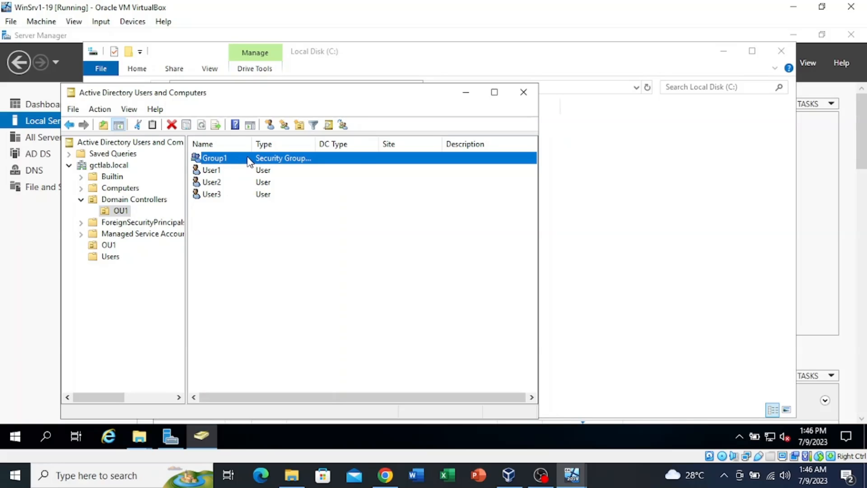
right_click(250, 161)
click(273, 275)
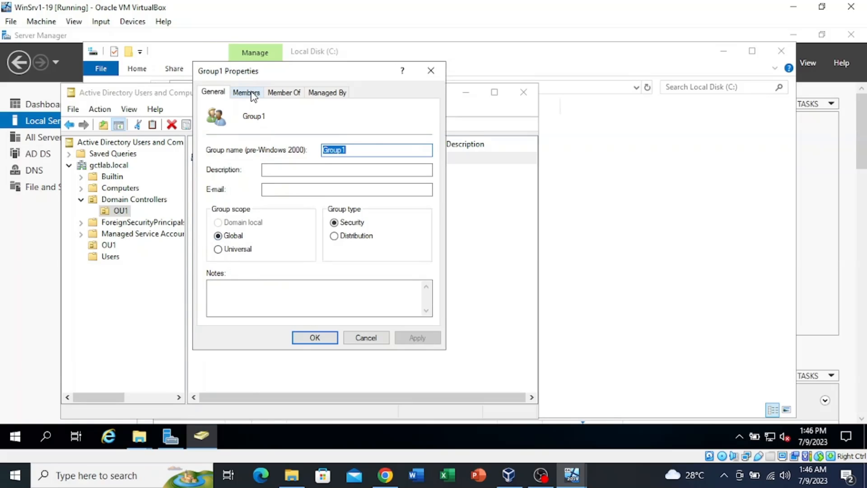
click(251, 93)
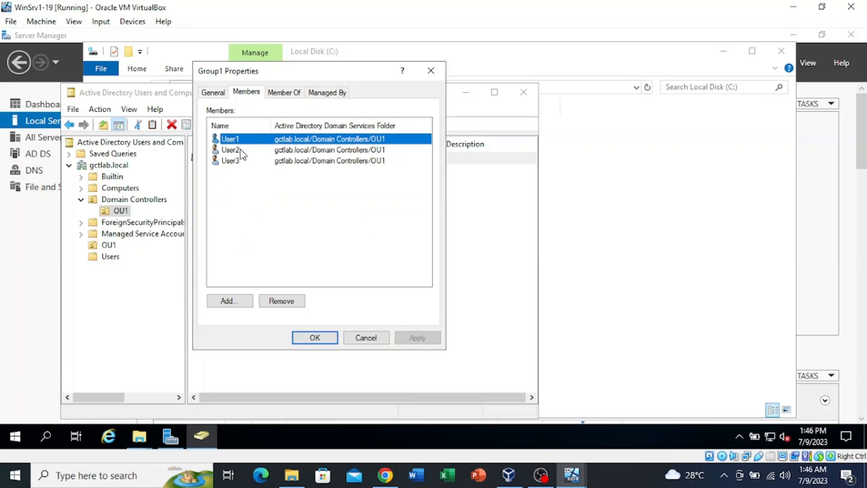
click(315, 339)
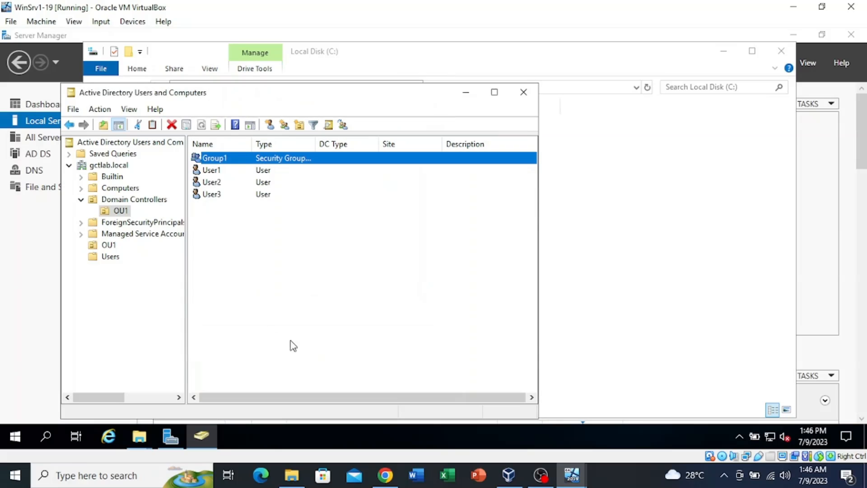
double_click(241, 164)
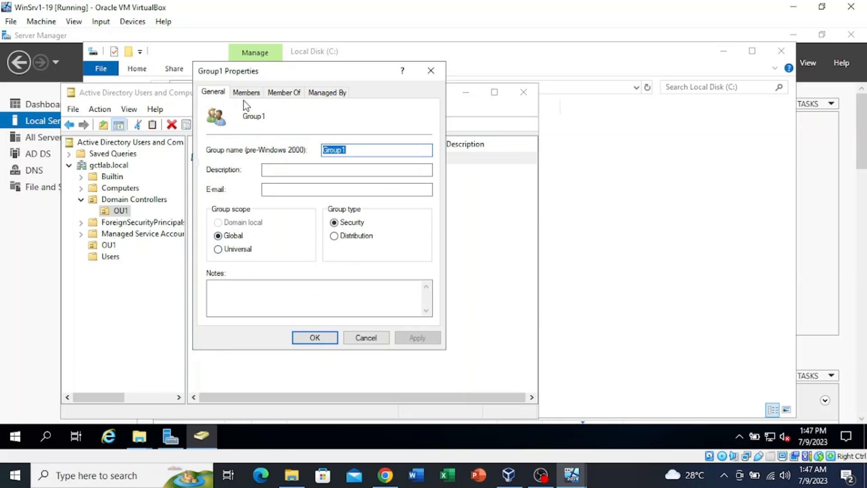
click(247, 93)
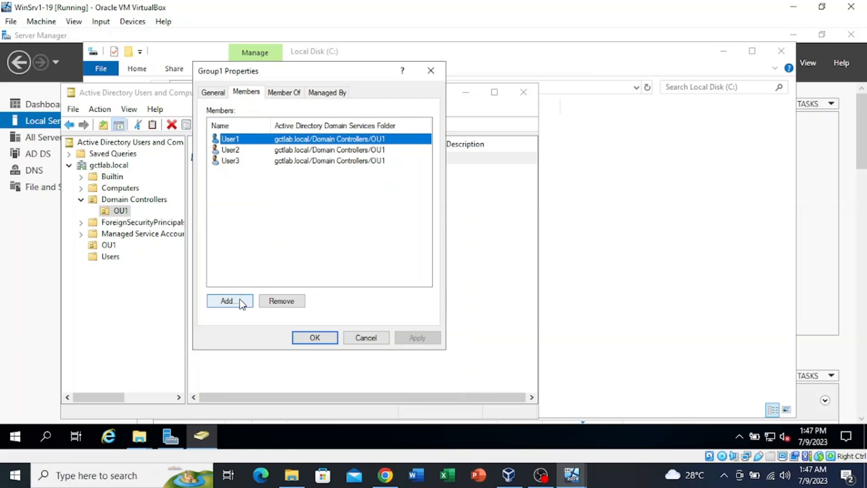
click(242, 302)
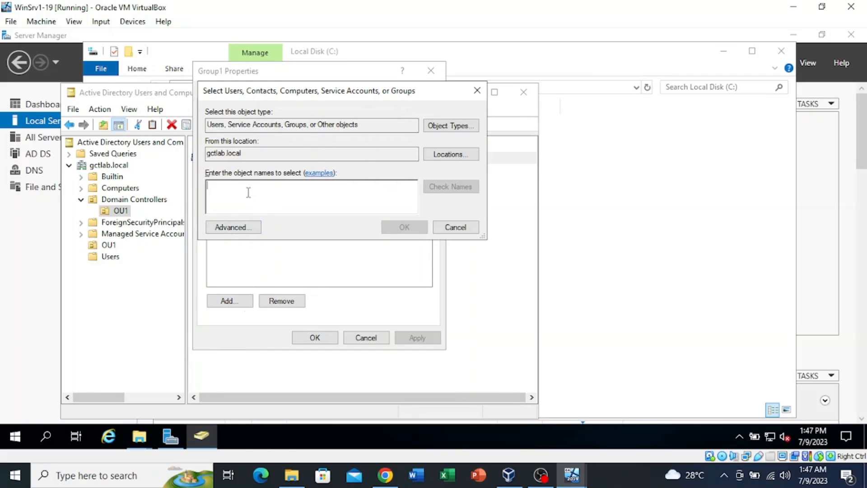
click(461, 228)
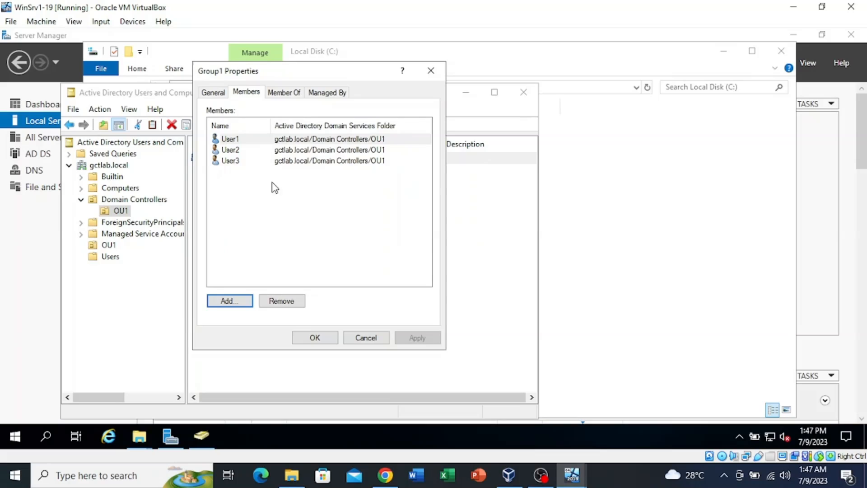
click(314, 337)
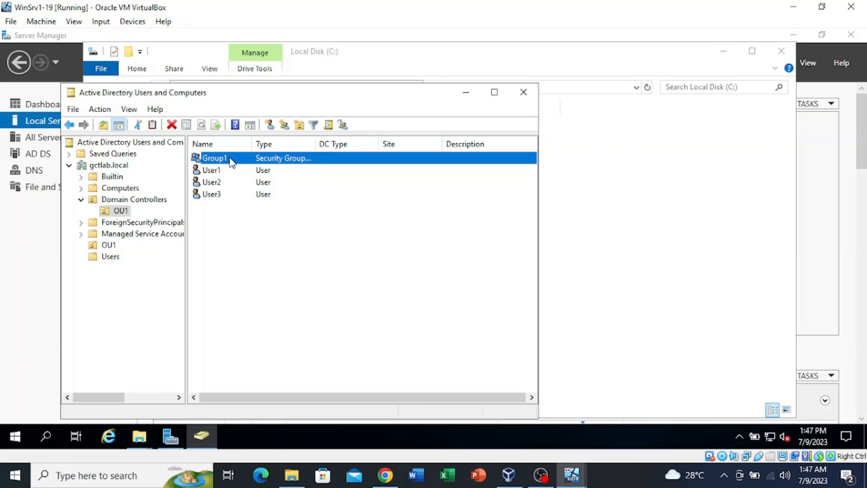
click(251, 261)
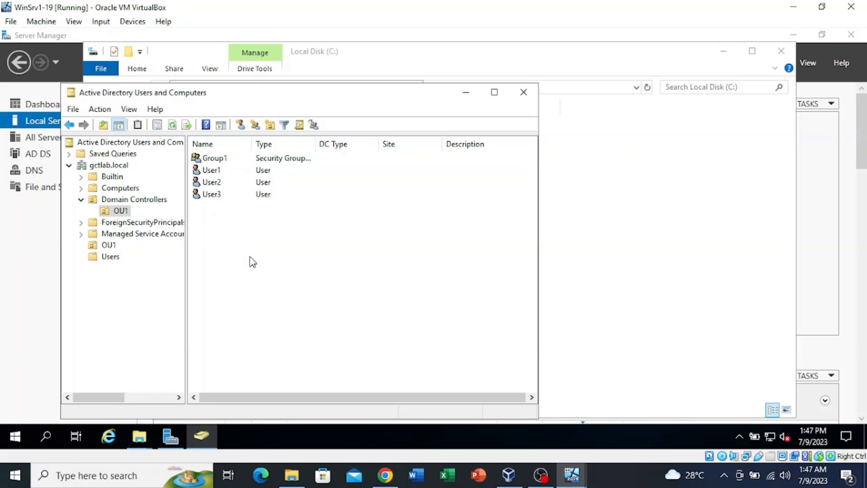
Sign in on win-10-pc with the domain user's credentials
mouse_move(572, 481)
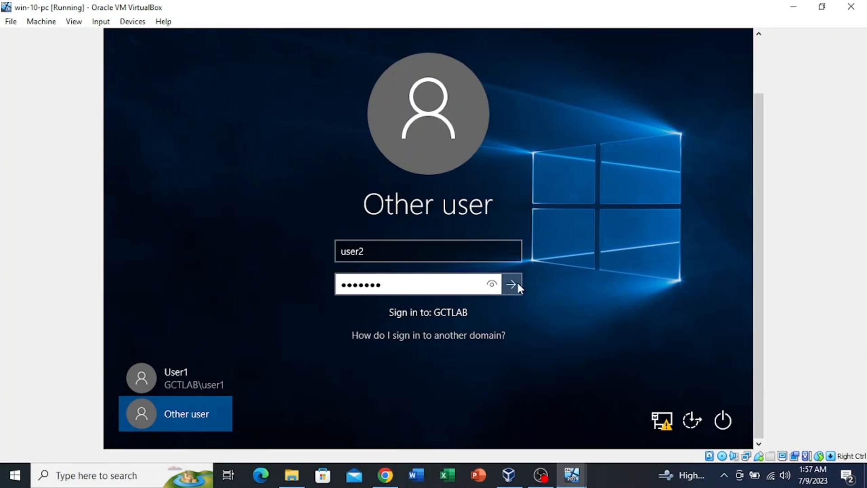
click(513, 285)
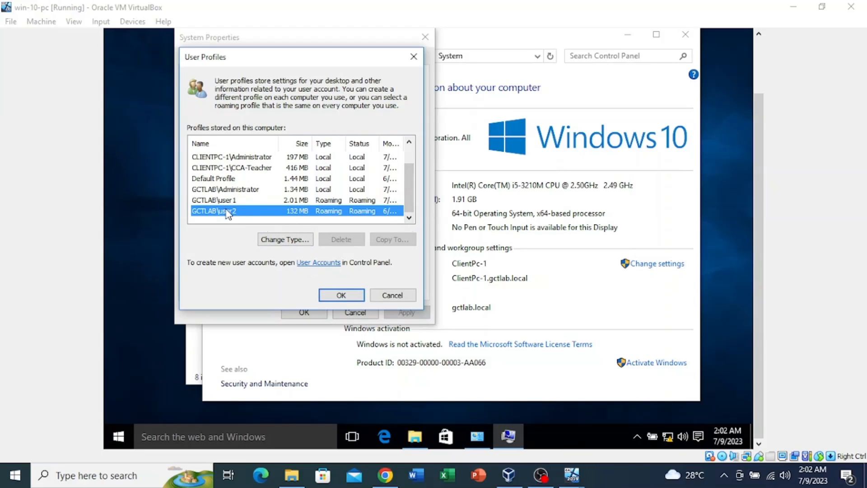
Leave GCTLAB\user2's profile type as Roaming and close User Profiles and System Properties
double_click(262, 211)
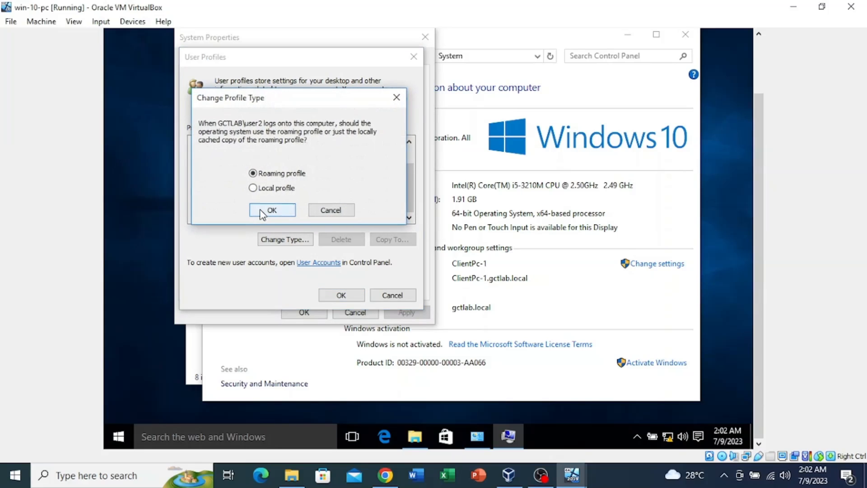
click(327, 210)
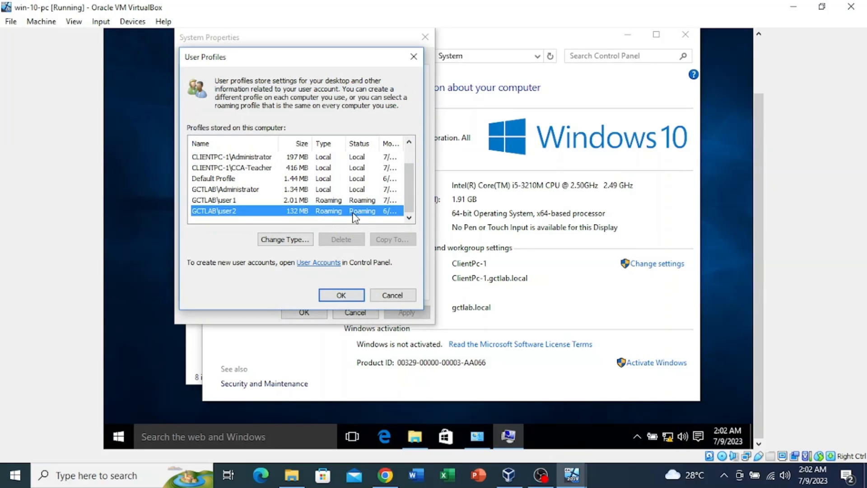
click(348, 296)
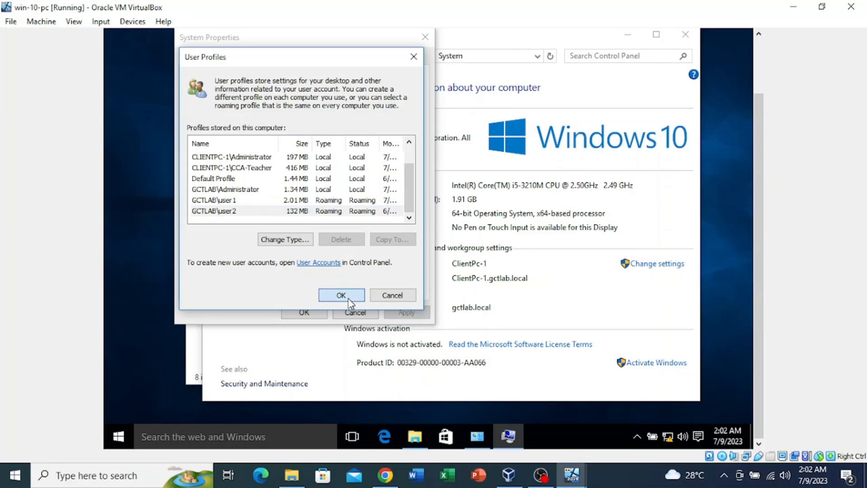
click(300, 313)
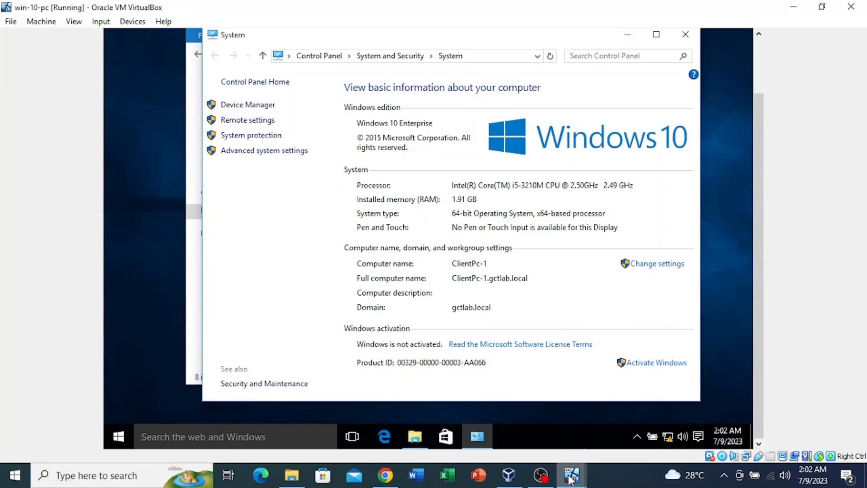
mouse_move(570, 479)
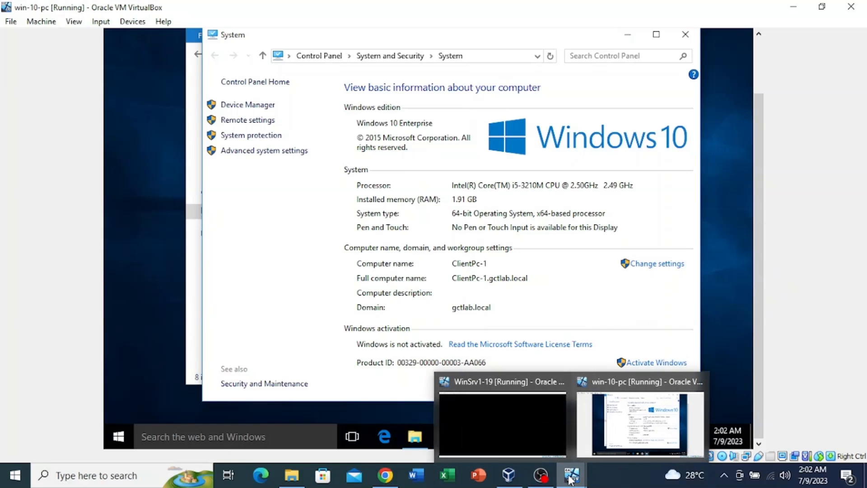
Switch to the WinSrv1-19 VM and unlock it with the administrator password
click(557, 449)
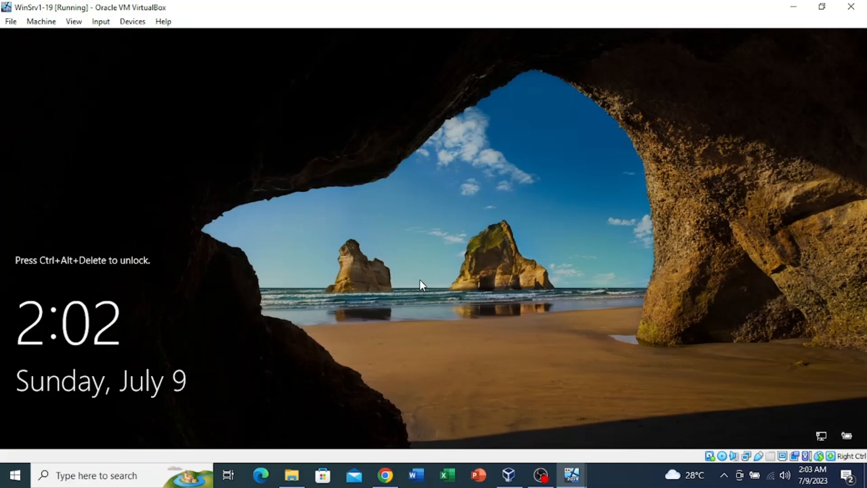
key(ctrl+alt+Delete)
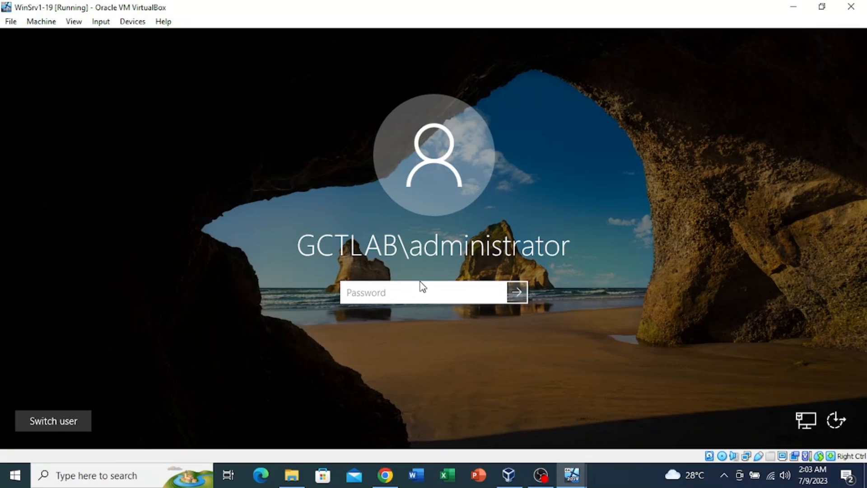
text(P@ssw0r)
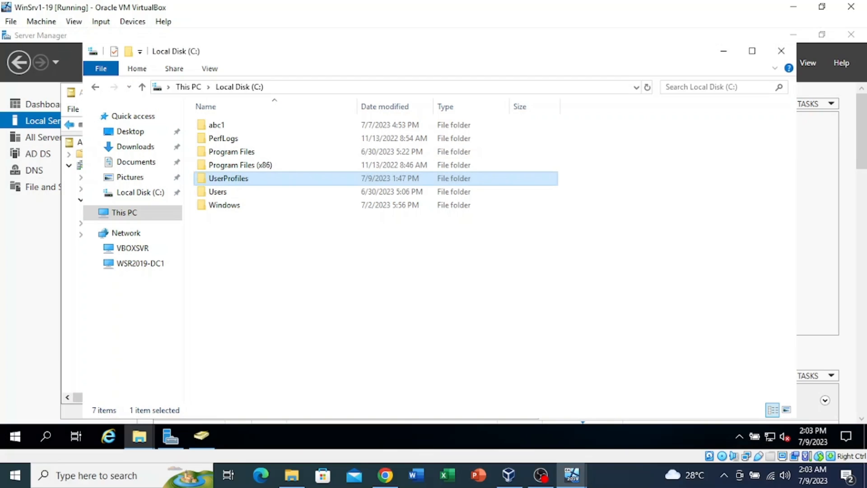
Check C:\UserProfiles for User1.V5 and User2.V5, then return to Local Disk (C:)
double_click(247, 179)
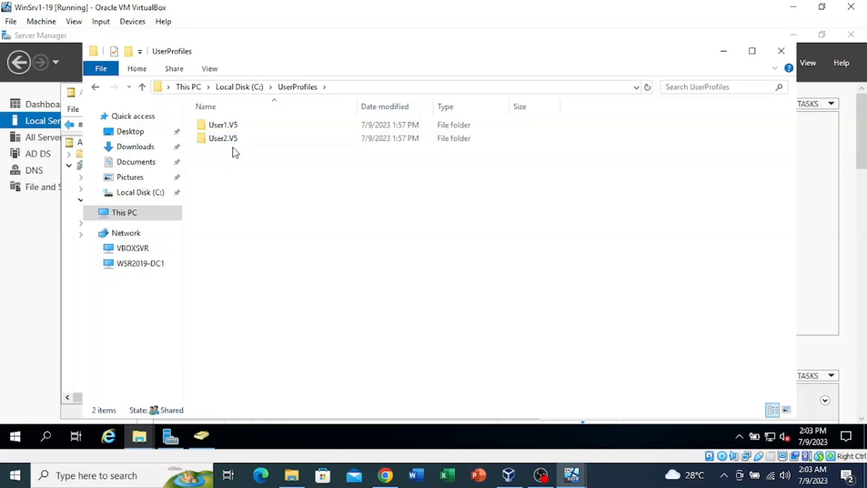
click(143, 87)
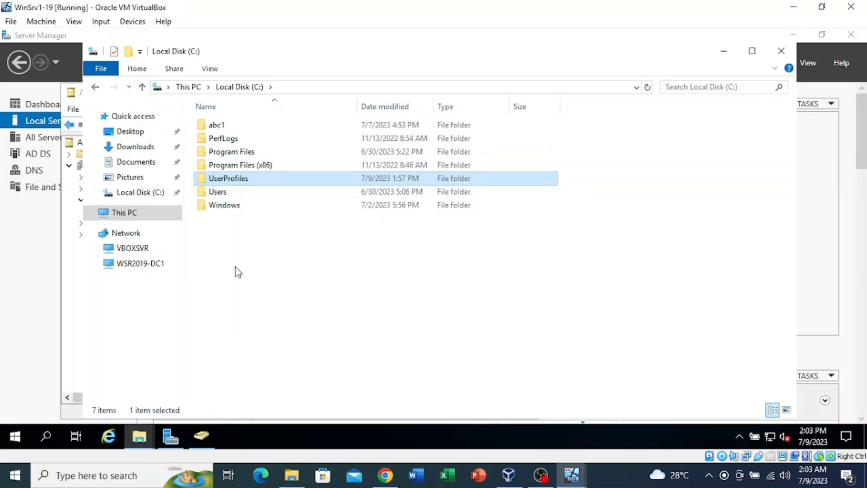
click(244, 246)
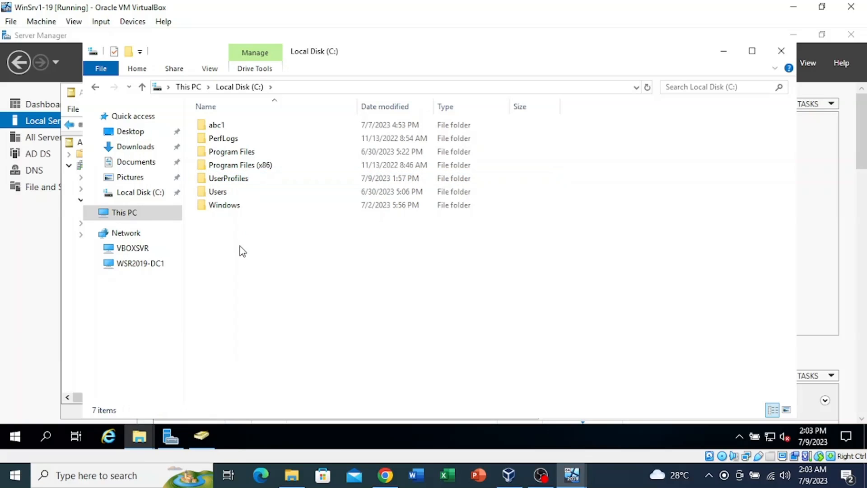
Create a new folder named UserHomeDir in the root of C:
right_click(237, 246)
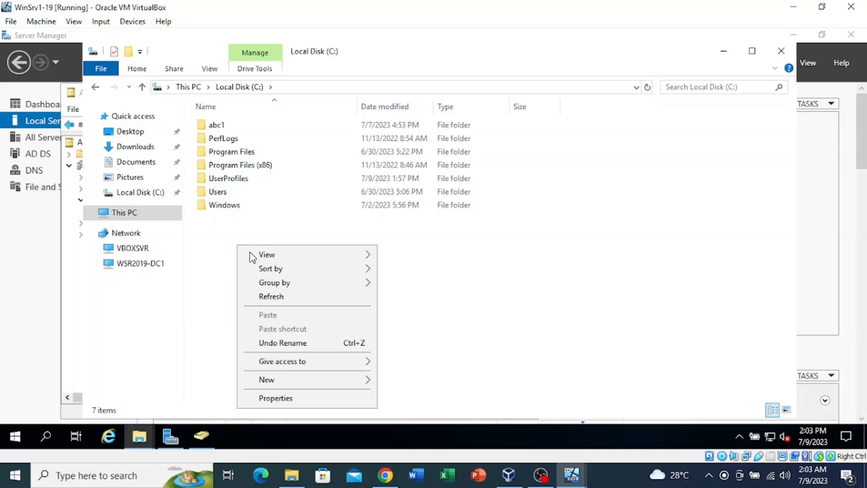
mouse_move(298, 385)
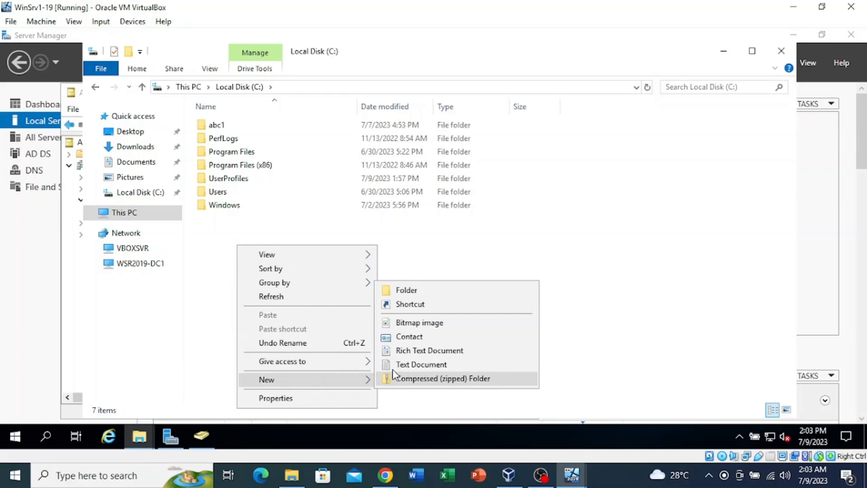
click(430, 293)
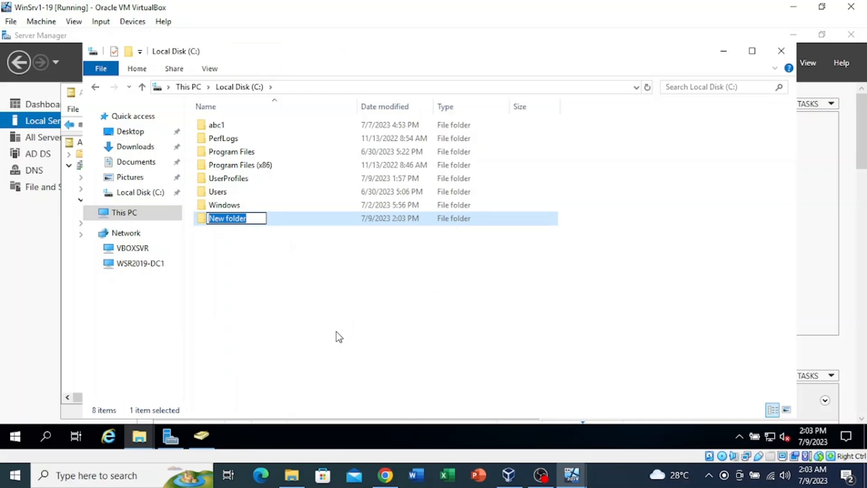
text(UserHomeDir)
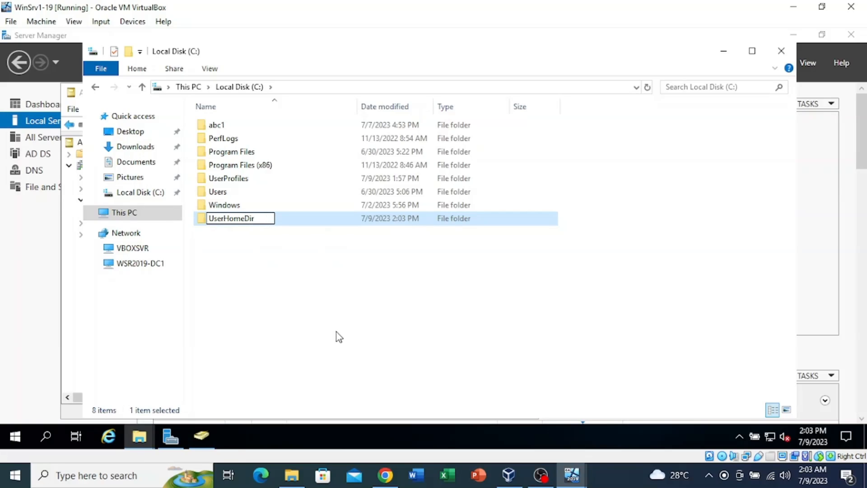
key(Return)
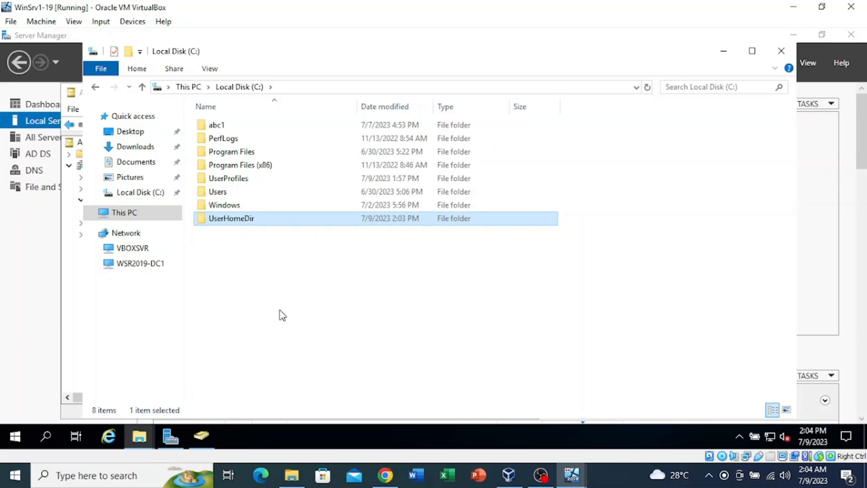
Share the UserHomeDir folder as the hidden share UserHomeDir$ via Advanced Sharing
right_click(239, 221)
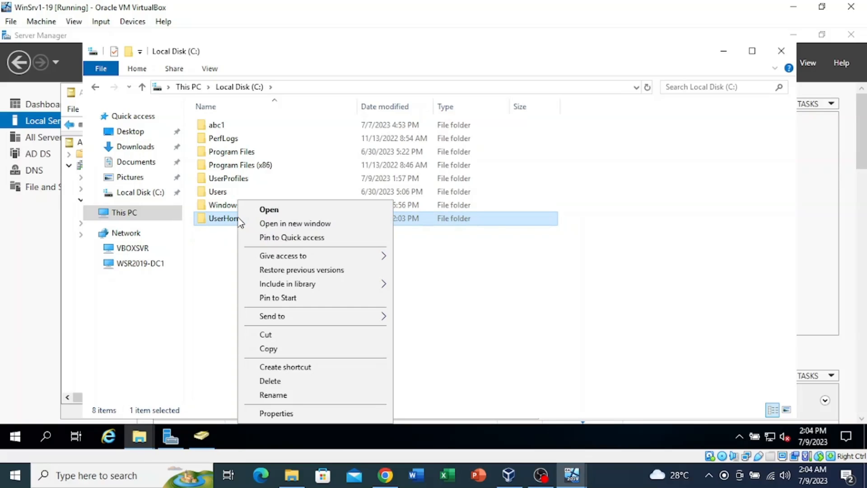
click(277, 415)
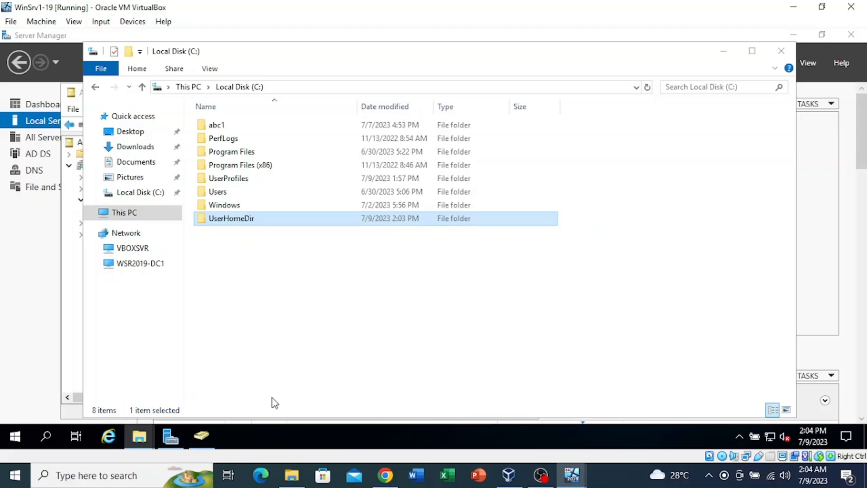
click(292, 143)
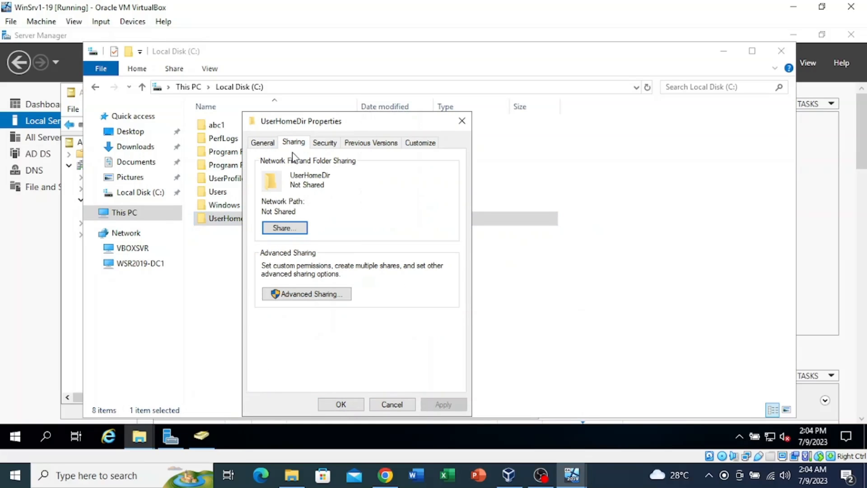
click(290, 294)
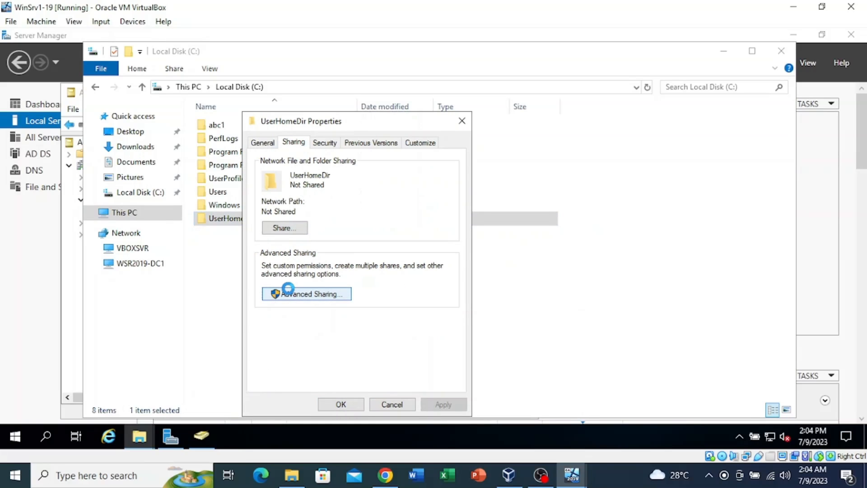
click(281, 167)
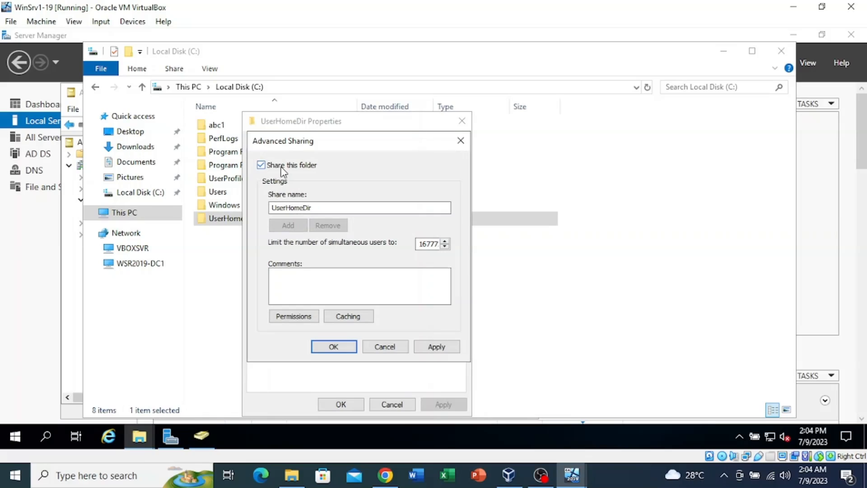
click(318, 207)
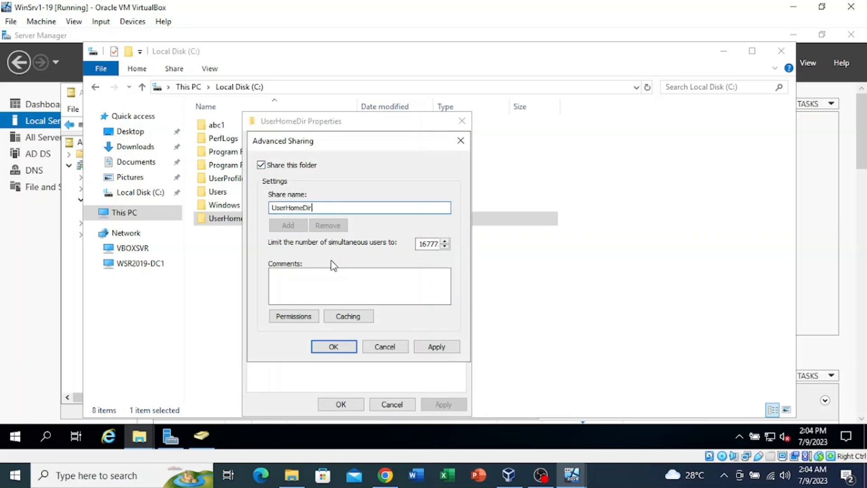
text($)
Give Everyone Full Control on the UserHomeDir$ share permissions and apply all dialogs
click(298, 316)
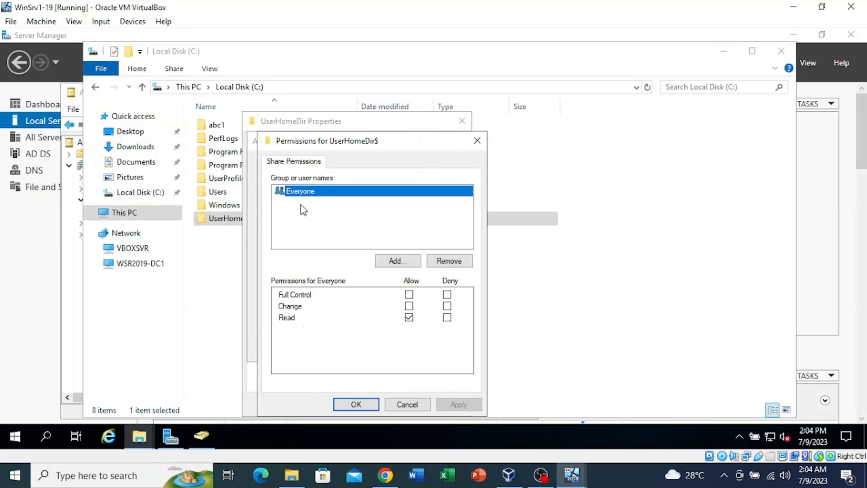
click(409, 295)
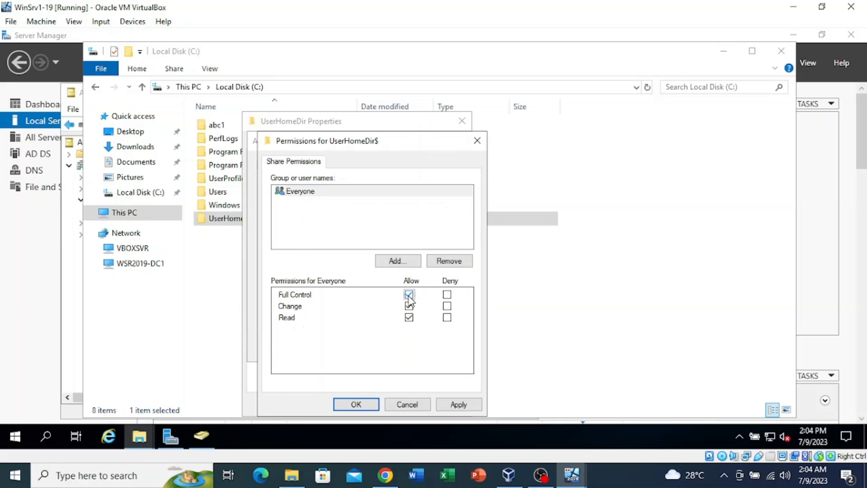
click(395, 227)
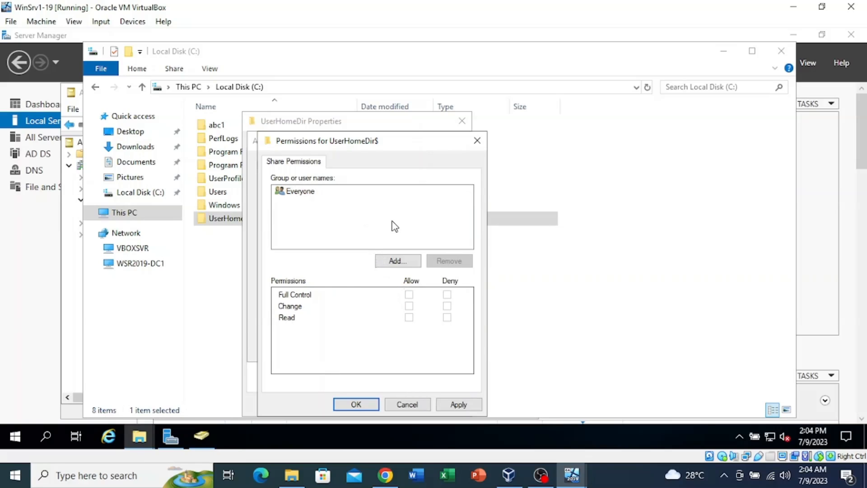
click(307, 192)
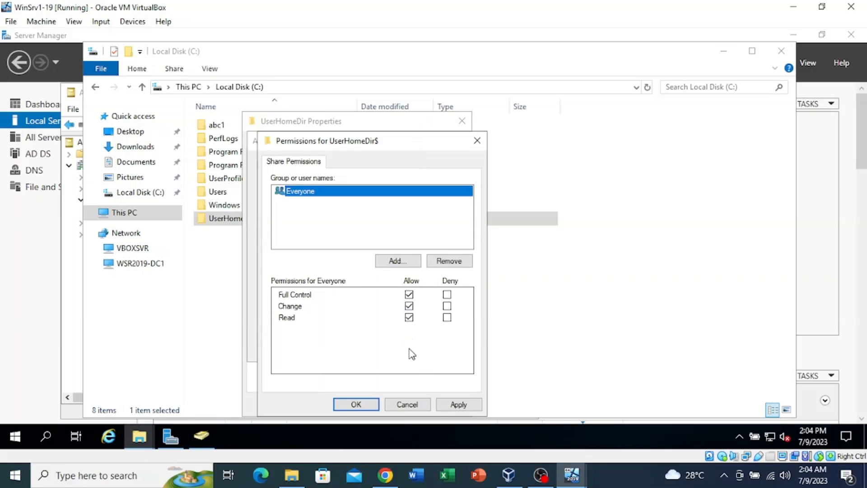
click(448, 407)
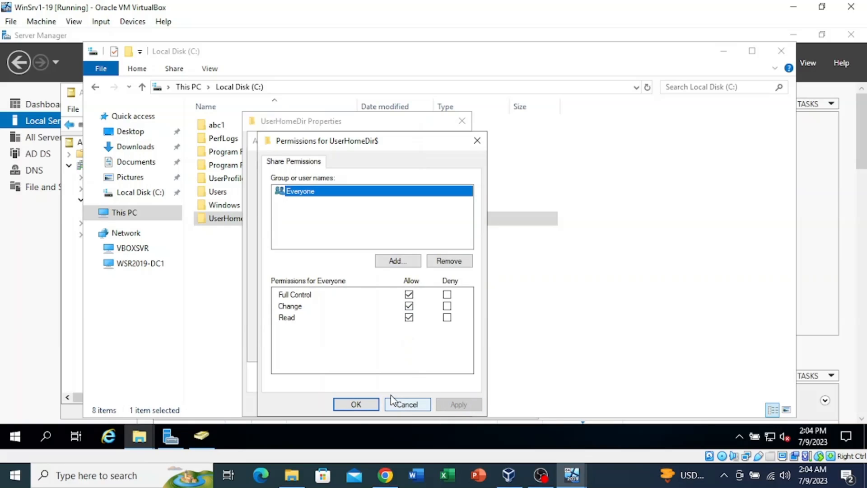
click(356, 404)
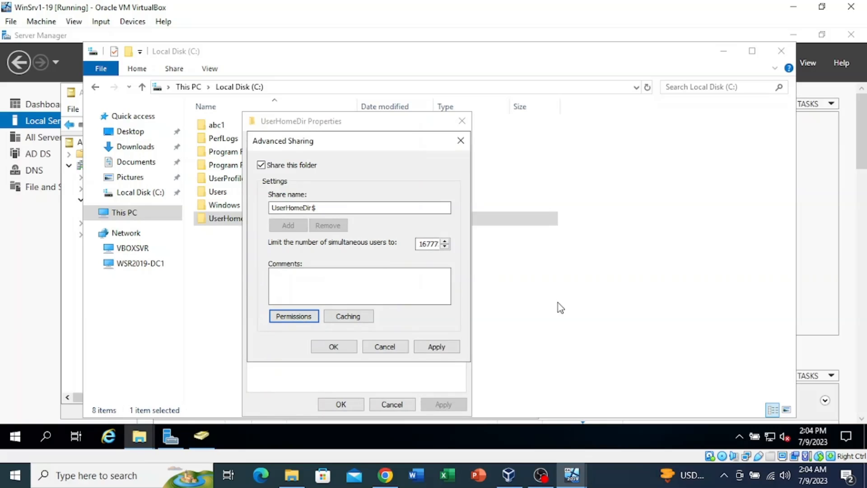
click(447, 347)
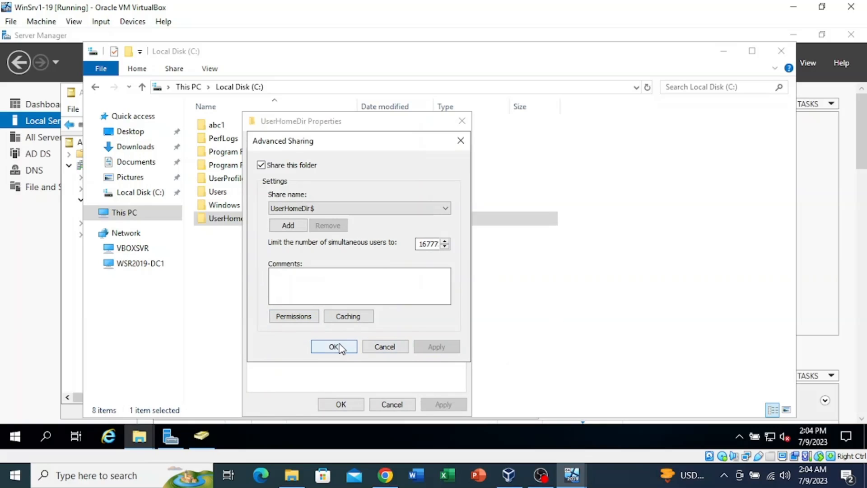
click(339, 347)
click(340, 404)
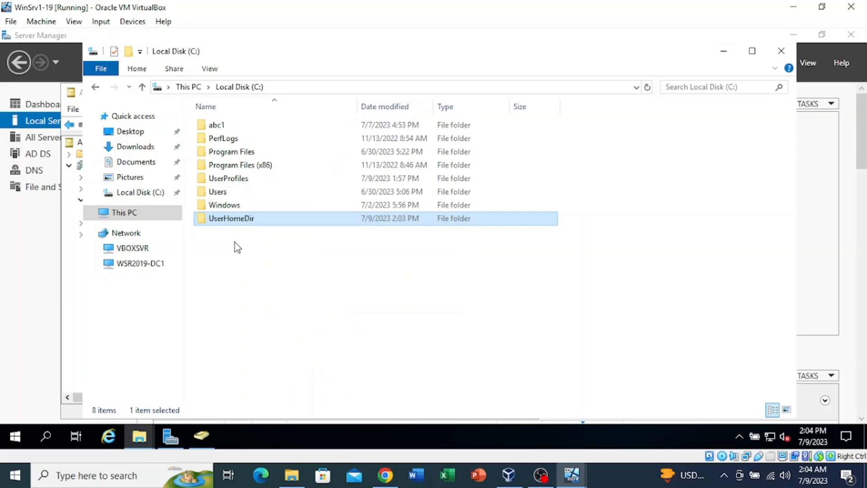
Copy the network path \\WSR2019-DC1\UserHomeDir$ from the folder's Sharing properties
right_click(244, 220)
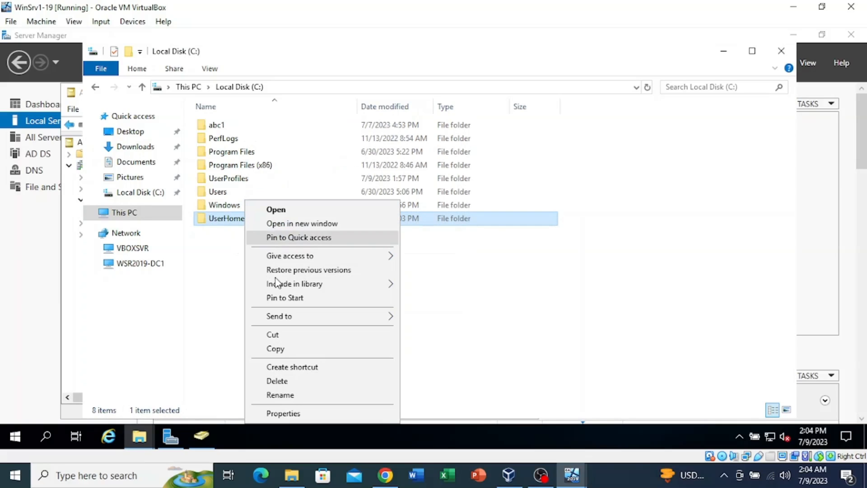
click(287, 413)
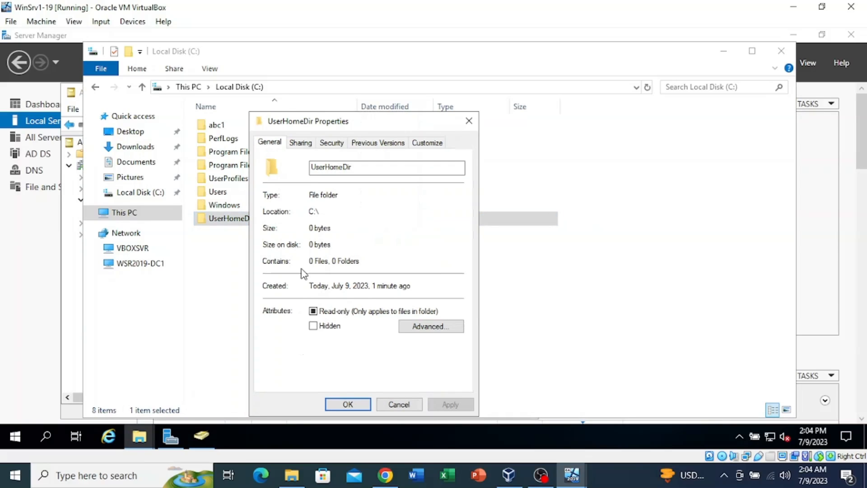
click(301, 143)
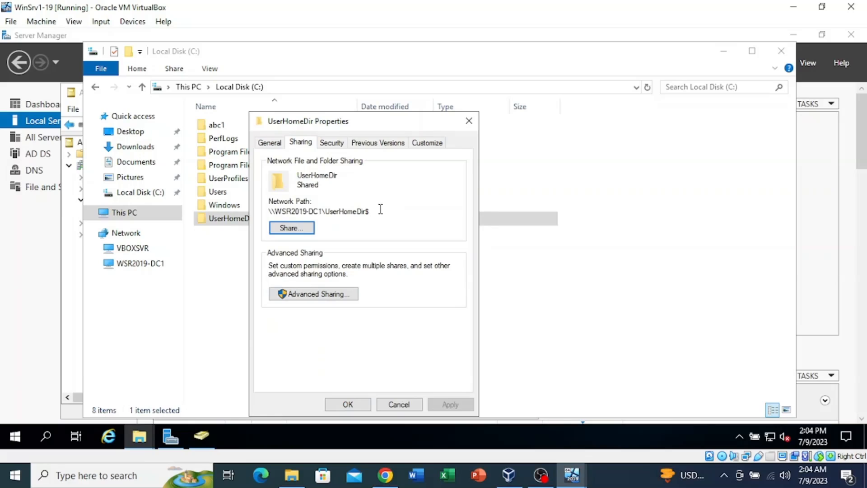
drag(381, 209, 262, 210)
key(ctrl+c)
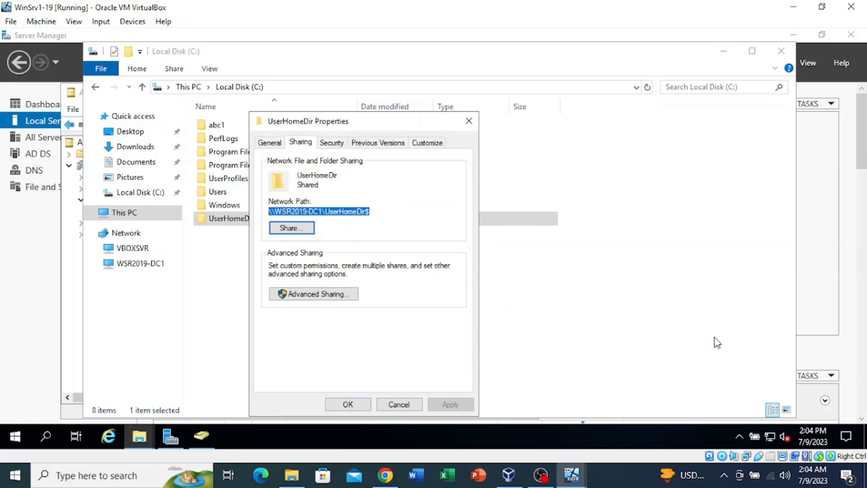
click(285, 300)
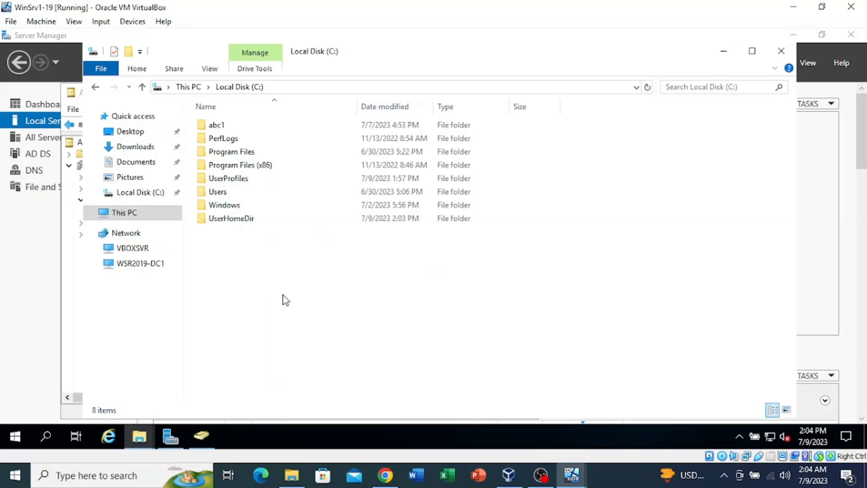
click(201, 436)
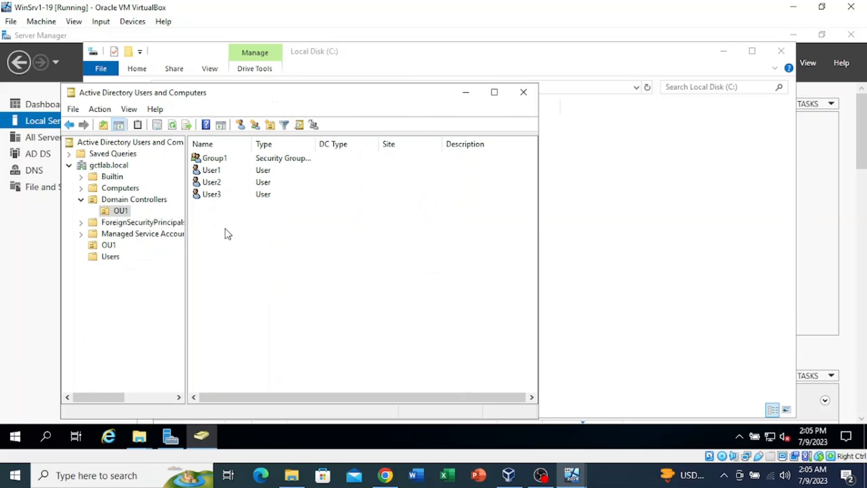
Select User1, User2 and User3 and open their shared Profile properties
drag(220, 203, 228, 167)
right_click(223, 176)
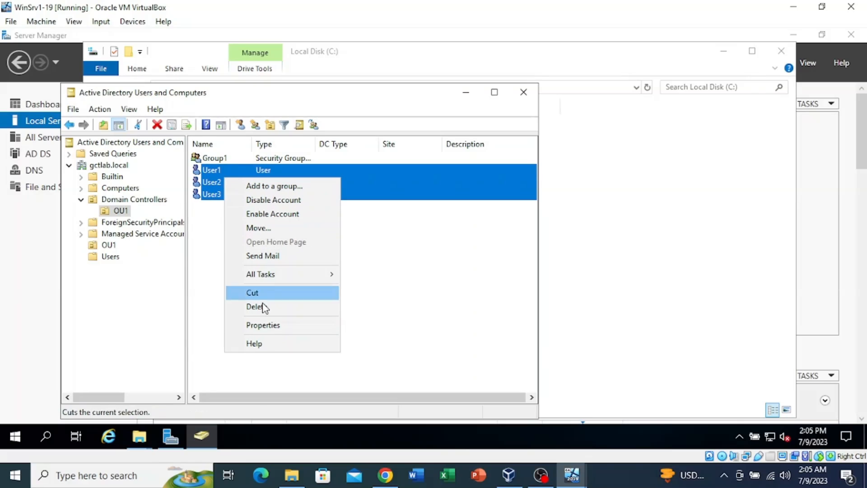
click(266, 327)
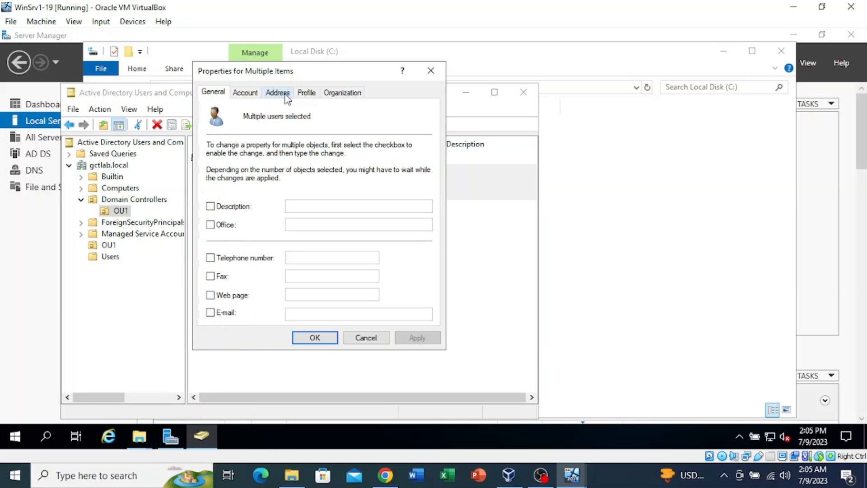
click(305, 93)
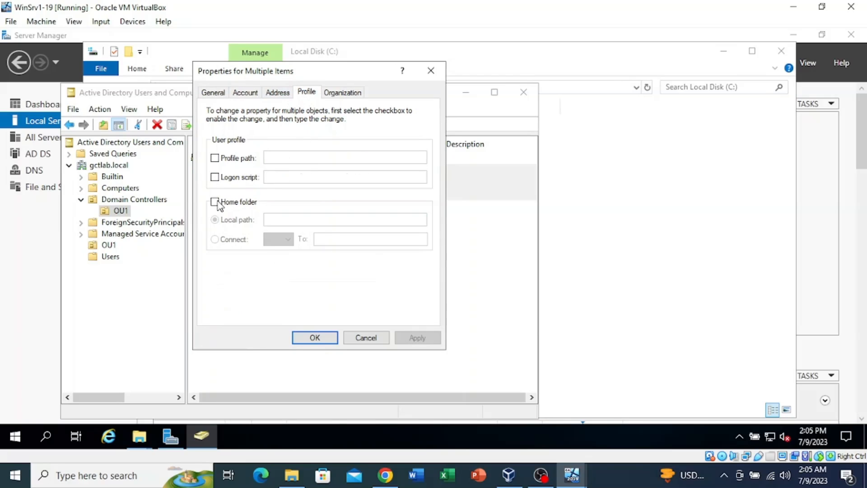
Connect home folder X: to \\WSR2019-DC1\UserHomeDir$\%username% for the three users and apply
click(215, 202)
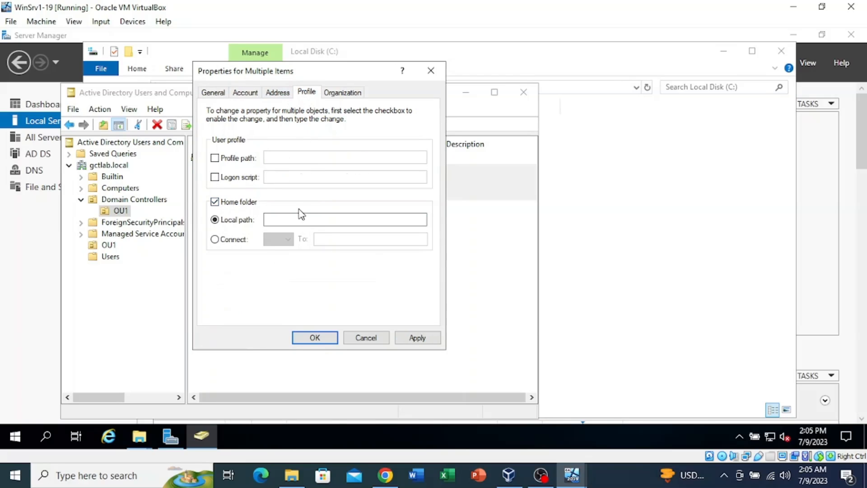
click(215, 239)
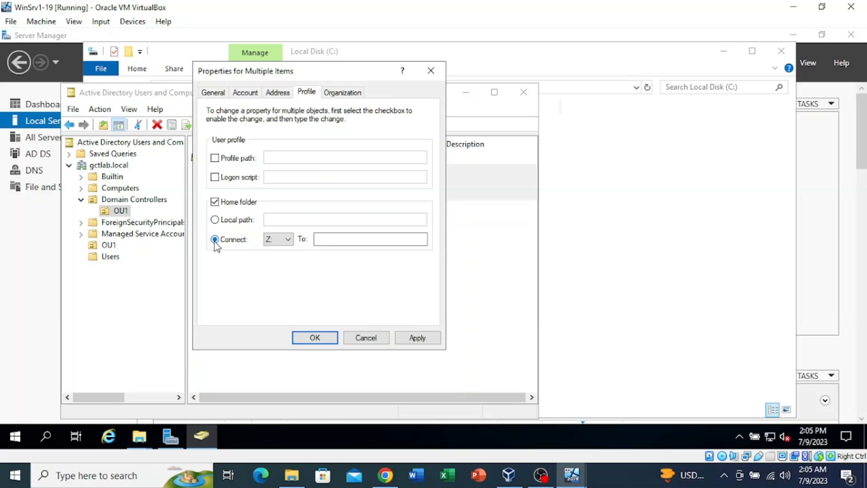
click(280, 240)
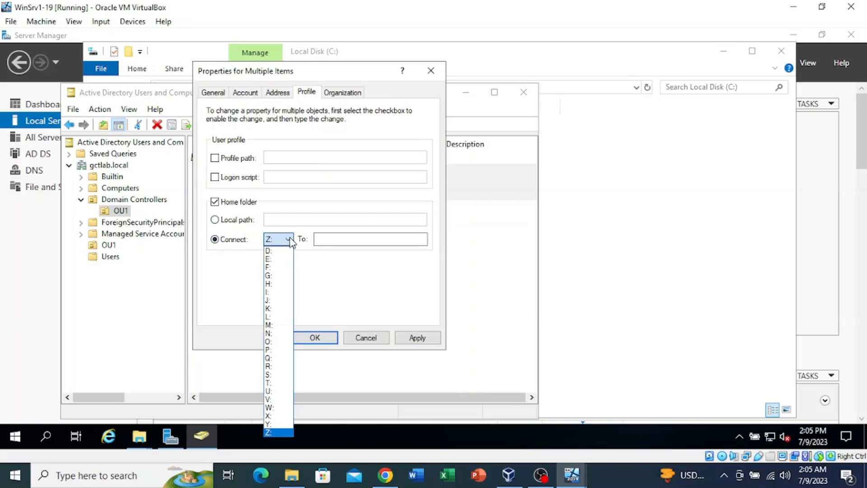
click(277, 416)
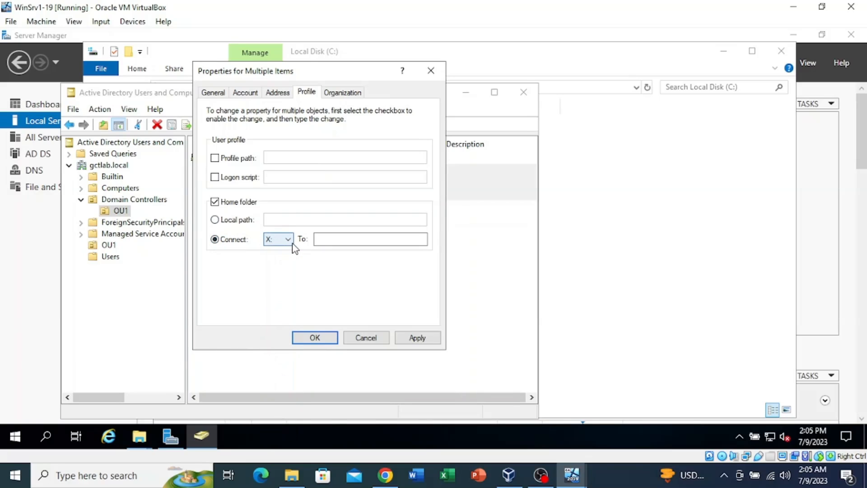
click(353, 238)
key(ctrl+v)
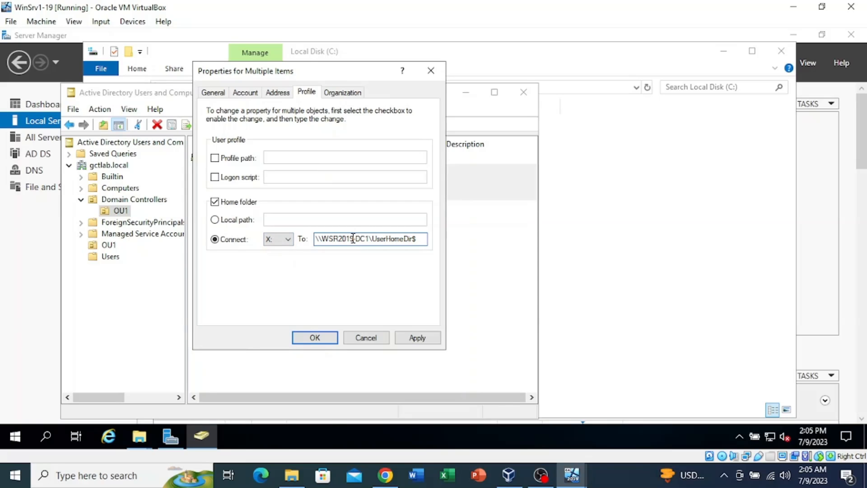
text(\)
text(%n)
text(ser)
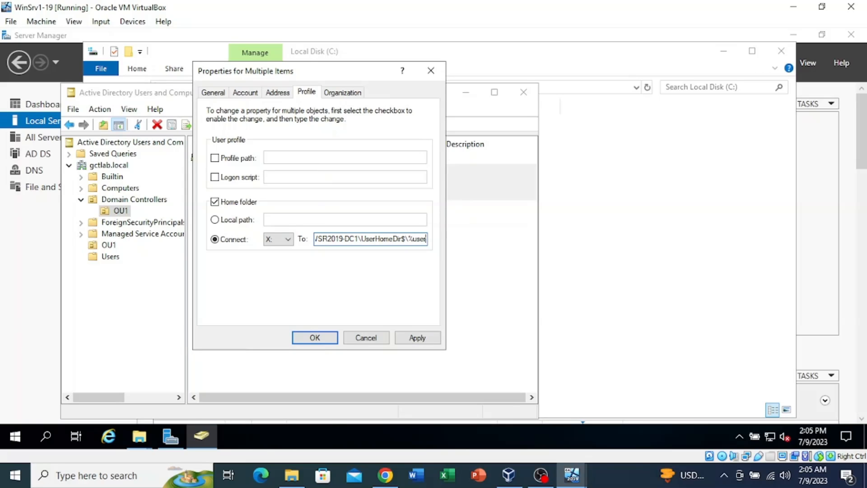
text(nam)
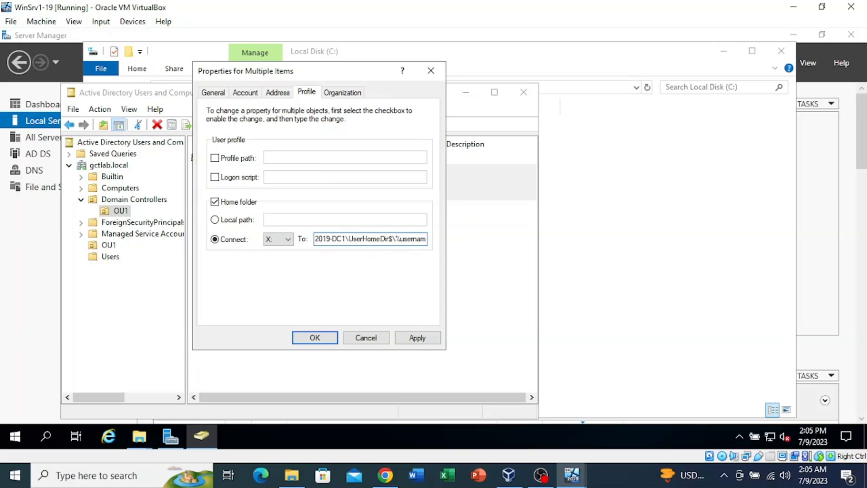
text(e%)
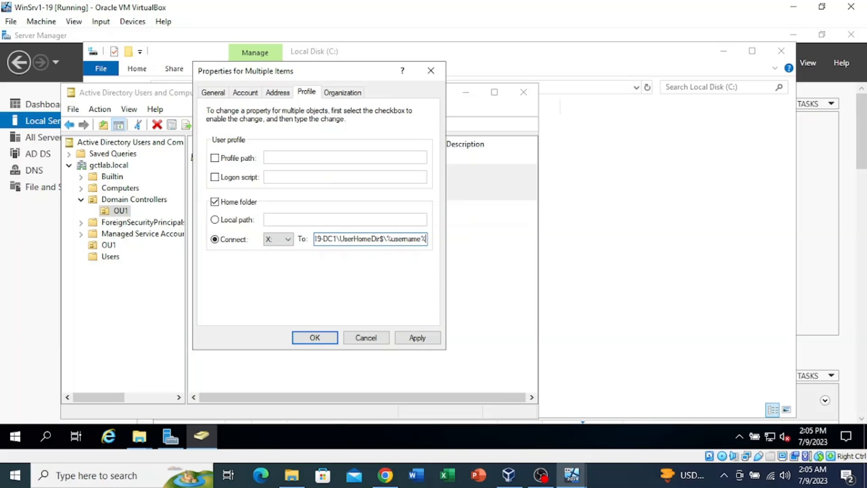
click(412, 338)
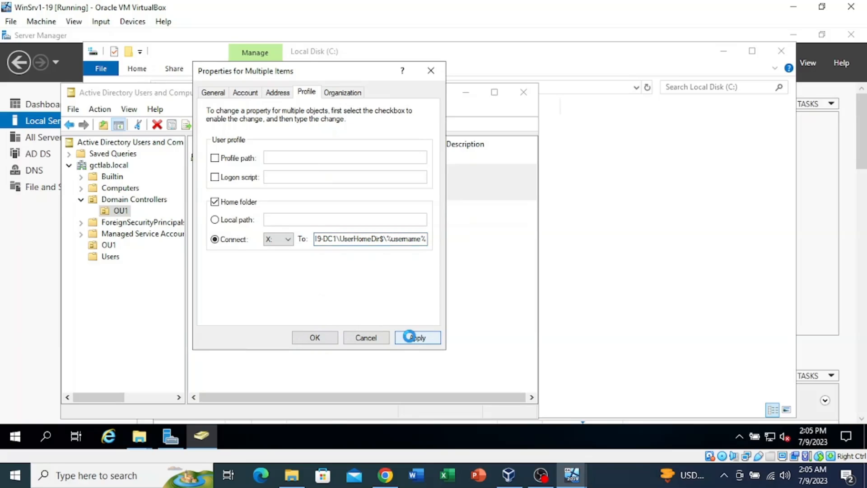
click(315, 337)
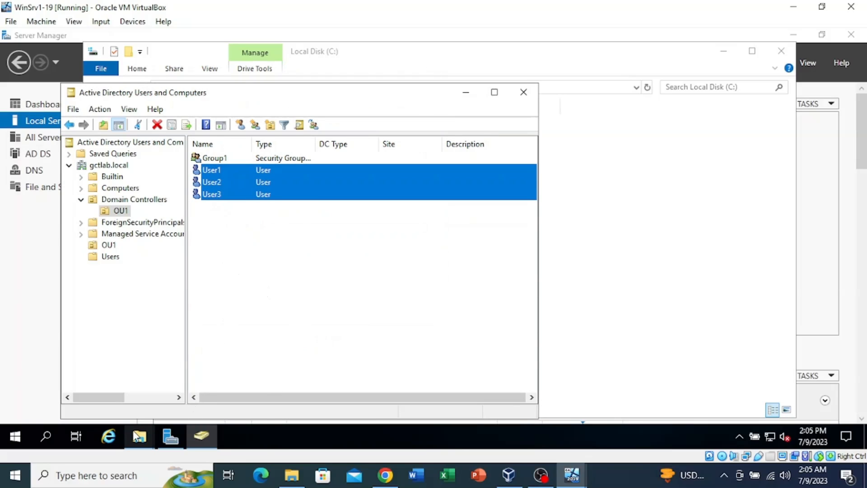
Look inside UserHomeDir in File Explorer, go back up to C:, then bring Server Manager forward
mouse_move(138, 437)
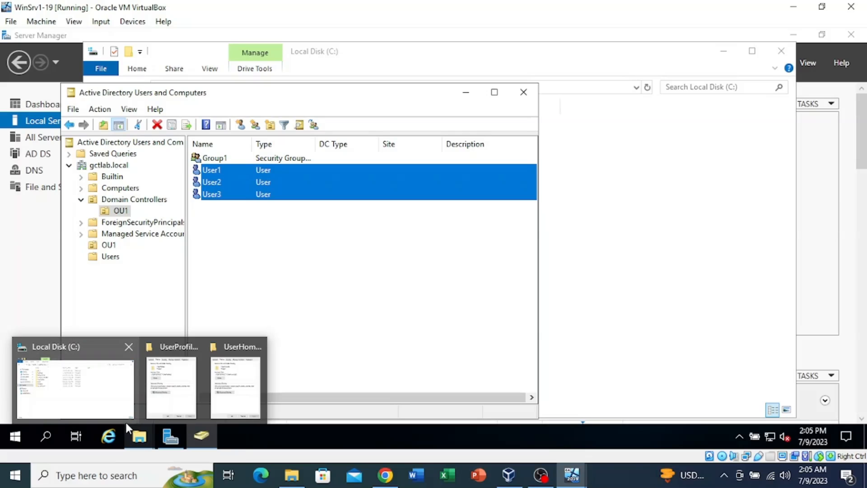
click(125, 406)
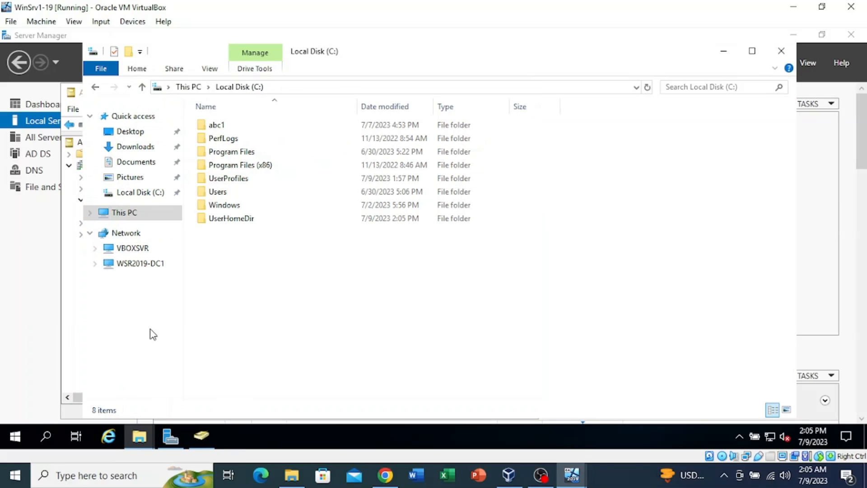
double_click(228, 221)
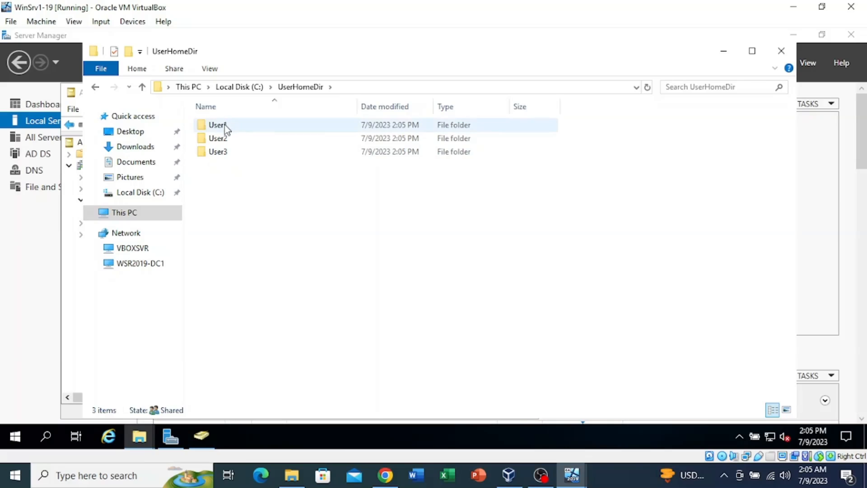
click(143, 86)
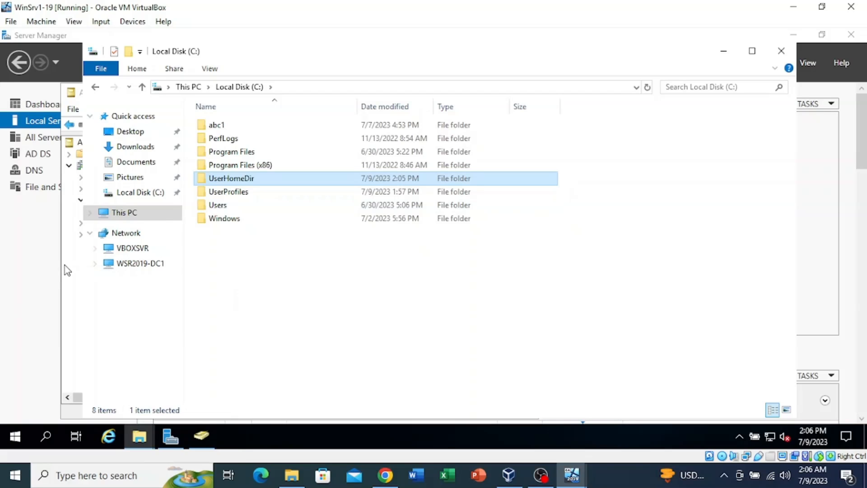
click(41, 299)
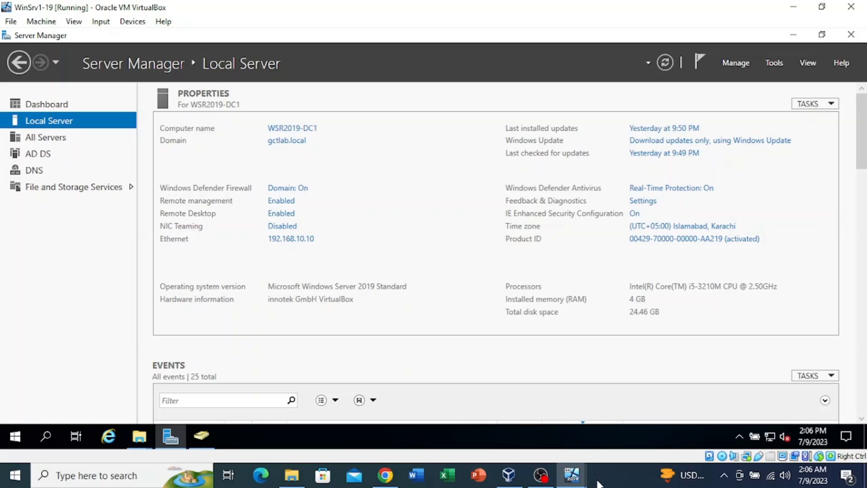
Open the client's mapped X: home drive and create a folder named User2
click(617, 472)
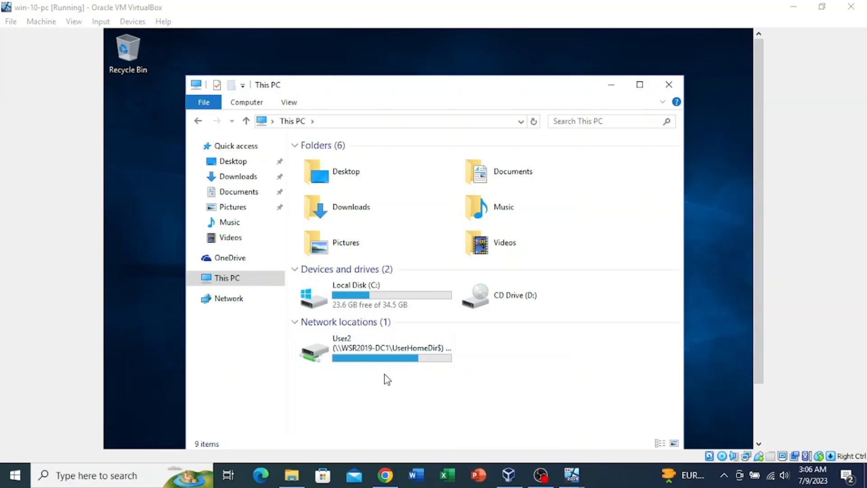
double_click(373, 358)
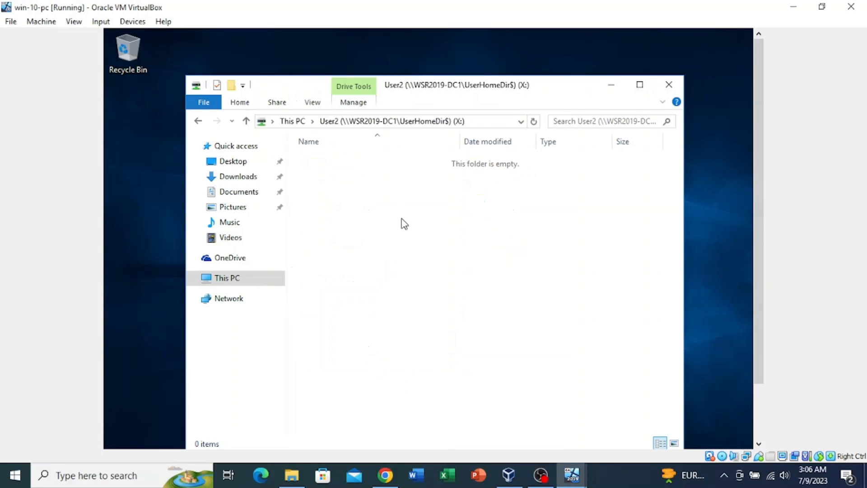
right_click(340, 210)
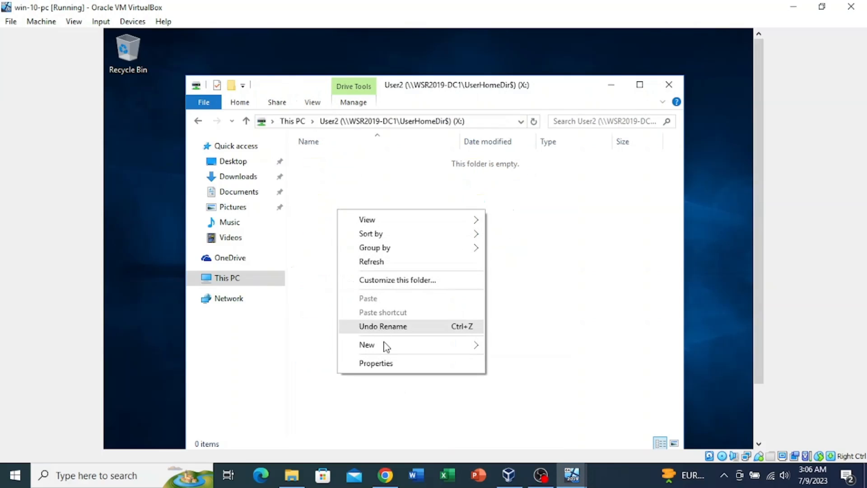
mouse_move(387, 346)
click(519, 348)
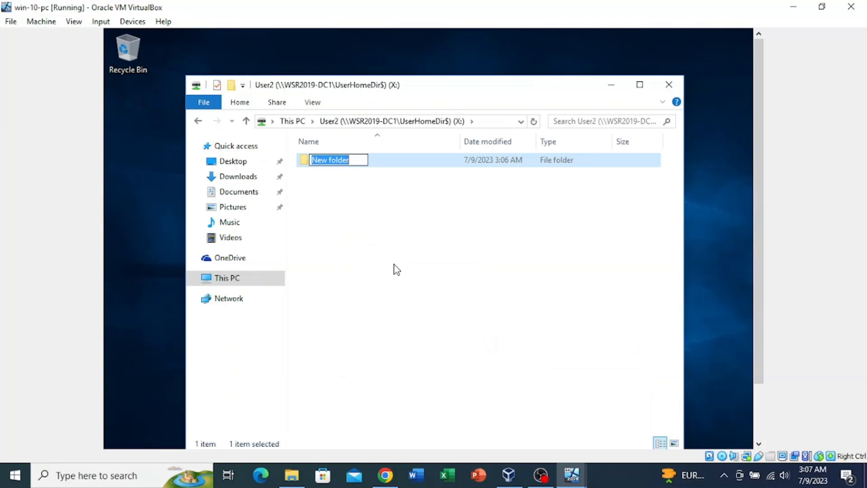
text(Use)
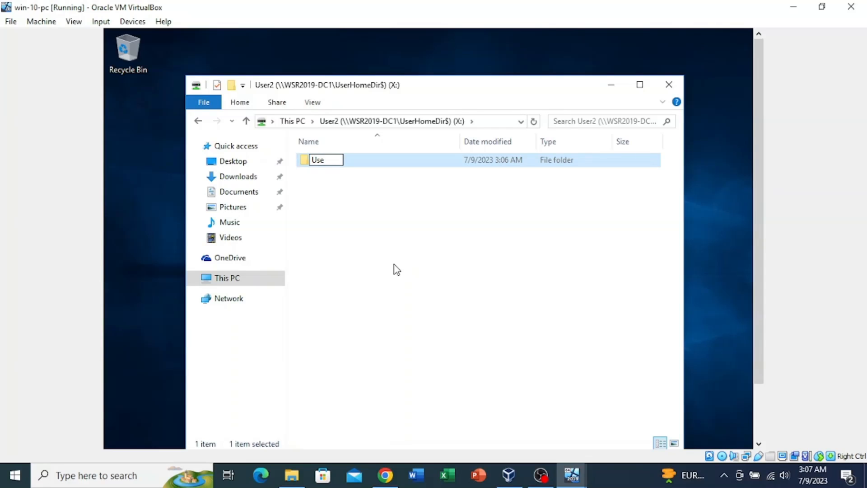
text(r2)
key(Return)
Add a text document named User2Text to X:, then return to This PC and minimise Explorer
right_click(356, 222)
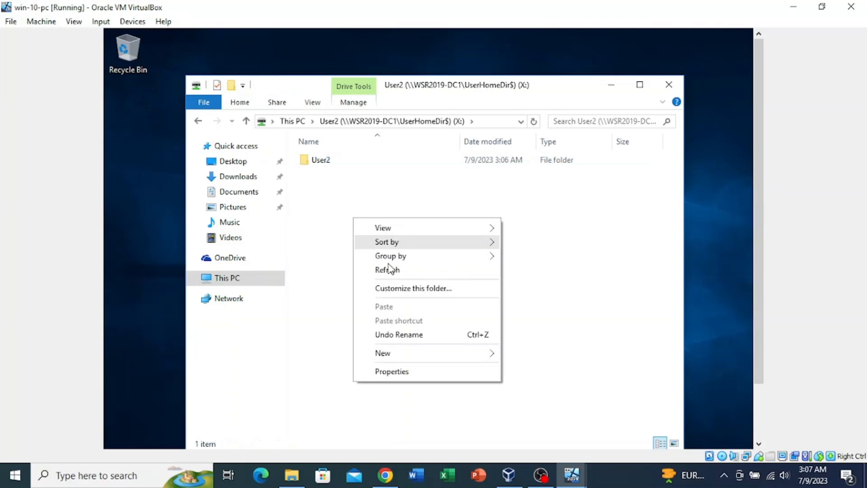
mouse_move(422, 355)
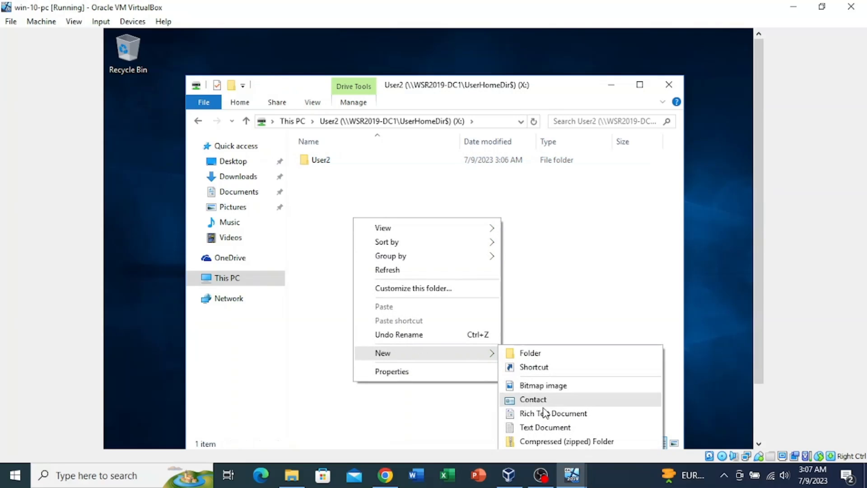
click(534, 428)
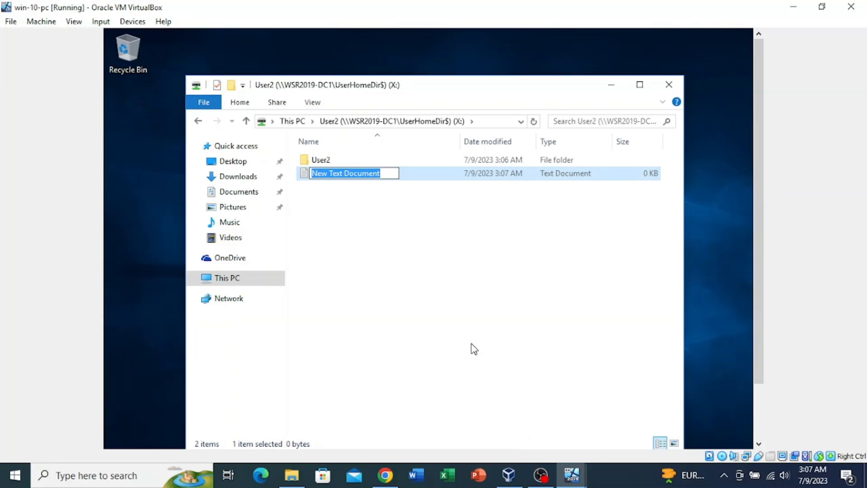
text(User)
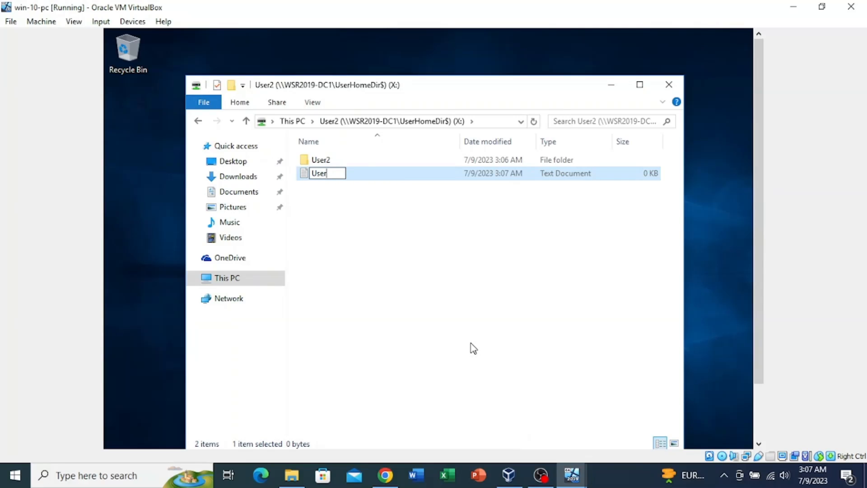
text(2Text)
key(Return)
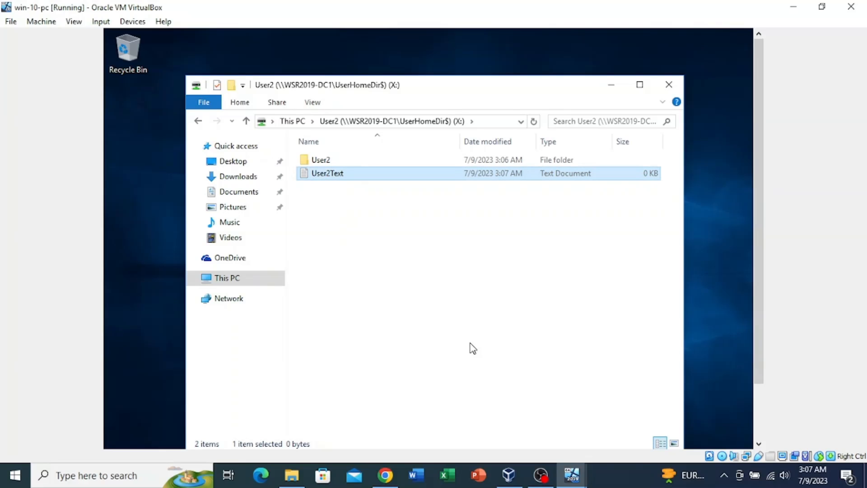
click(409, 270)
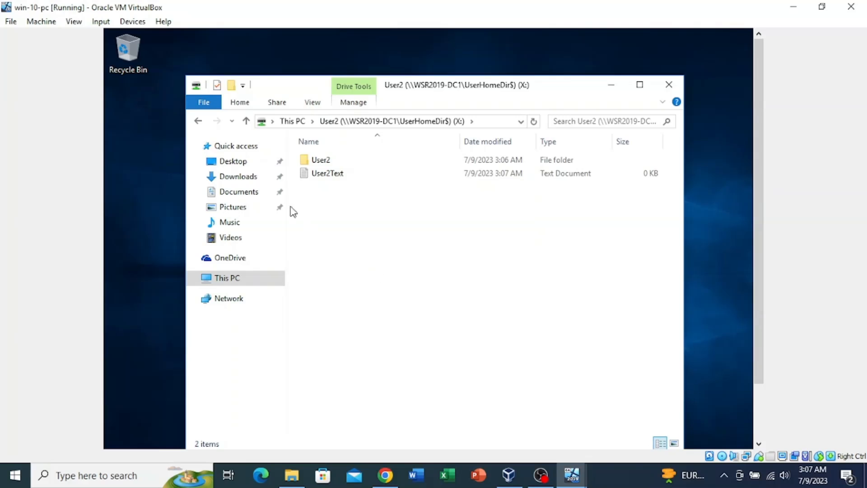
click(247, 121)
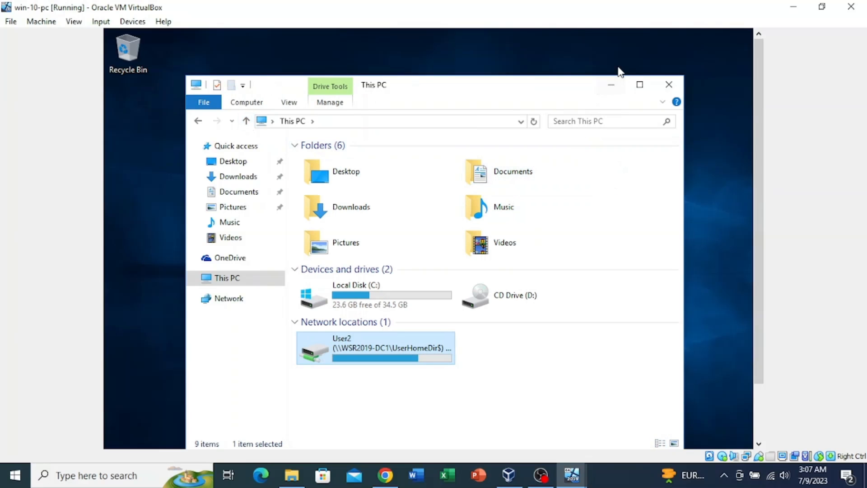
click(611, 86)
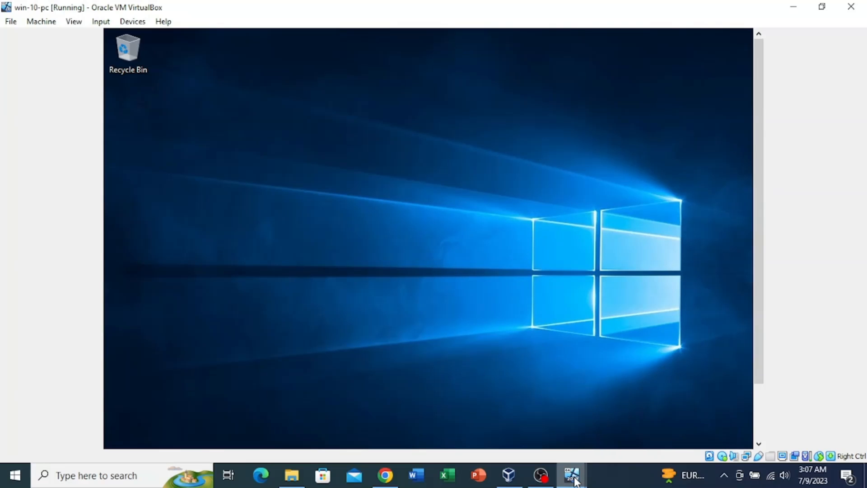
Switch to the Windows Server VM and sign back in with the administrator password
mouse_move(573, 476)
click(533, 426)
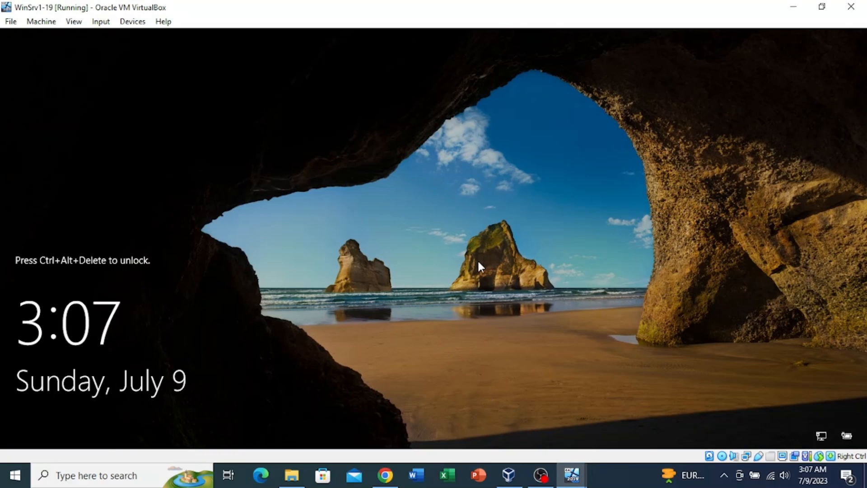
key(ctrl+alt+Delete)
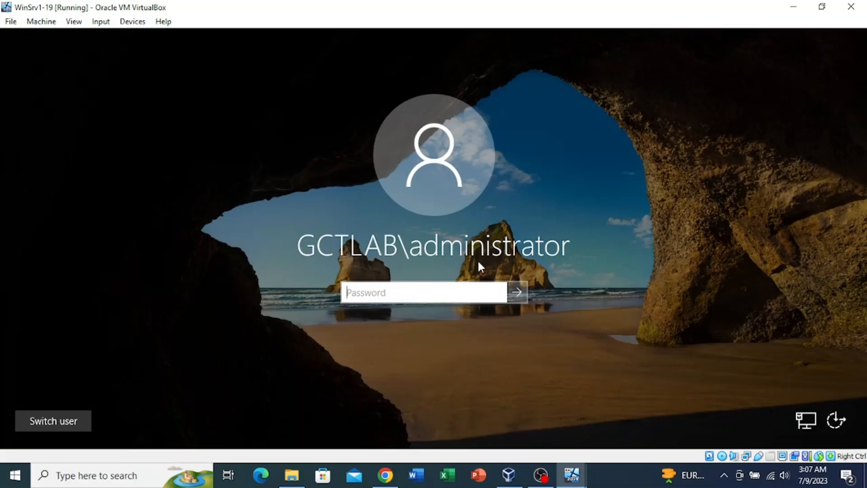
text(•••••••)
key(Return)
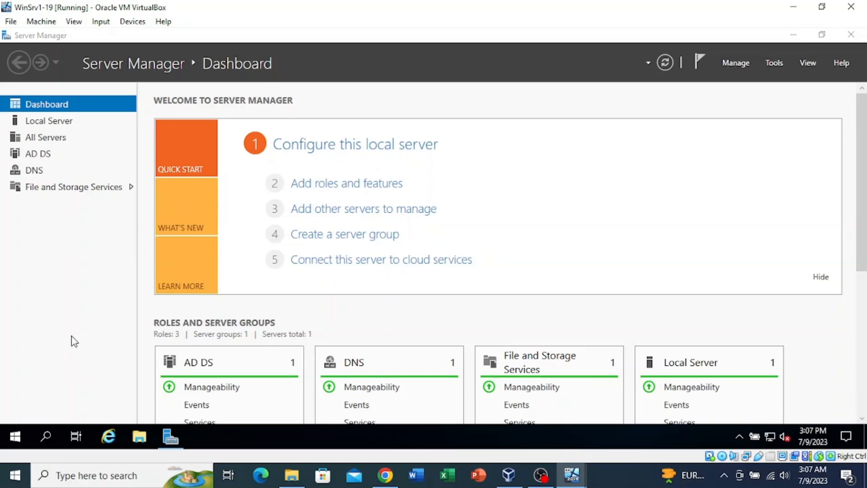
Browse File Explorer to C:\UserHomeDir\User2 to find the client-made User2 folder and User2Text
click(139, 438)
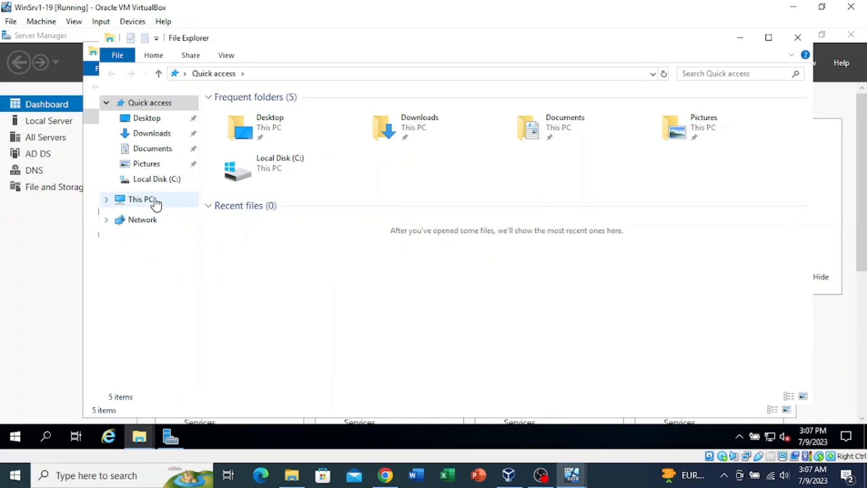
click(154, 201)
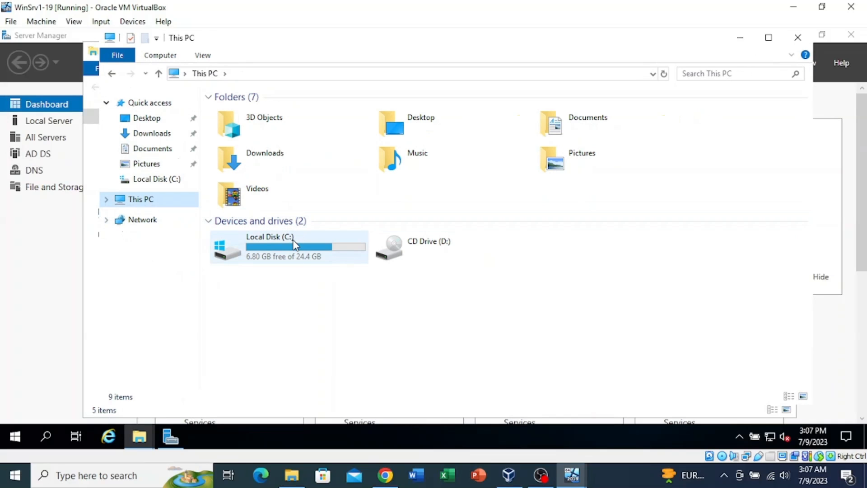
double_click(300, 251)
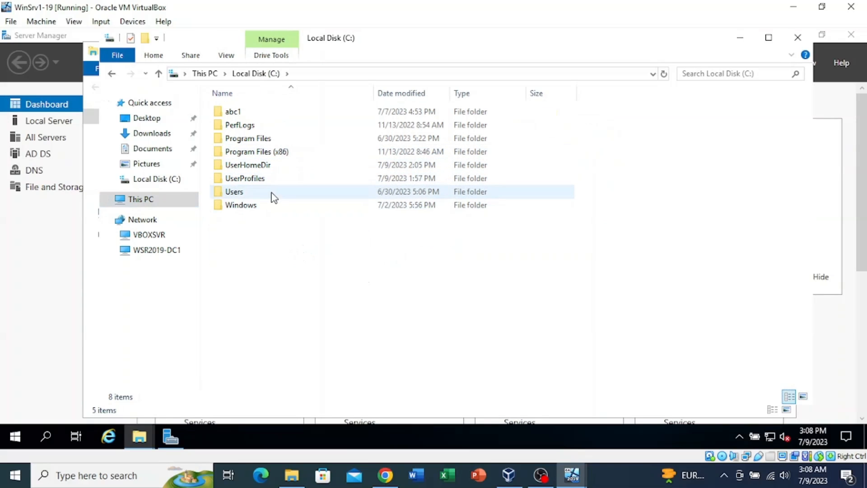
double_click(249, 167)
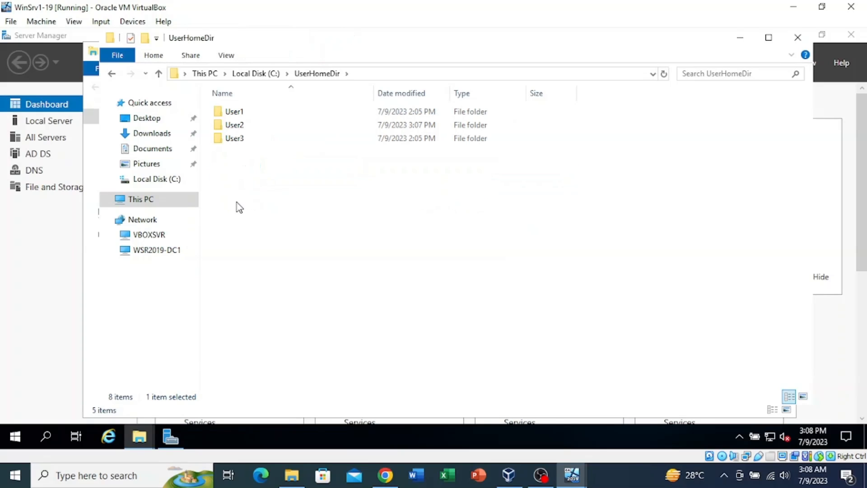
double_click(235, 125)
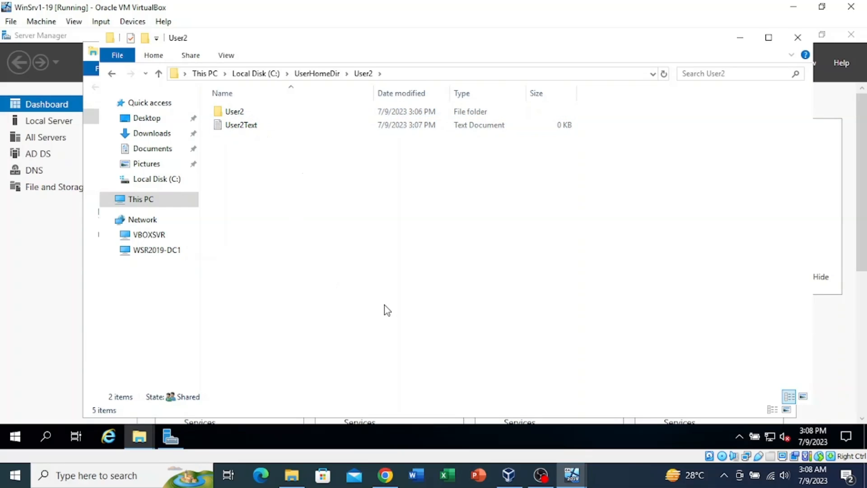
key(ctrl+f)
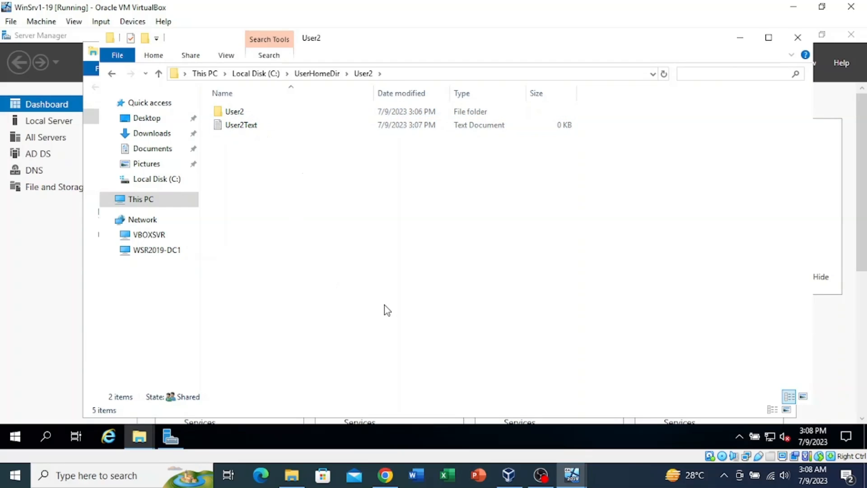